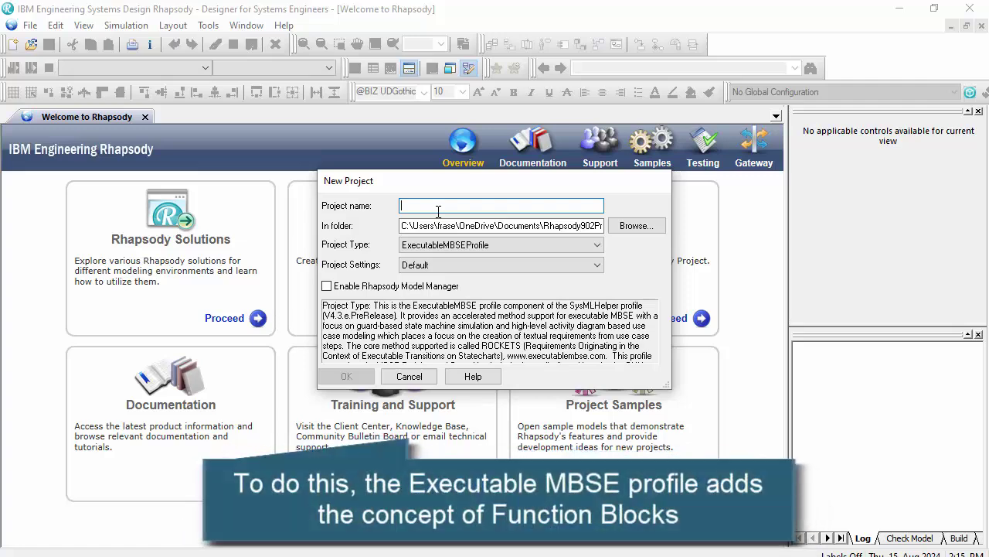
Name the new ExecutableMBSEProfile project InsulinPumpSystem.
text(Insulin)
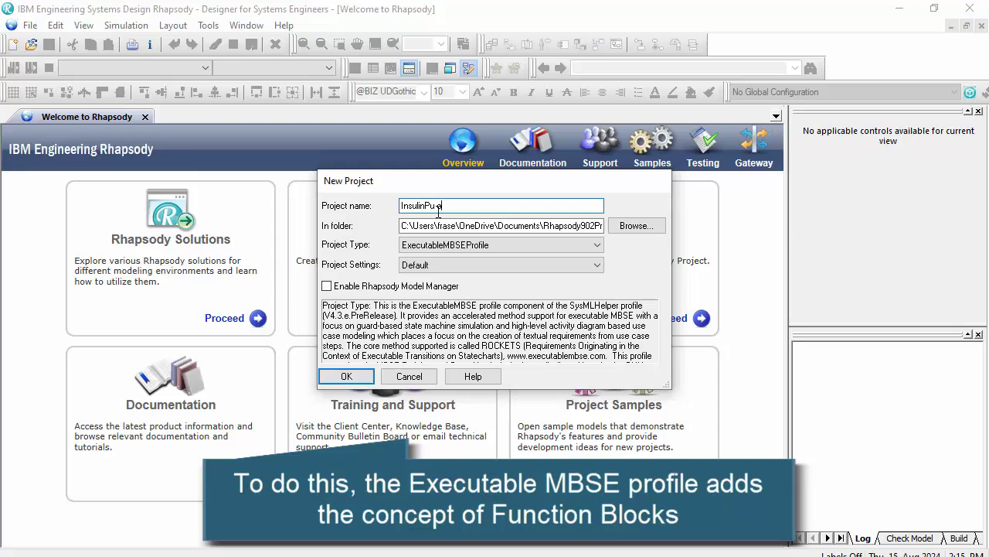
text(PumpSystem)
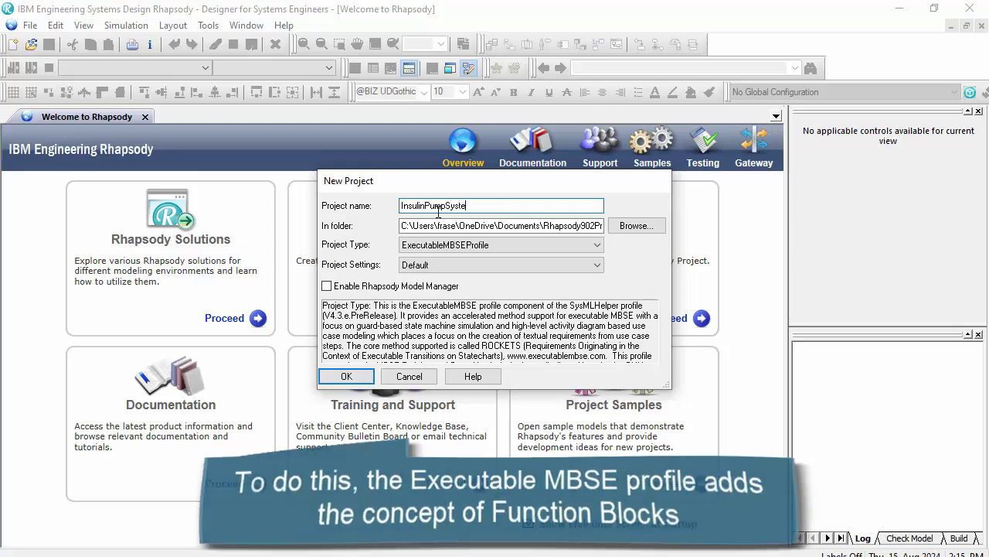
key(Tab)
key(Tab)
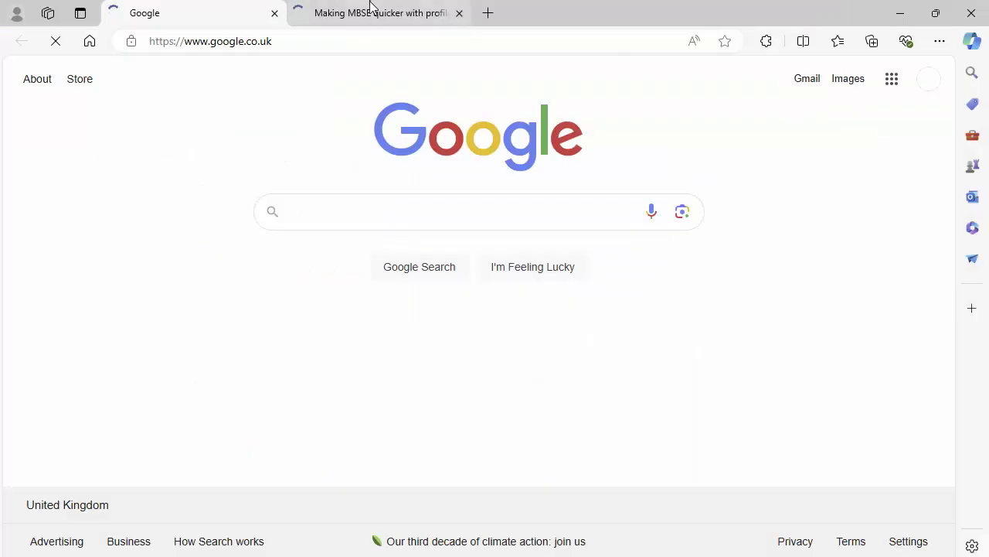
Switch to the browser and look through the Executable MBSE site's home page on profile support for Rhapsody.
click(369, 11)
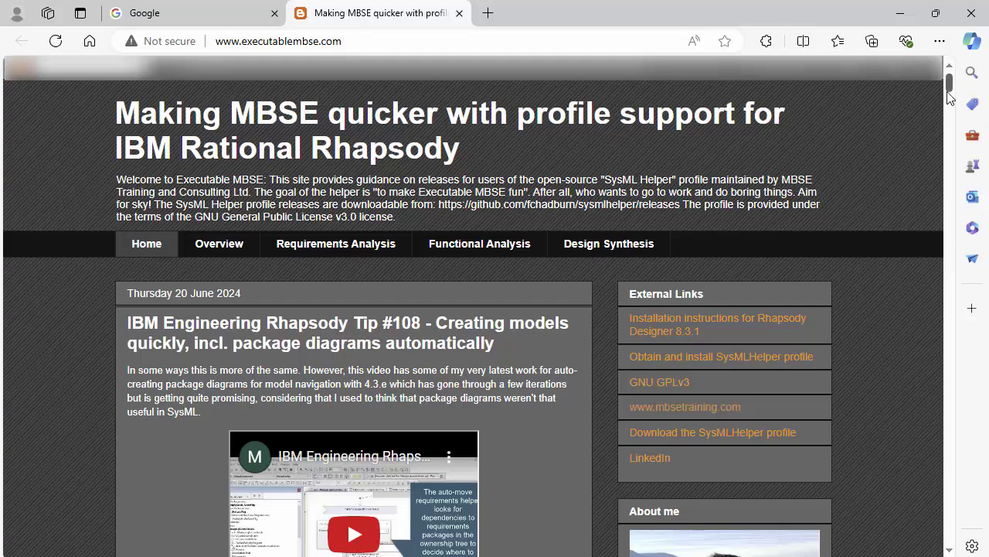
scroll(735, 124, down, 10)
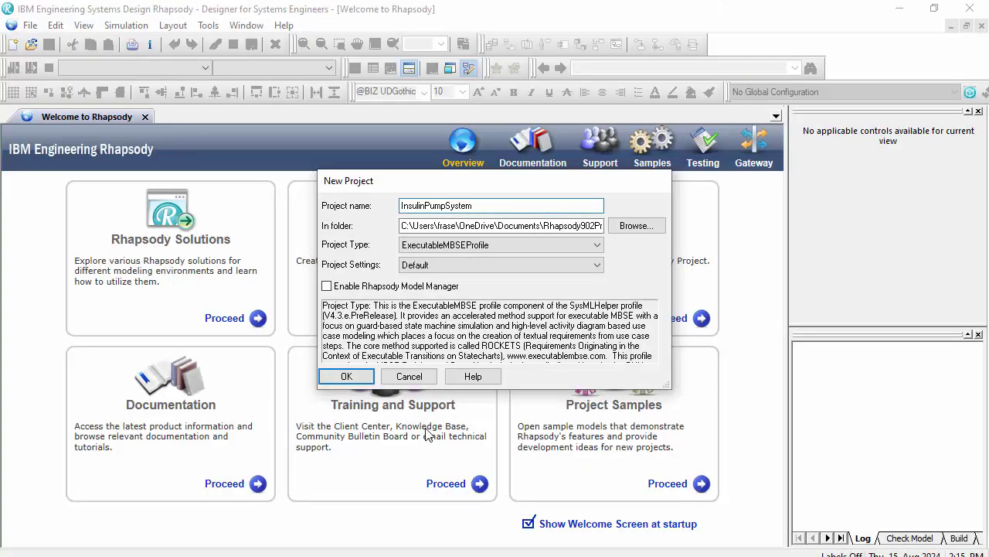
Create the project in Rhapsody and run Create Architecture Package Structure on it, applying the Executable MBSE properties and tags.
click(347, 376)
click(545, 331)
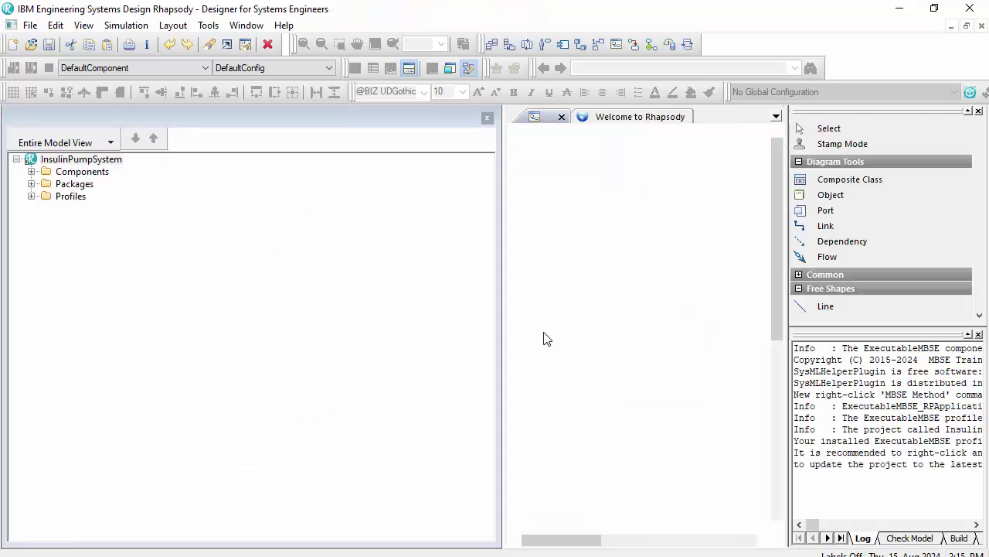
click(92, 161)
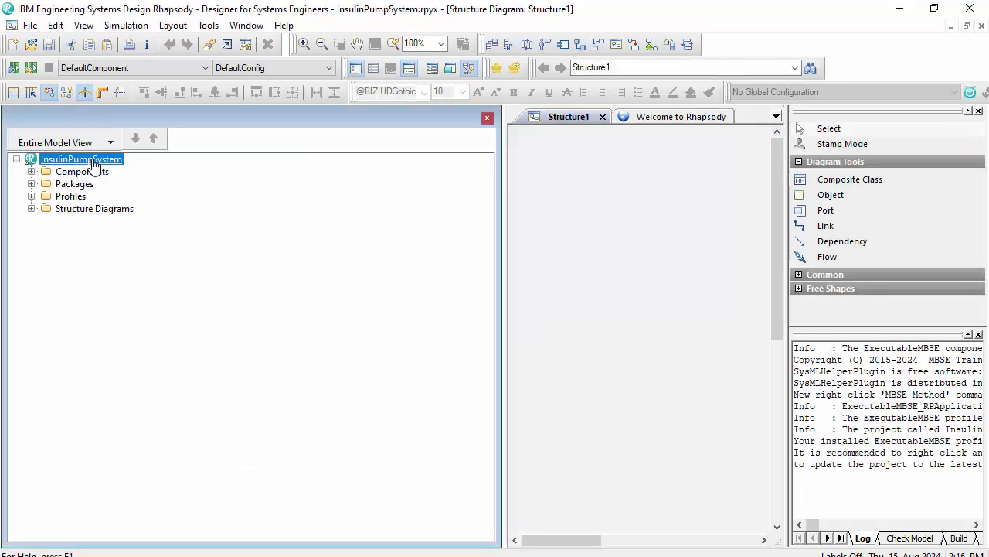
right_click(93, 164)
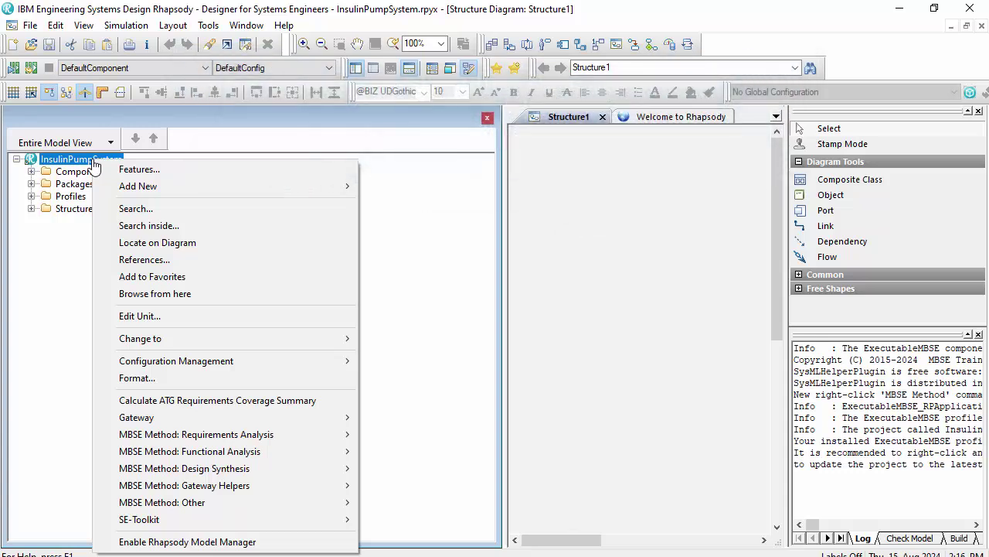
mouse_move(327, 470)
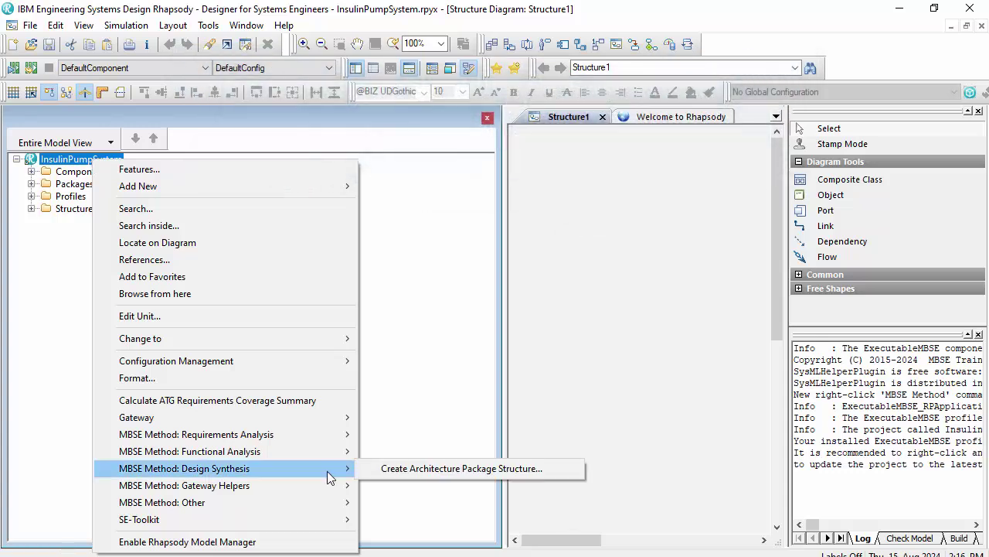
click(431, 468)
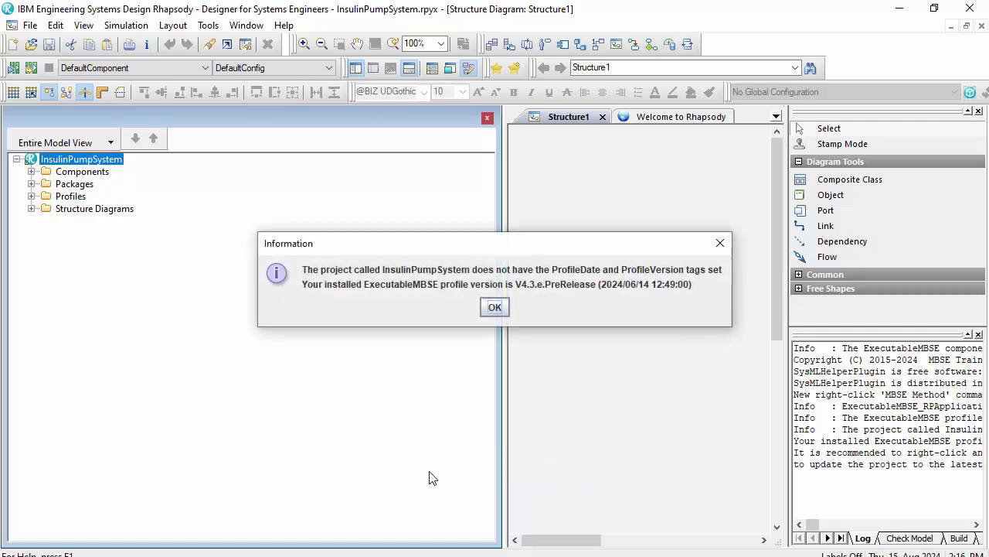
click(493, 307)
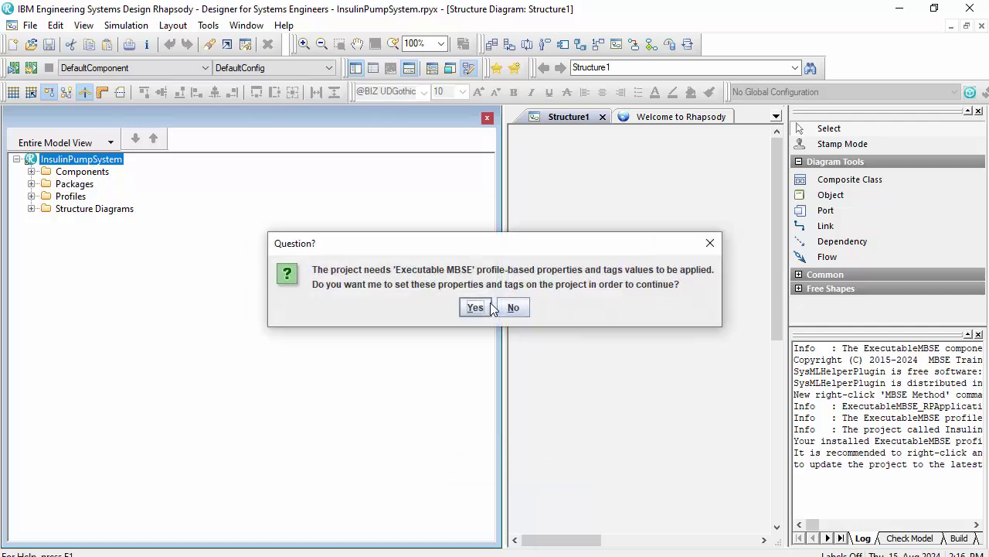
click(476, 308)
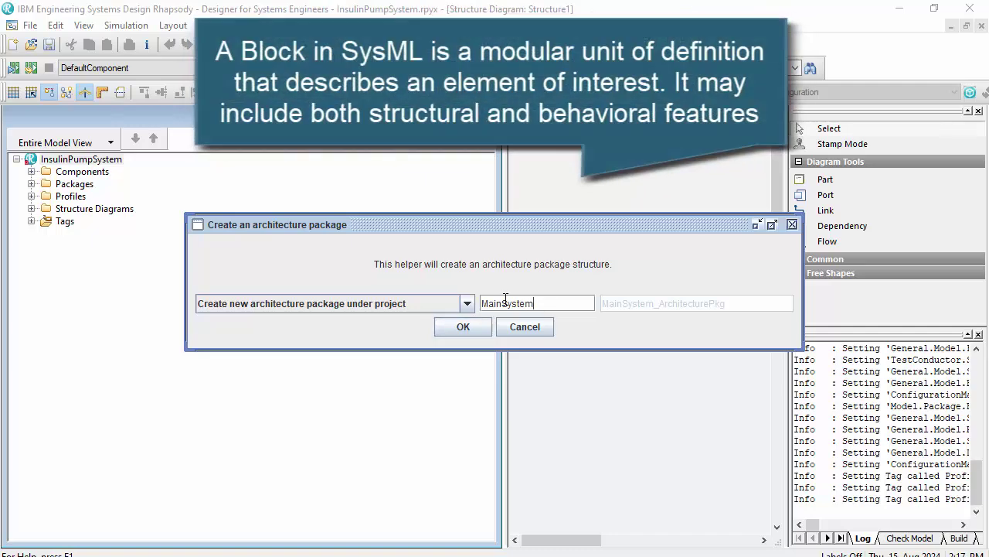
Create a new architecture package under the project with the system name Insulin Pump System.
double_click(506, 301)
text(Insulin )
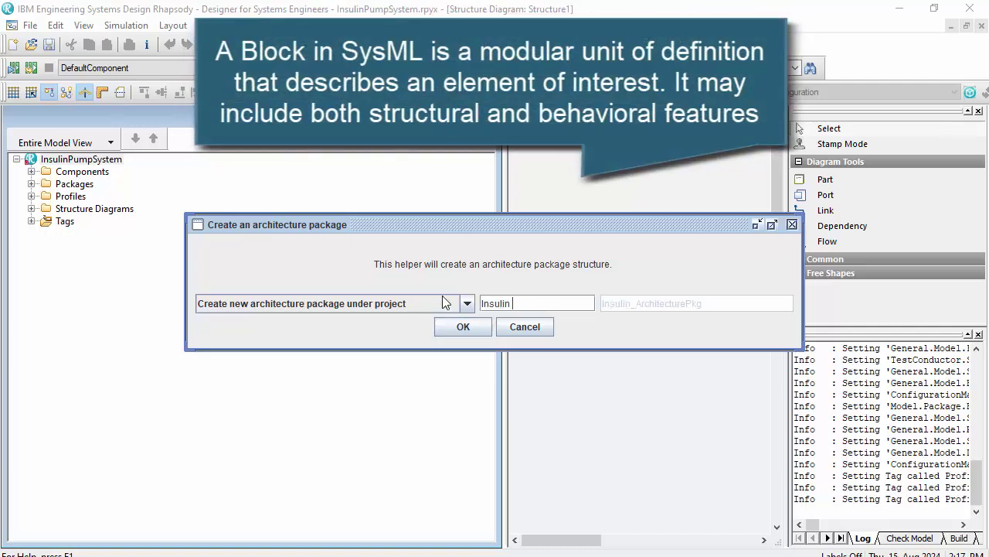
text(Pump System)
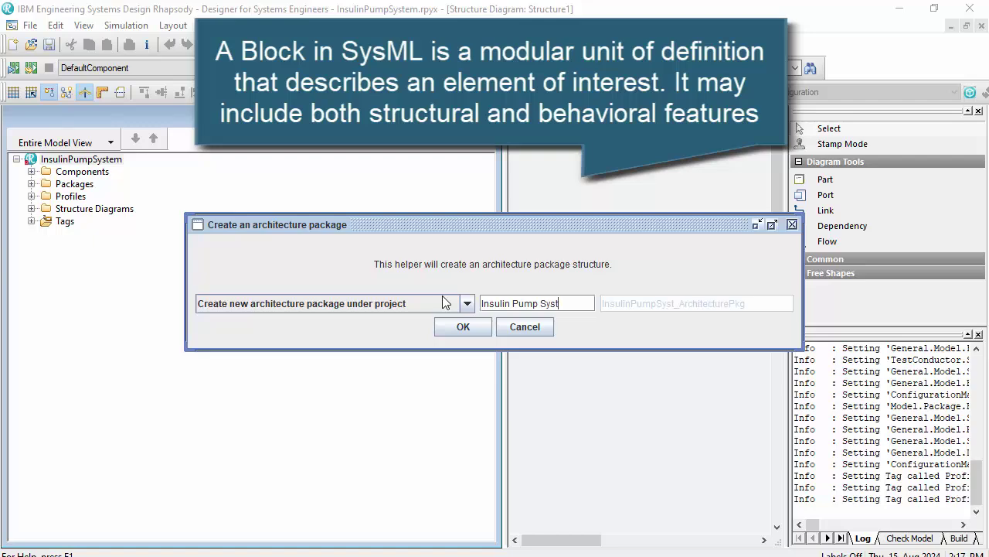
click(453, 330)
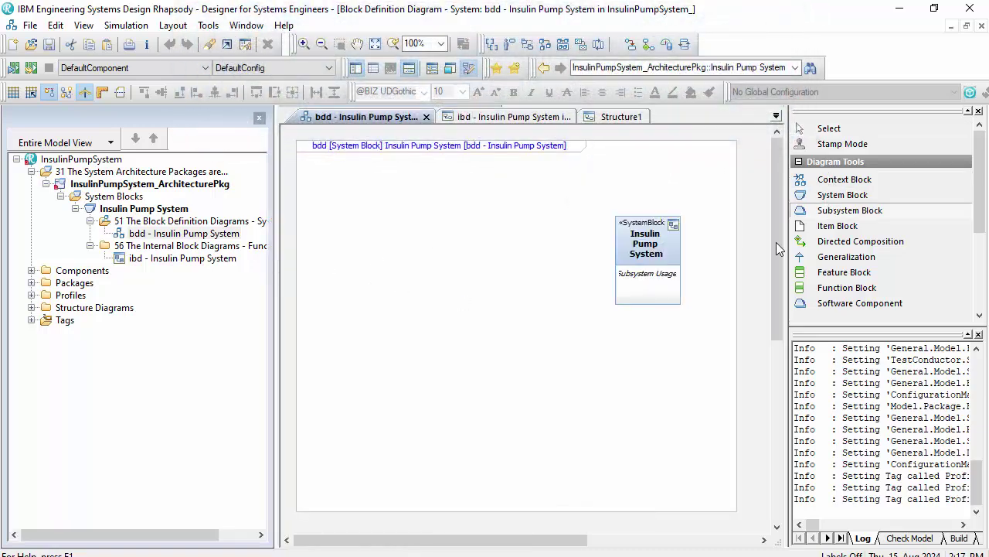
Add a subsystem block named Insulin Pump below the system block on the block definition diagram.
click(507, 388)
text(Ins)
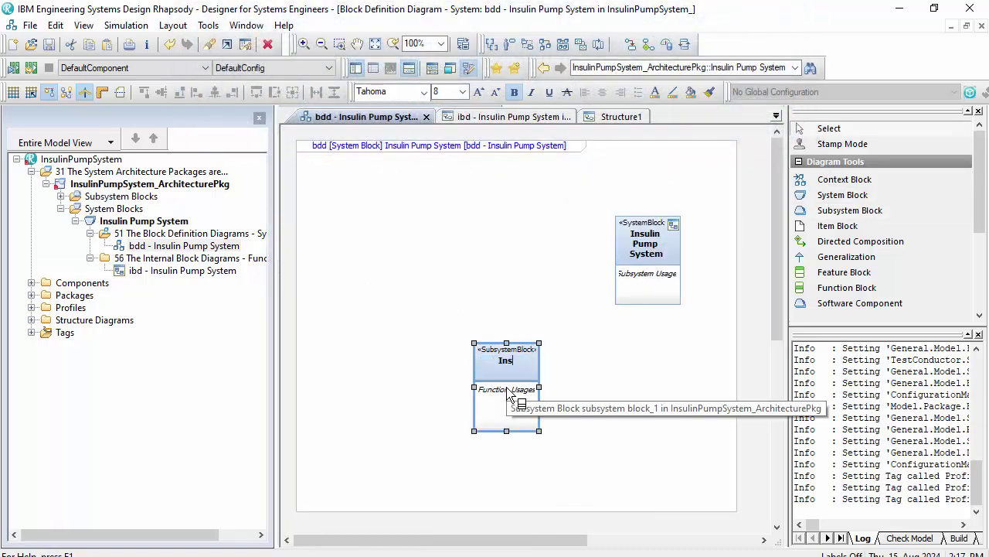
text(ulin P)
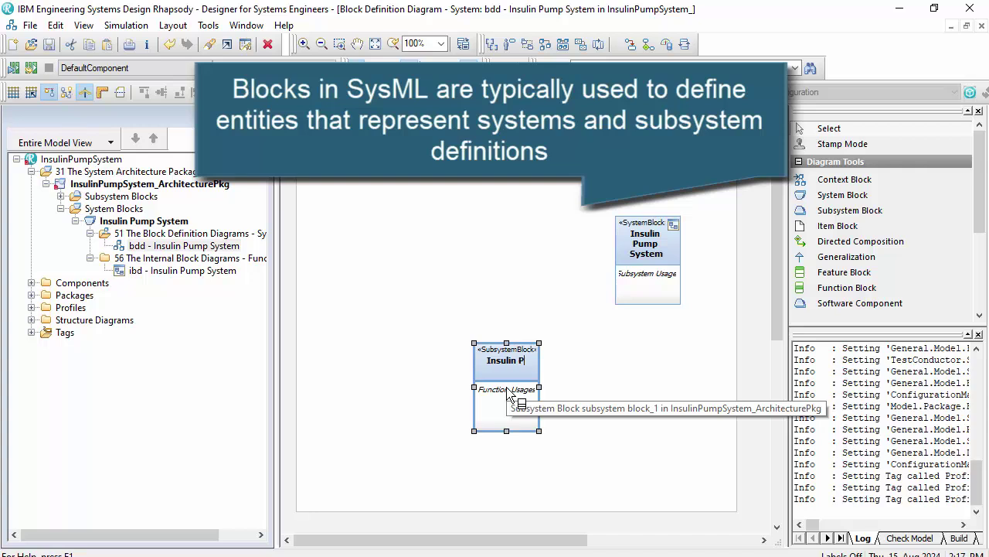
text(ump)
key(Return)
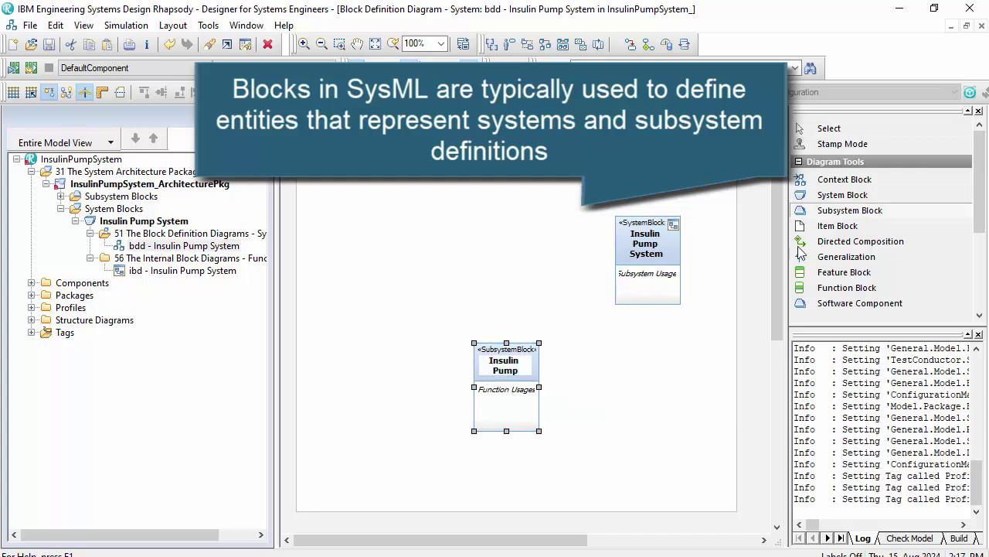
Add a subsystem block named Continuous Glucose Sensor beside the Insulin Pump block.
click(616, 378)
text(C)
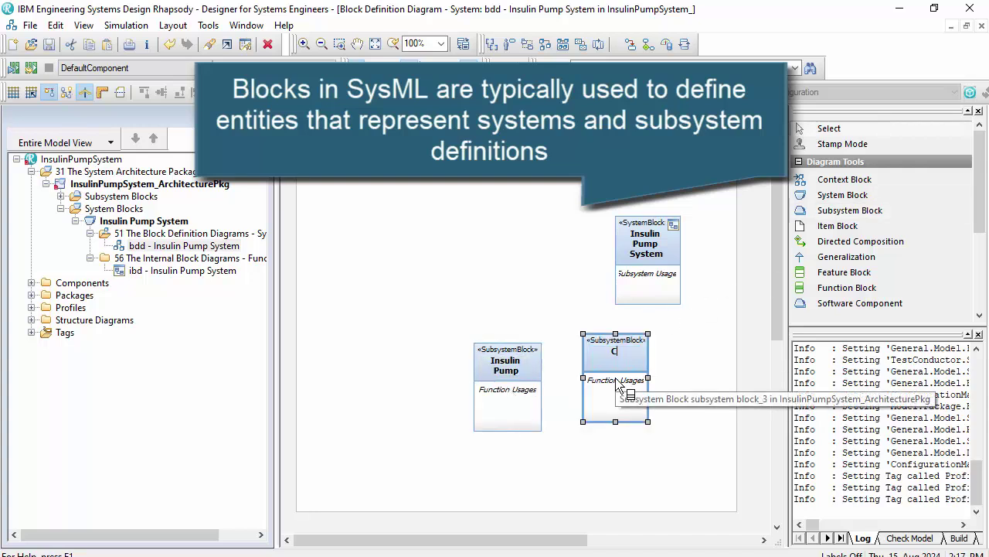
text(ontinuous Glucose Sensor)
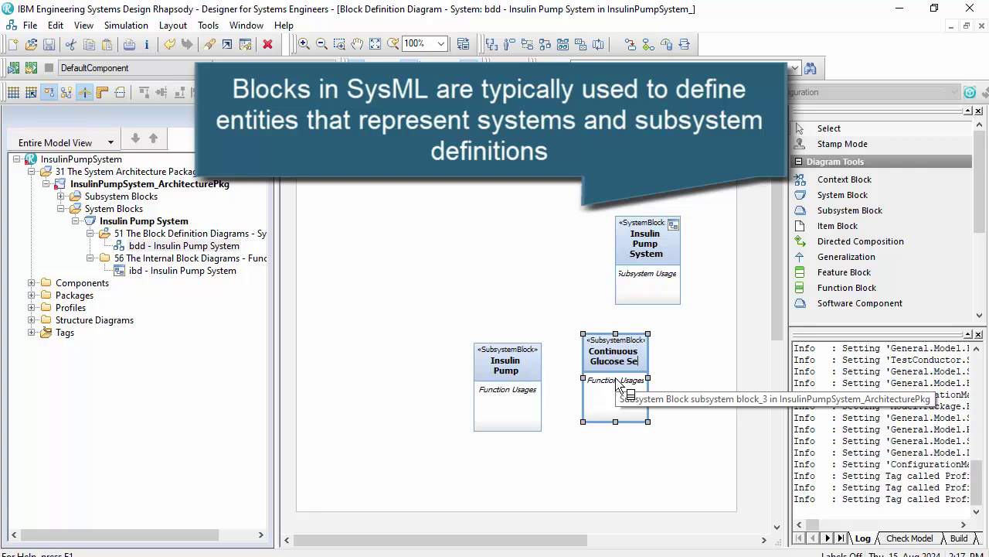
Add a third subsystem block named Blood Glucose Meter beside the Continuous Glucose Sensor block.
click(844, 211)
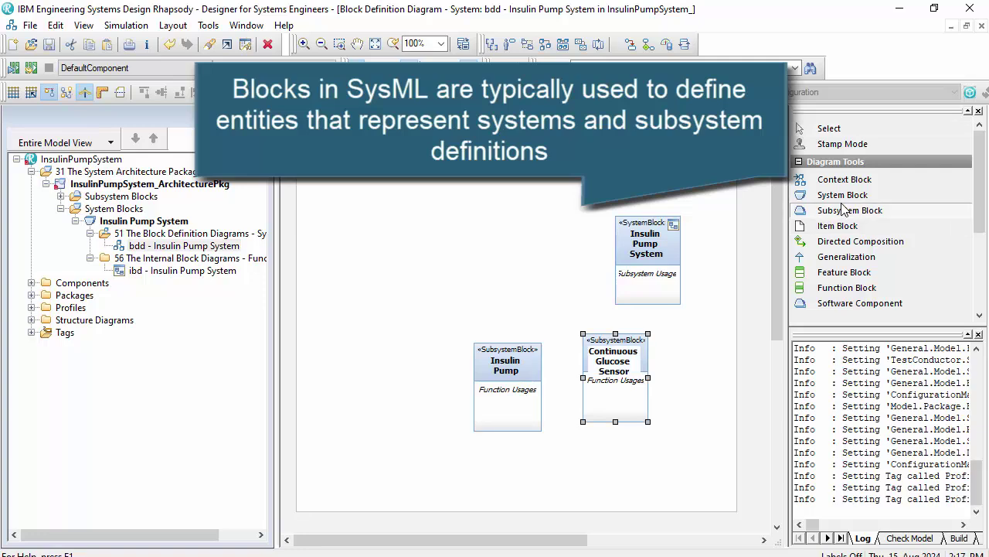
click(700, 396)
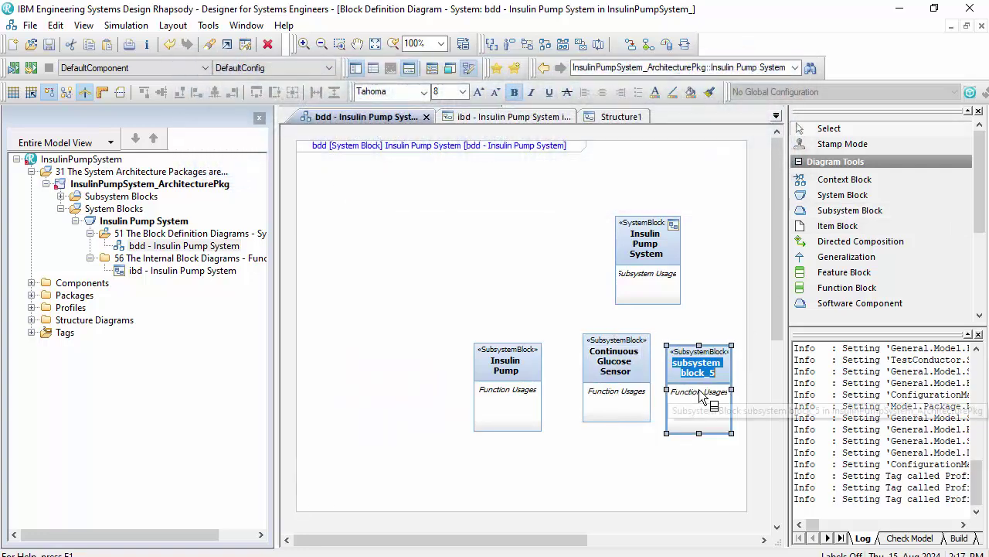
text(Blood)
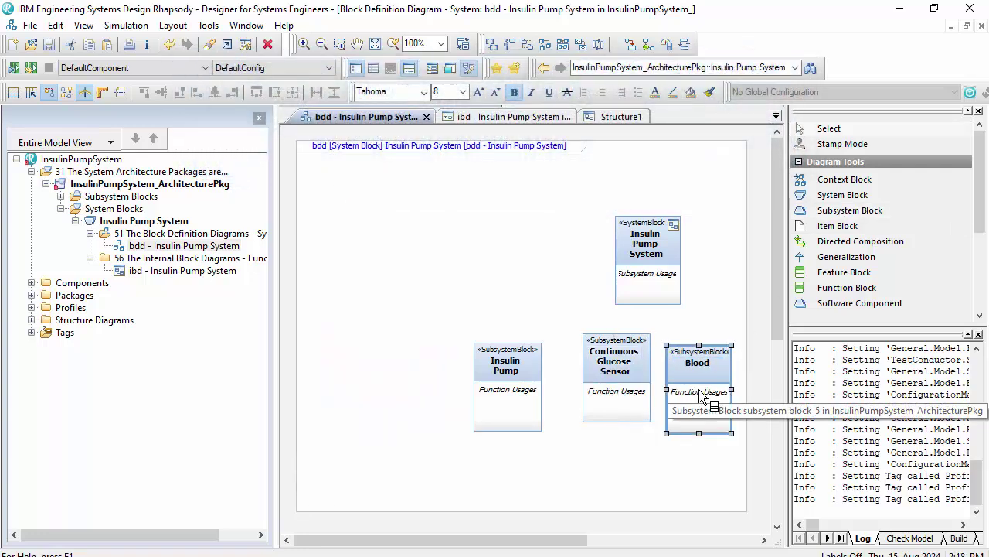
text( Glucose Meter)
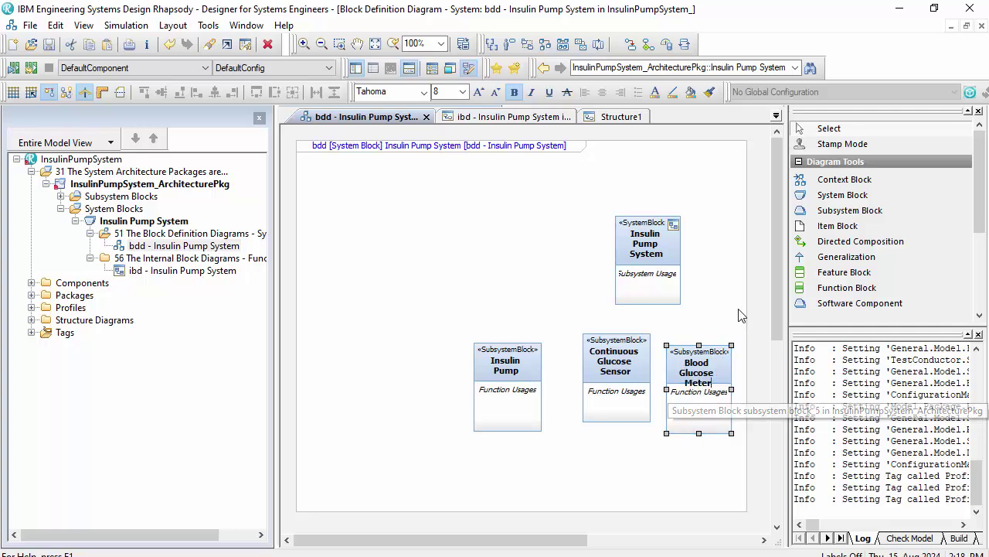
key(Return)
Centre the Insulin Pump System block above the subsystem blocks and align the three subsystem blocks in an evenly spaced row.
drag(629, 241, 600, 209)
click(528, 345)
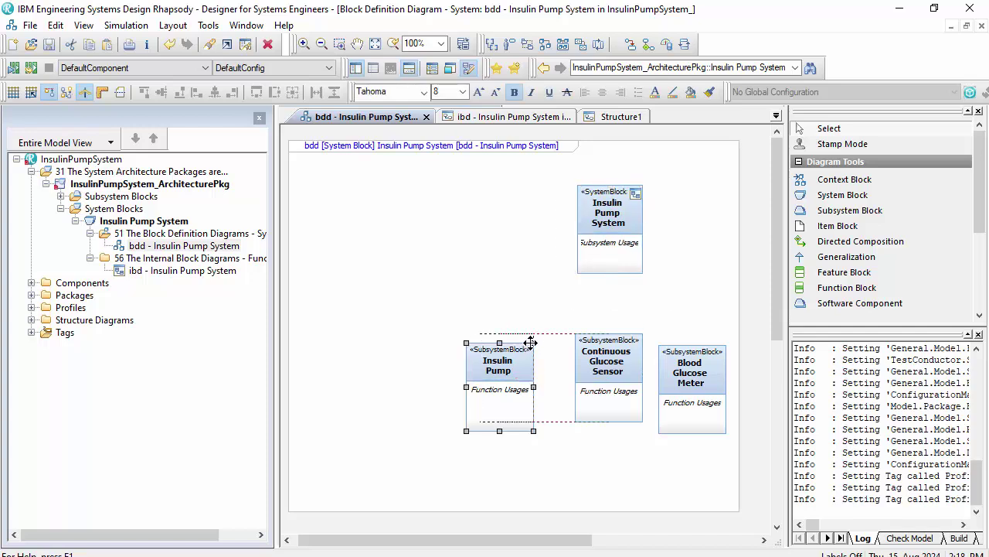
drag(691, 372, 715, 361)
drag(502, 359, 500, 342)
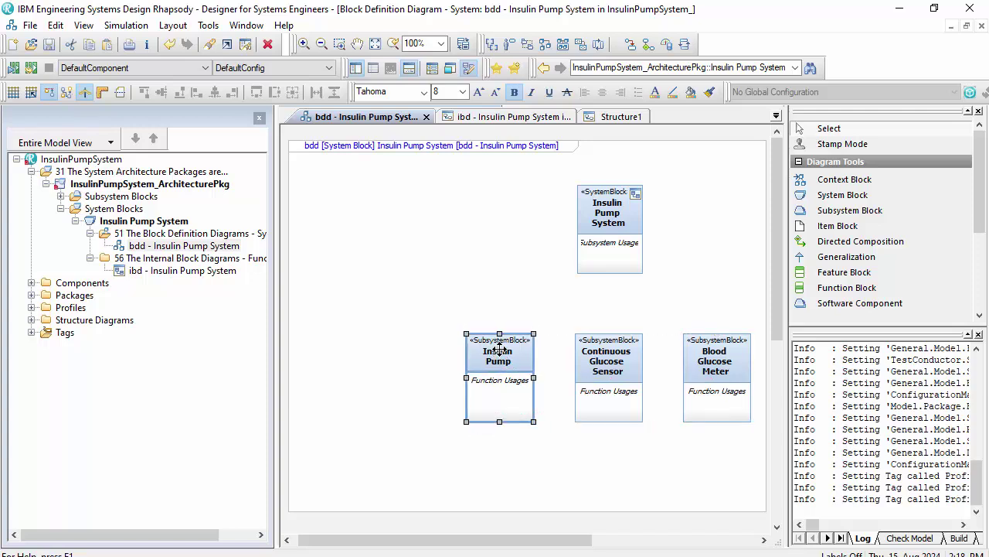
Draw directed compositions from Insulin Pump System to the Insulin Pump, Continuous Glucose Sensor and Blood Glucose Meter blocks.
click(830, 244)
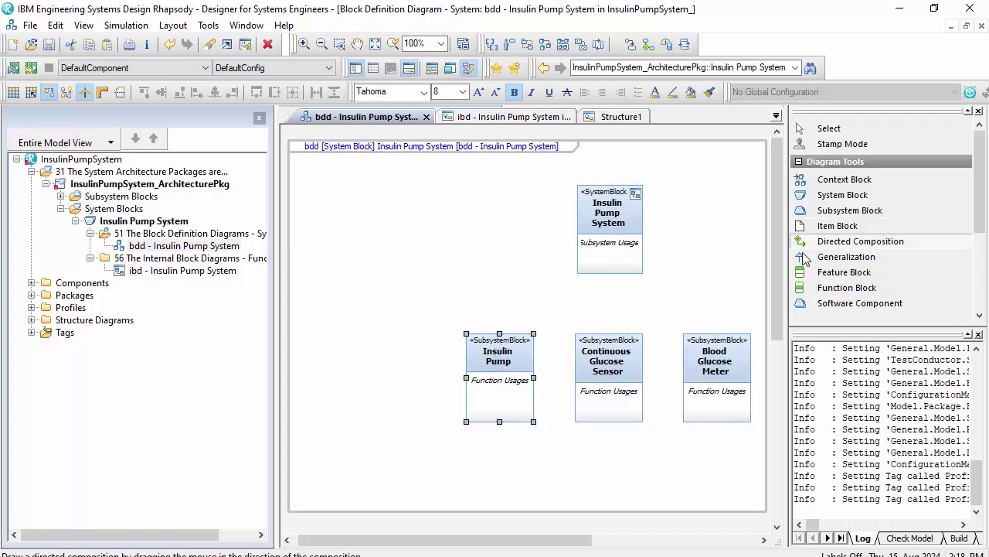
drag(584, 221, 499, 350)
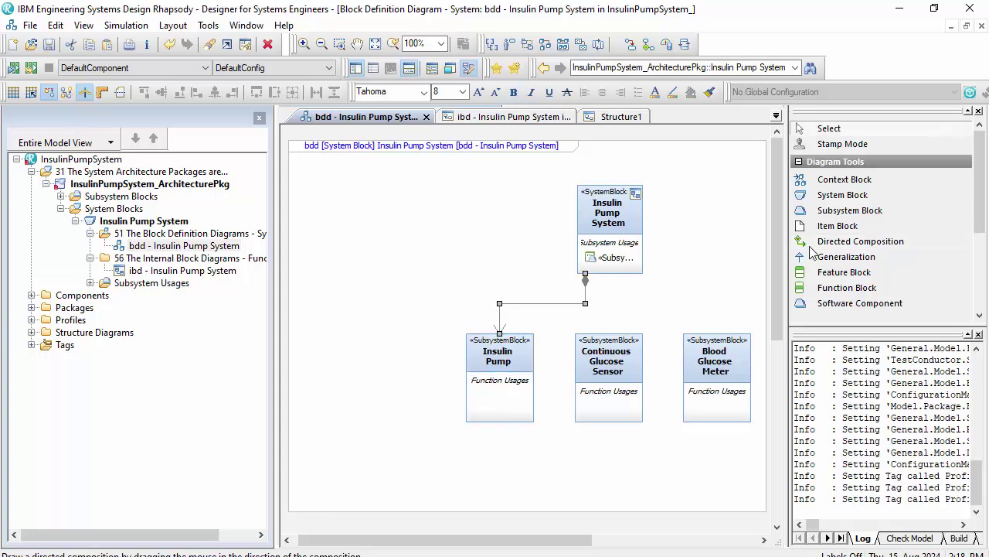
mouse_move(642, 267)
mouse_down()
mouse_move(611, 293)
mouse_move(603, 408)
mouse_move(619, 404)
mouse_up()
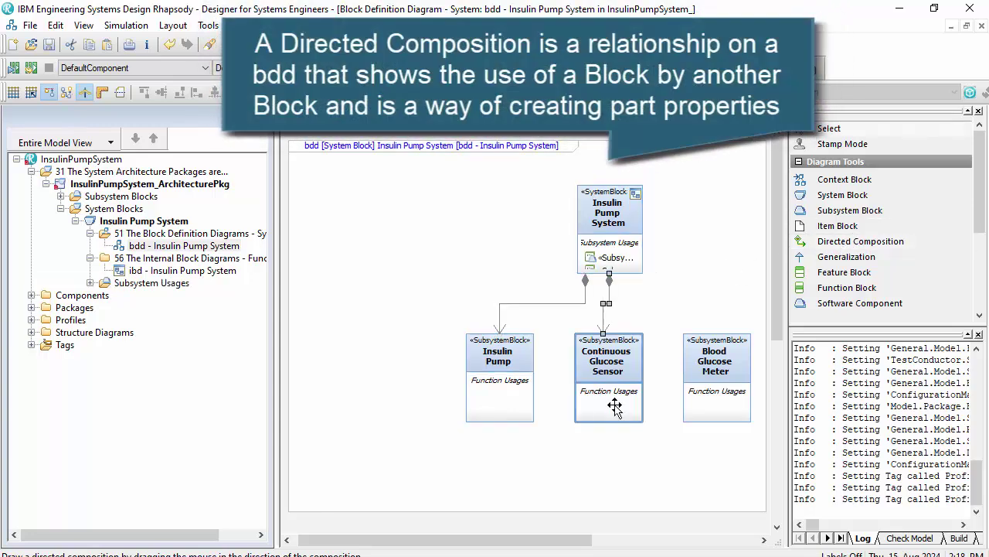
click(839, 242)
drag(627, 260, 716, 334)
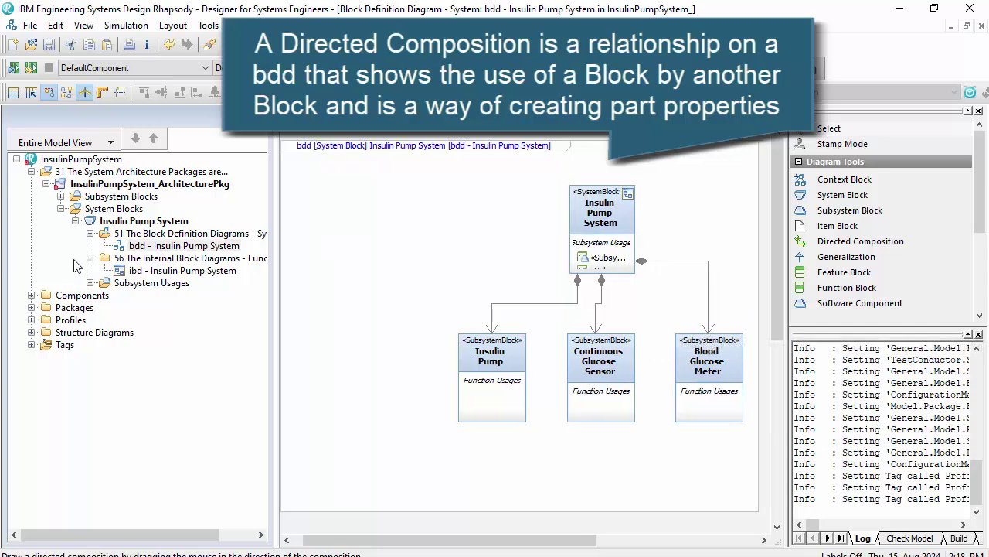
Expand the Subsystem Usages and Subsystem Blocks in the model tree to examine the system's parts and block definitions.
double_click(106, 283)
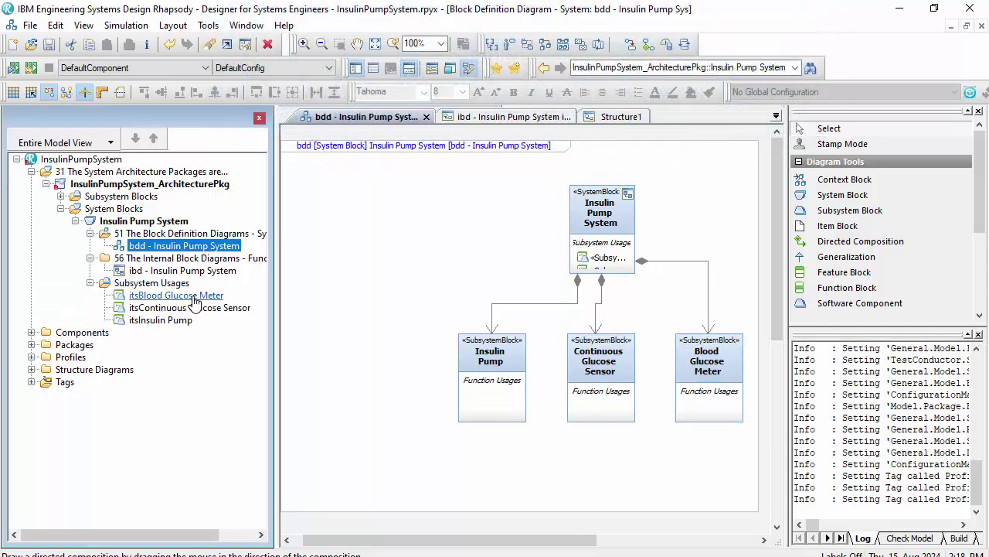
click(61, 197)
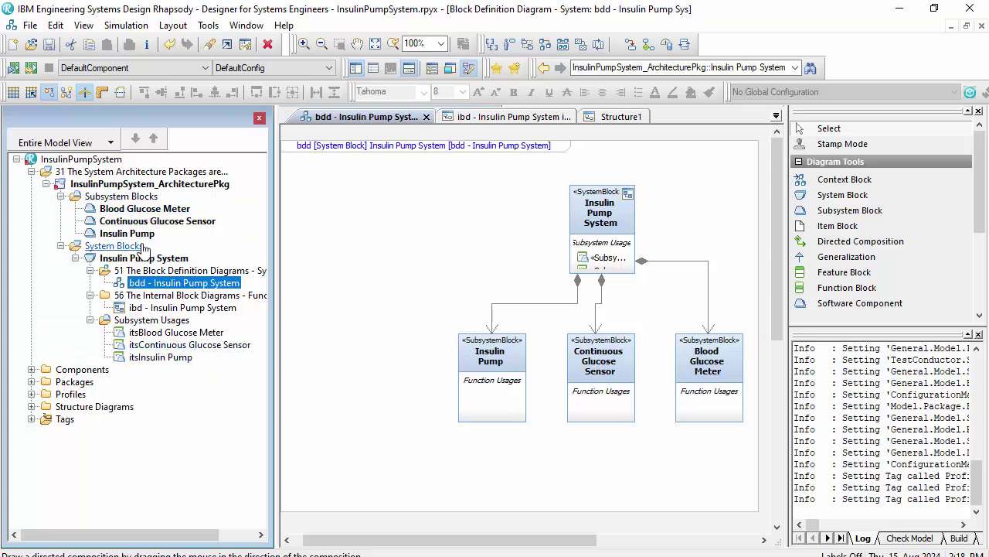
click(638, 222)
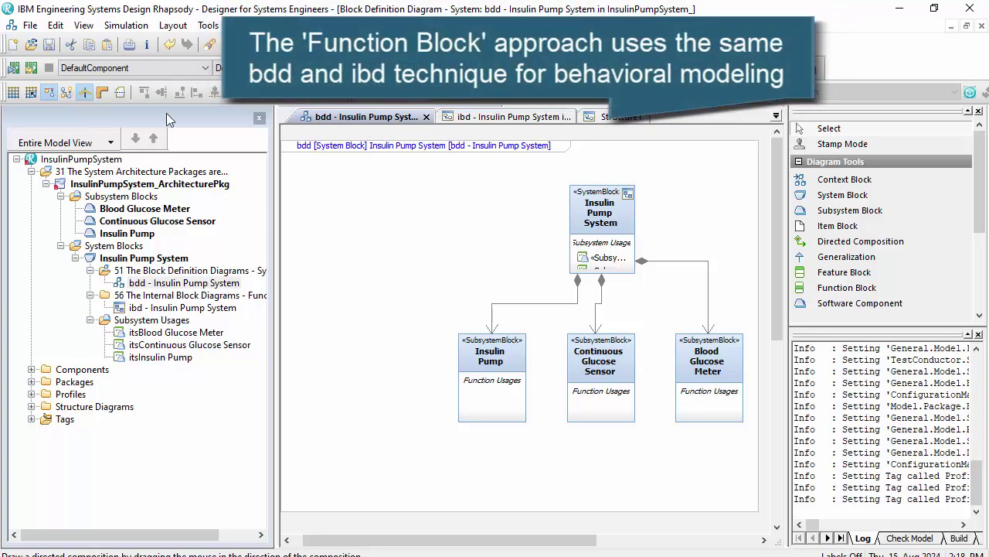
Create a new feature package structure under the InsulinPumpSystem project for a feature named Deliver Basal Insulin.
right_click(108, 160)
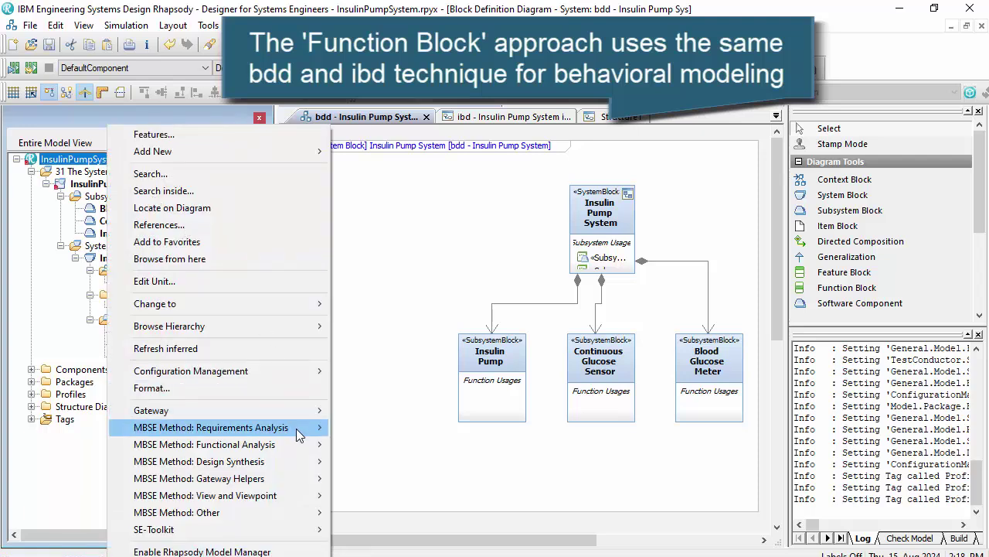
mouse_move(308, 447)
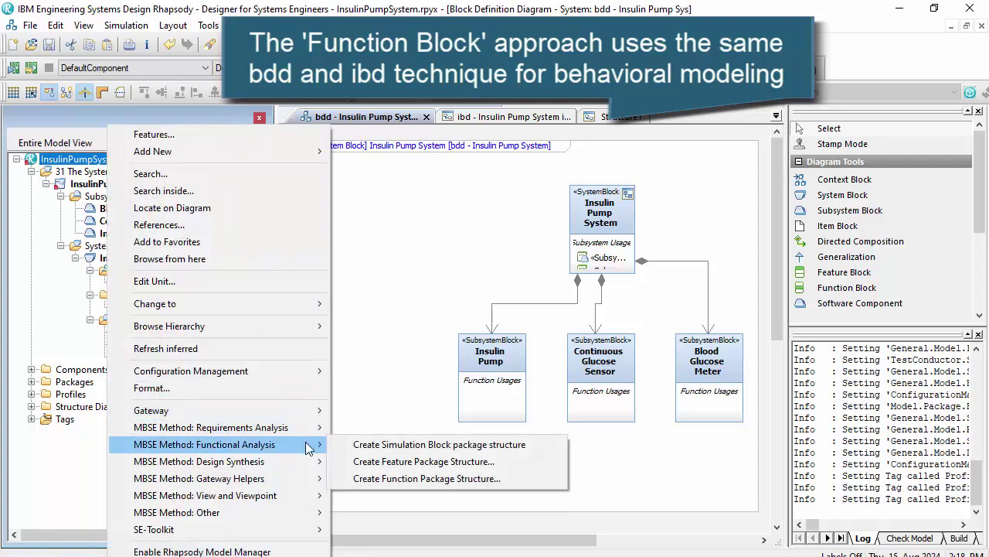
click(430, 461)
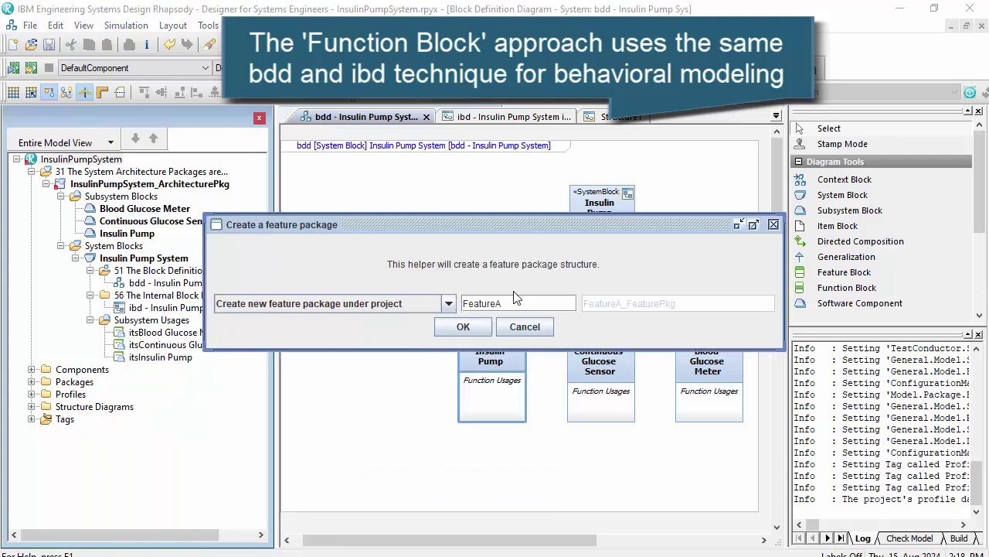
drag(516, 299, 384, 309)
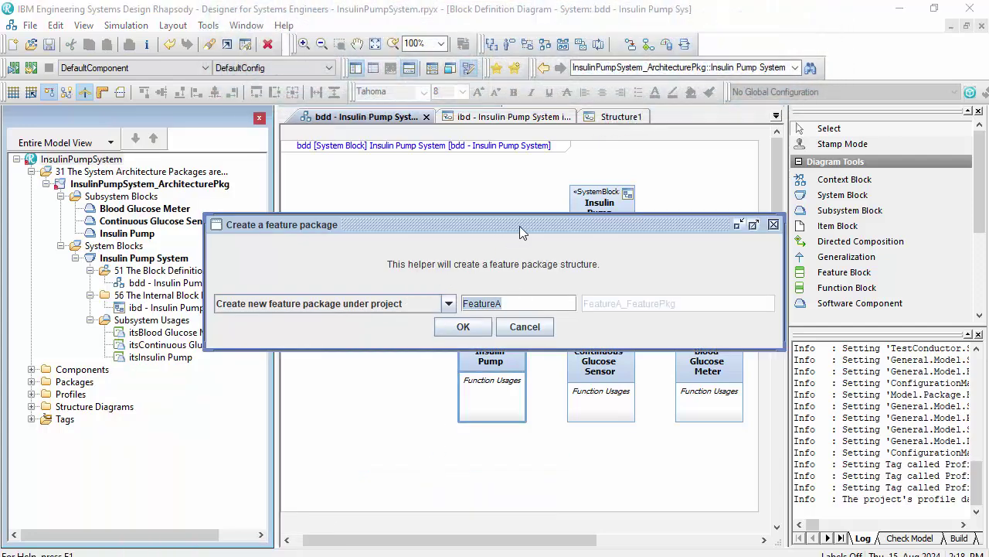
text(Delive)
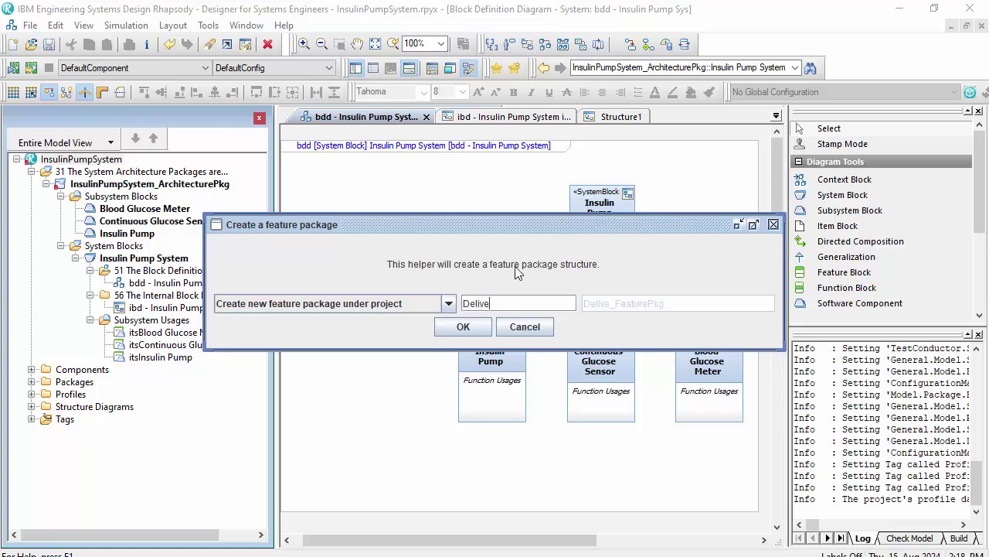
text(r Basal Insulin)
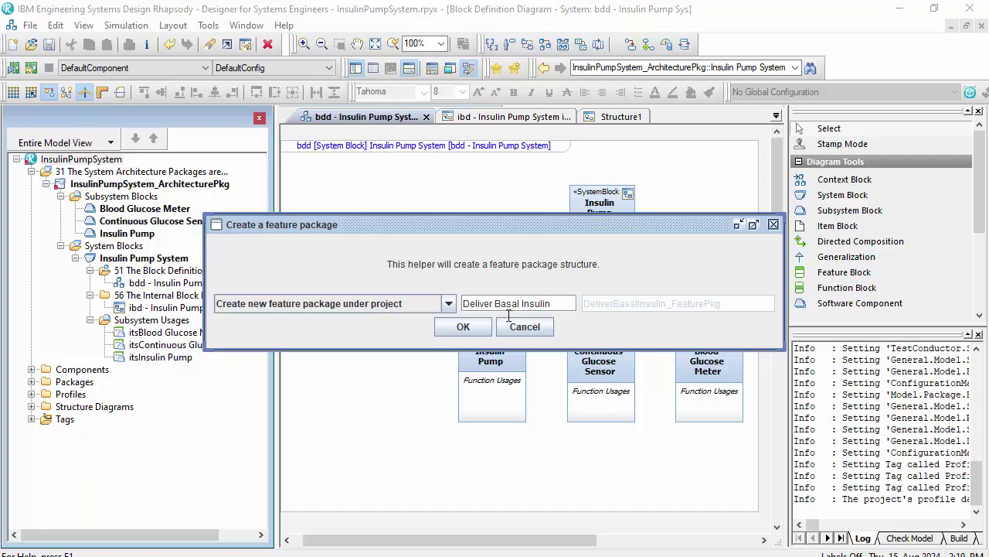
click(464, 326)
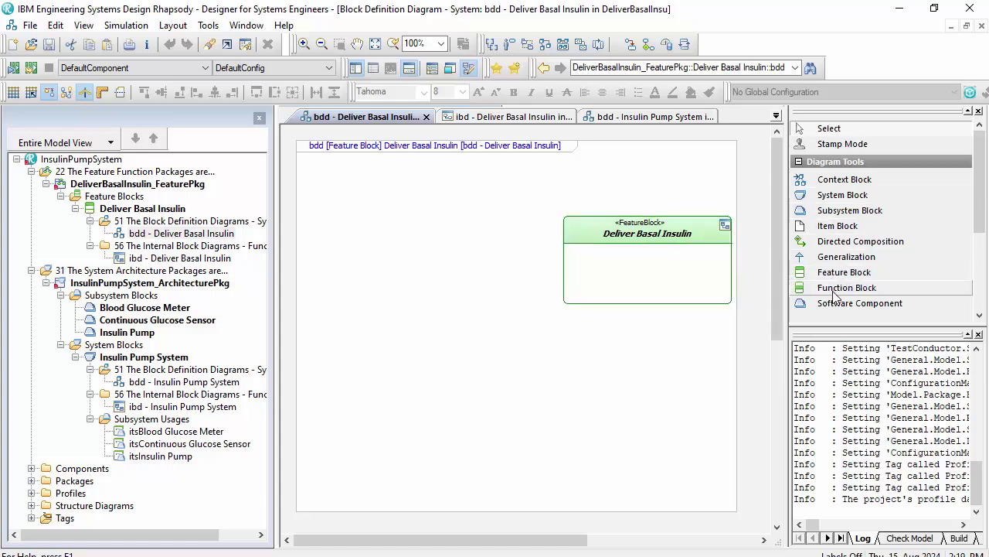
Add a function block named Measure Glucose Level below the Deliver Basal Insulin feature block.
click(835, 294)
click(462, 403)
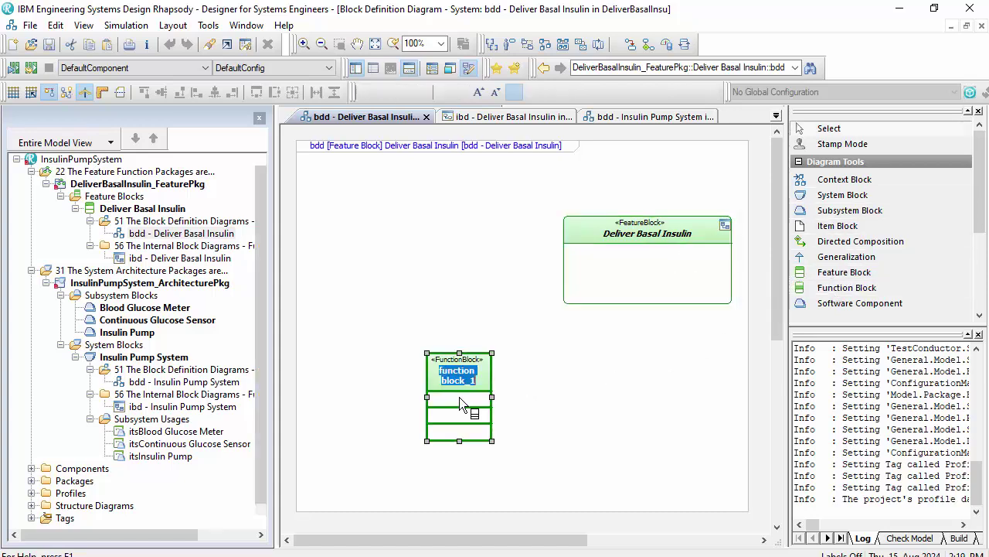
text(Mea)
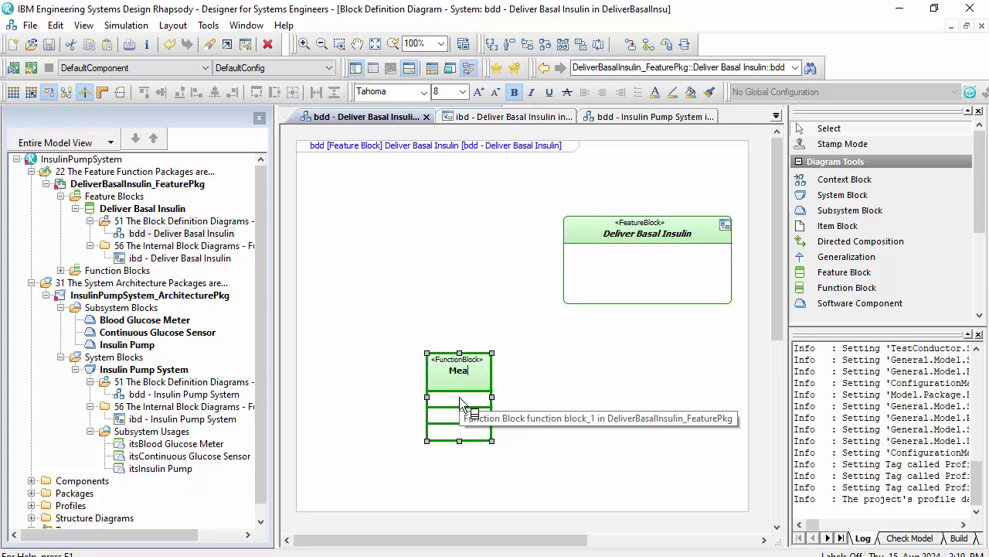
text(sure Glucose Level)
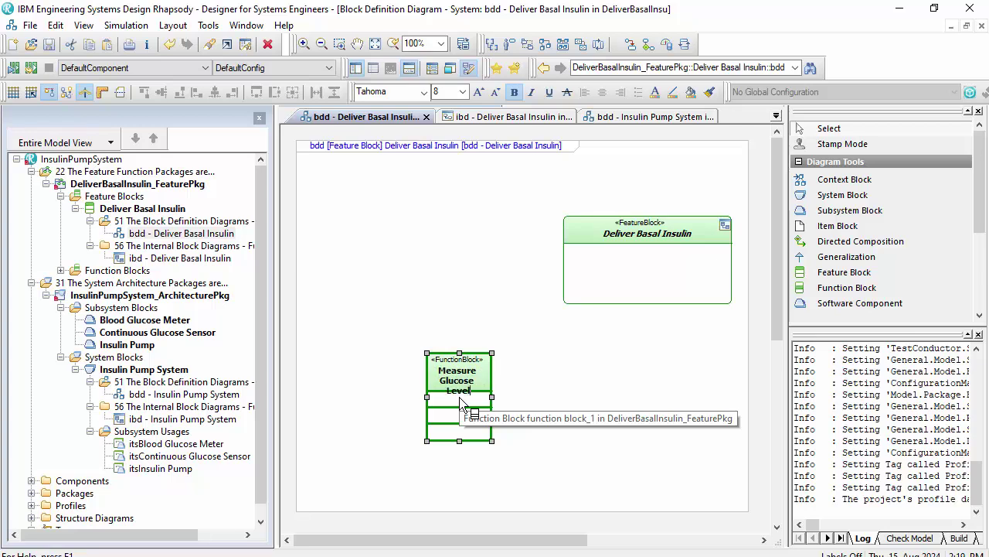
key(Return)
Add a second function block named Calculate Basal Adjustment beside the Measure Glucose Level block.
click(846, 287)
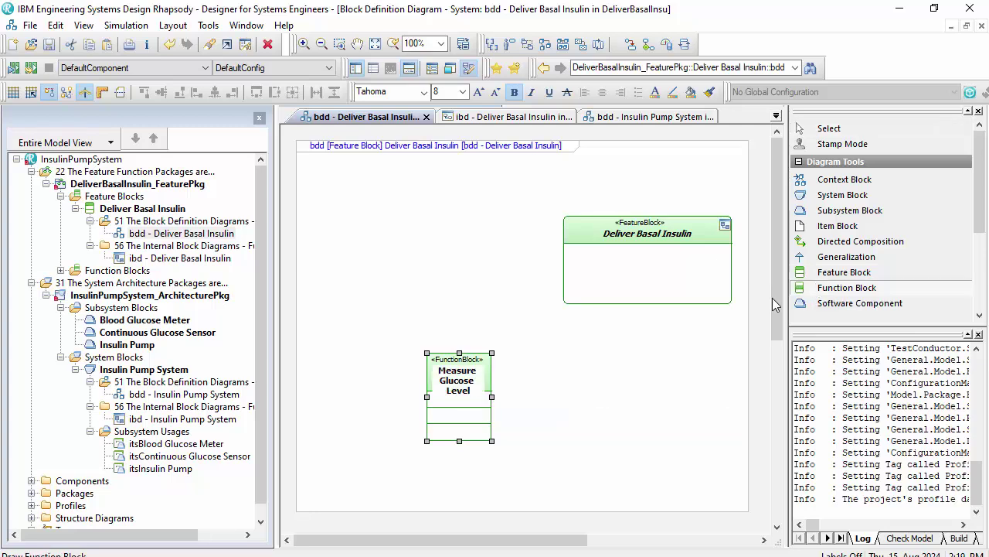
click(574, 408)
text(Calculate )
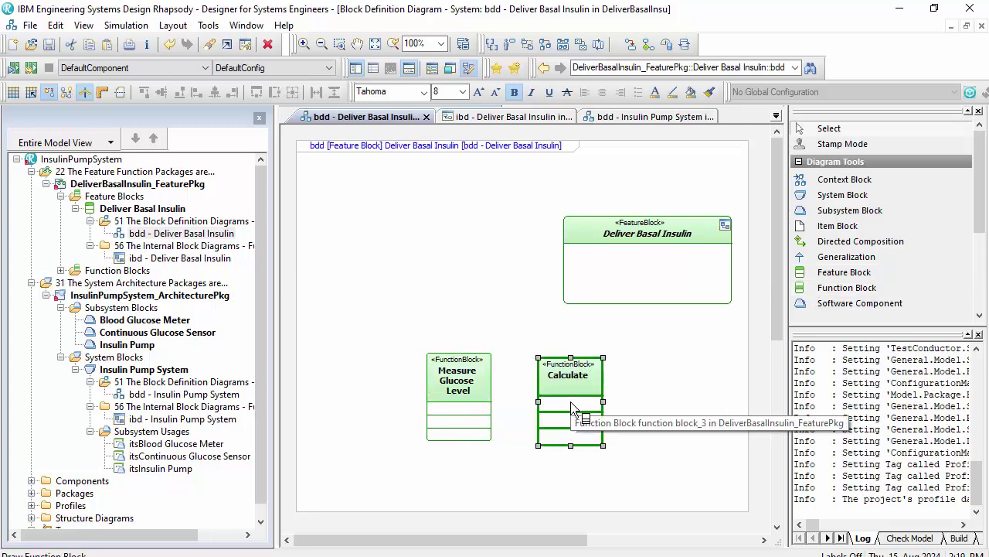
text(Basal Adjustment)
Add a third function block named Deliver insulin beside the Calculate Basal Adjustment block.
click(835, 287)
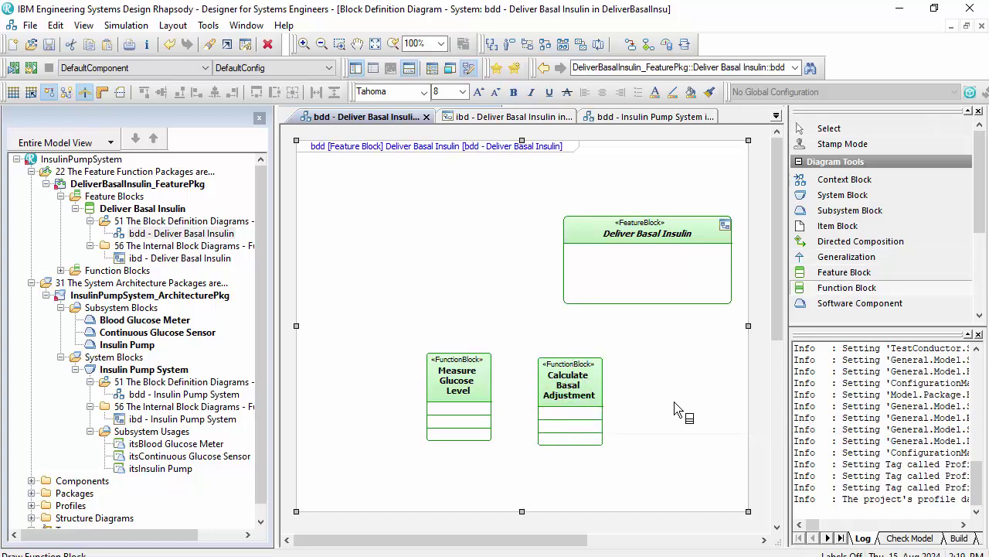
click(654, 402)
text(Delive)
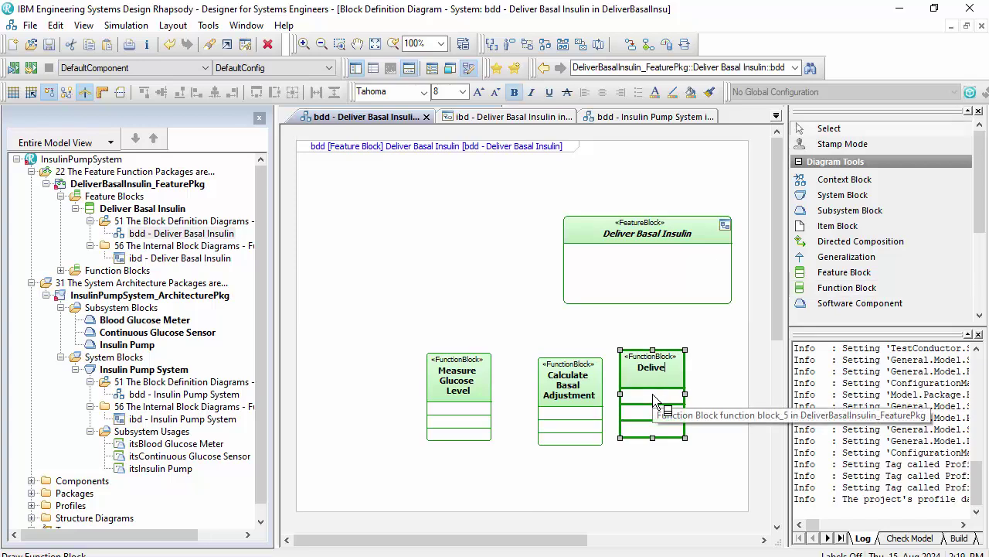
text(r insulin)
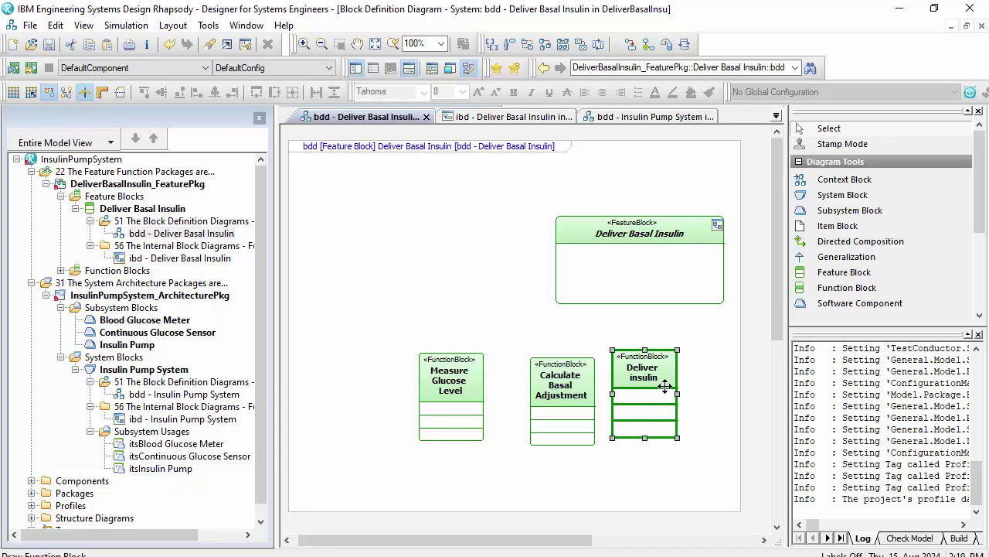
Space the three function blocks out in a row and centre the Deliver Basal Insulin feature block above them.
drag(656, 393, 675, 391)
click(553, 382)
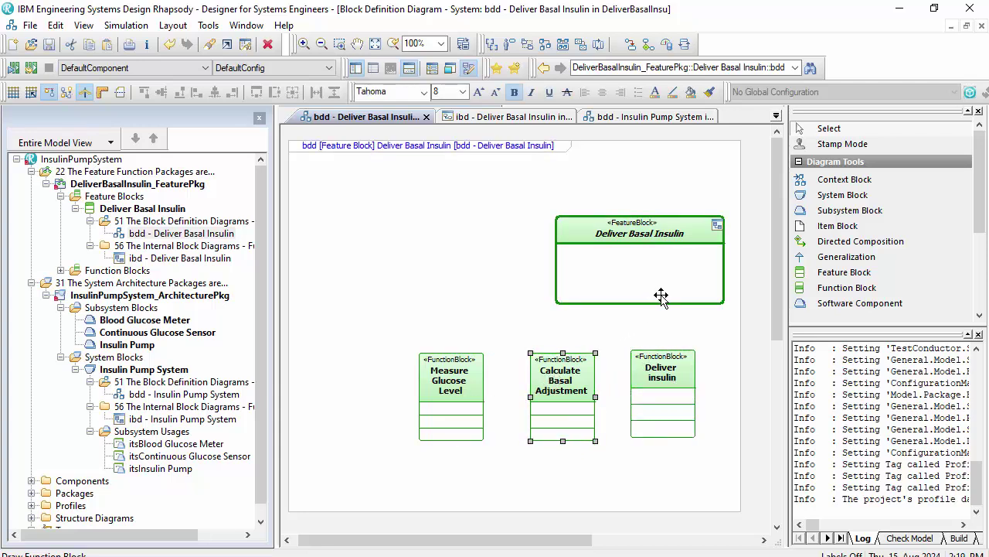
drag(658, 293, 586, 294)
Draw directed compositions from Deliver Basal Insulin to the Measure Glucose Level, Calculate Basal Adjustment and Deliver insulin function blocks.
click(856, 241)
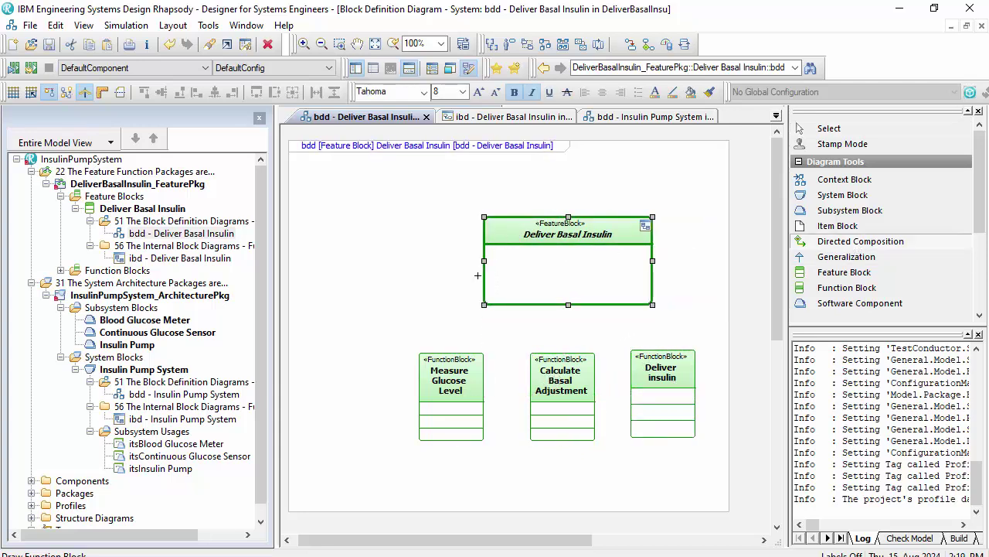
click(493, 303)
click(446, 354)
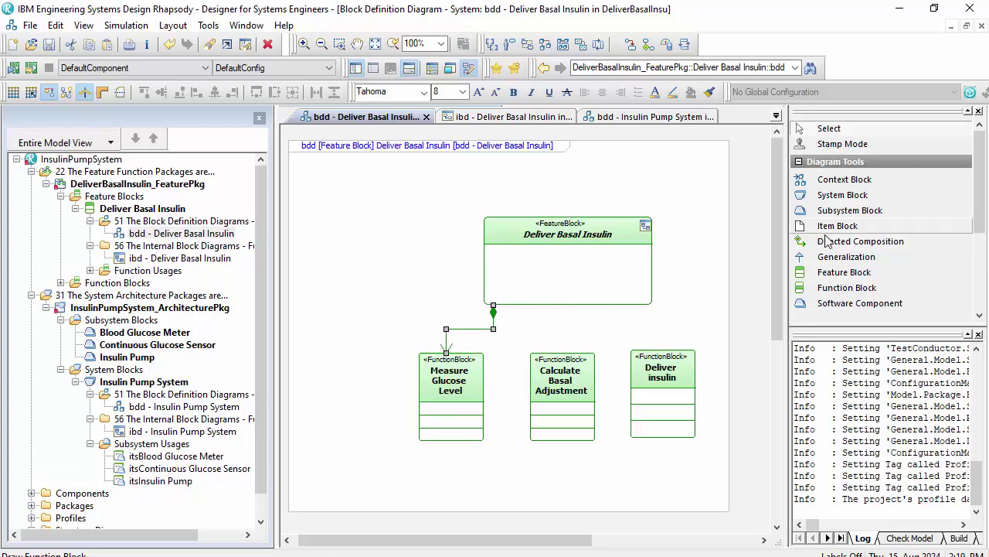
click(850, 241)
click(552, 277)
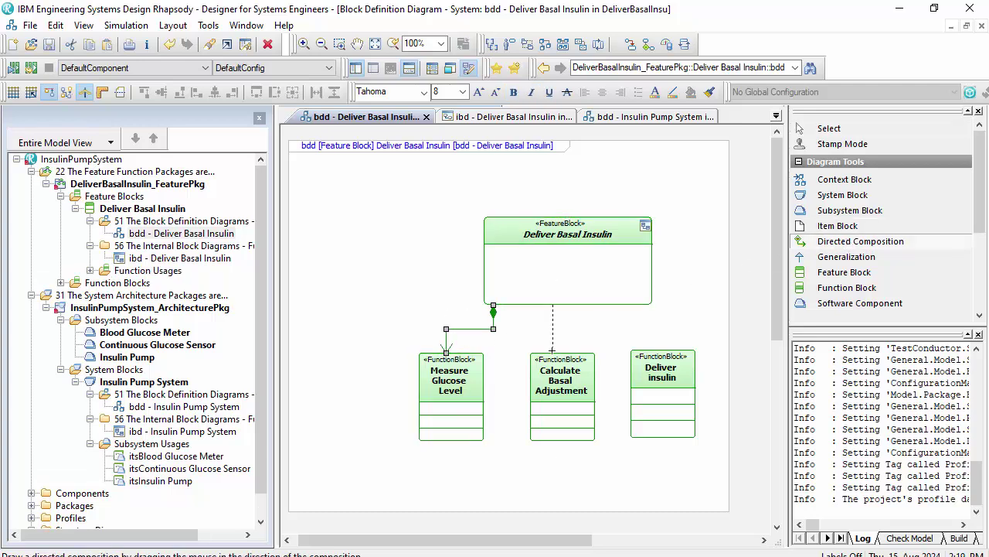
click(550, 367)
click(837, 241)
click(608, 295)
click(660, 364)
click(737, 344)
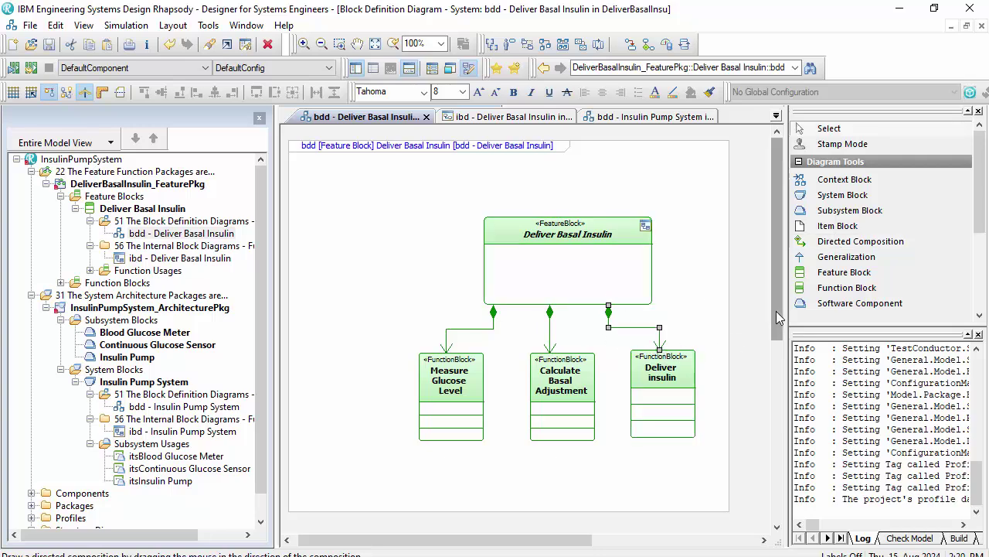
Compare the Deliver Basal Insulin block definition diagram with the Insulin Pump System block definition diagram.
drag(780, 317, 784, 336)
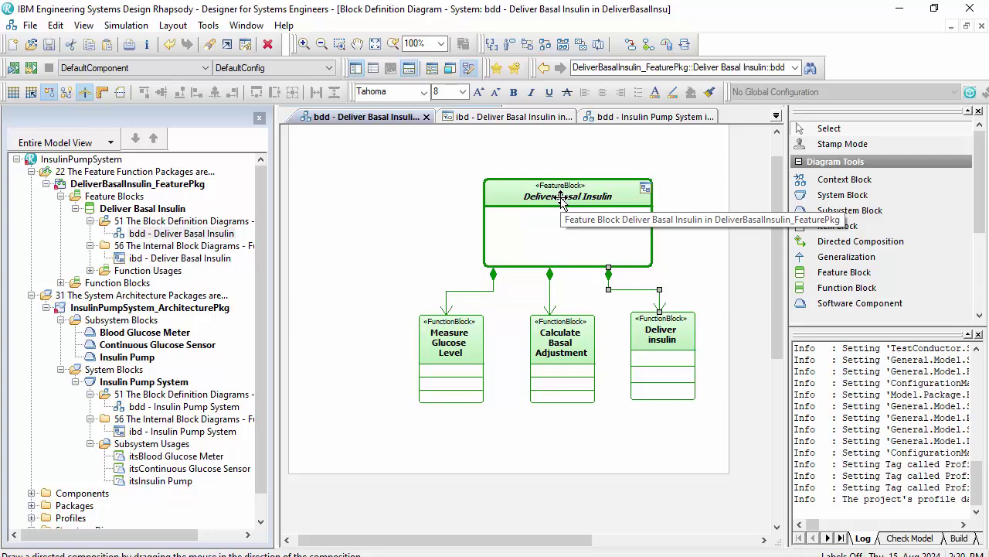
click(704, 256)
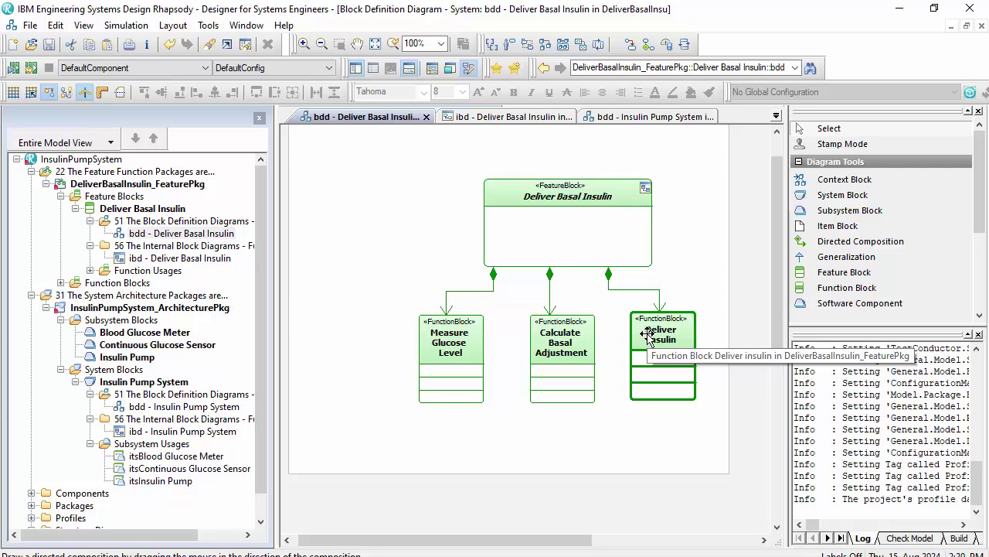
click(604, 117)
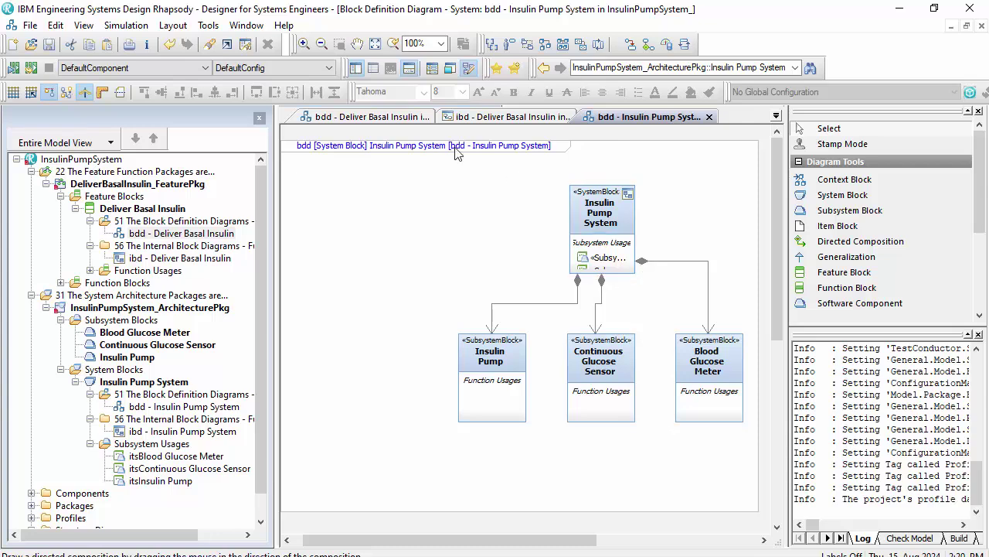
click(358, 118)
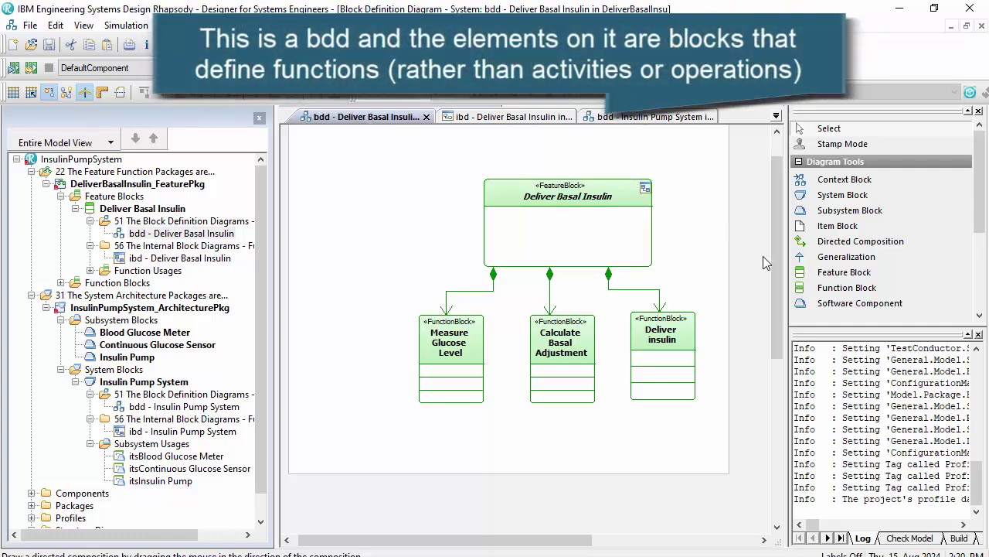
scroll(773, 240, up, 1)
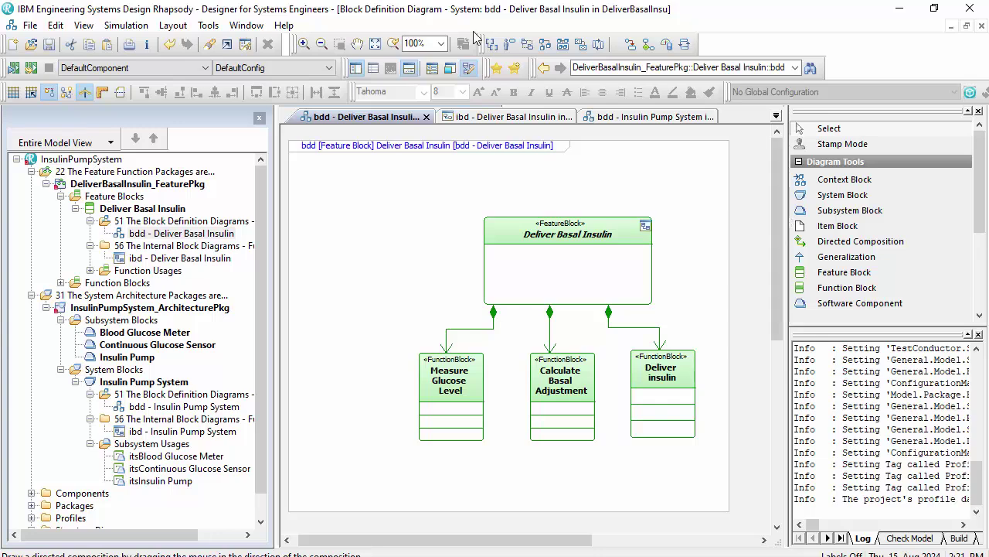
Create a context diagram package structure for the existing Insulin Pump System block, with new default actor, Stakeholder Requirement and external signals packages.
right_click(92, 167)
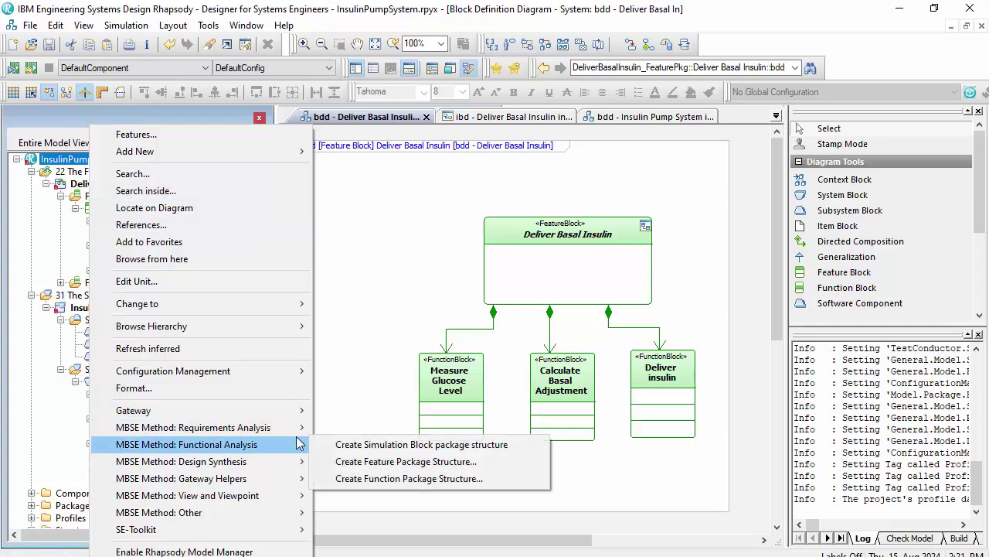
mouse_move(301, 427)
click(423, 447)
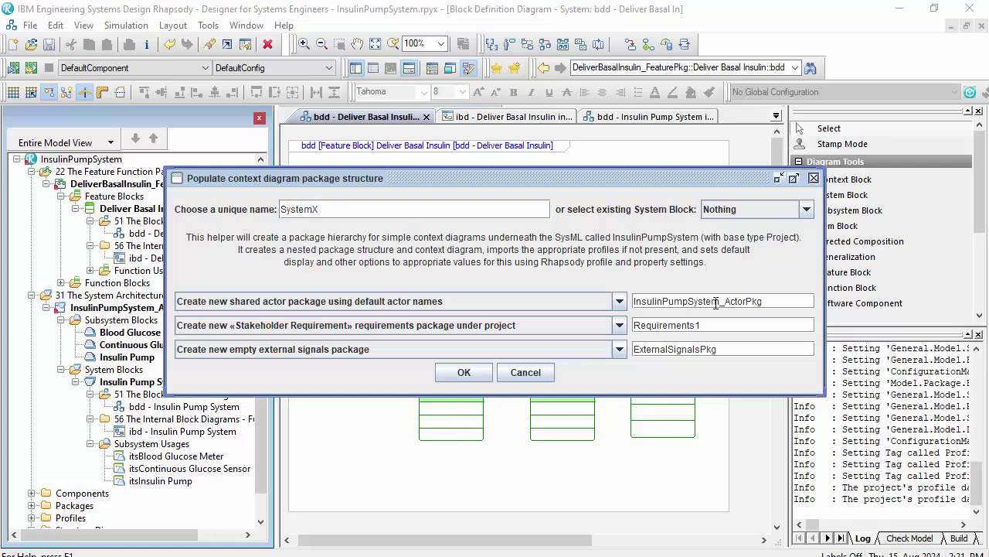
click(762, 207)
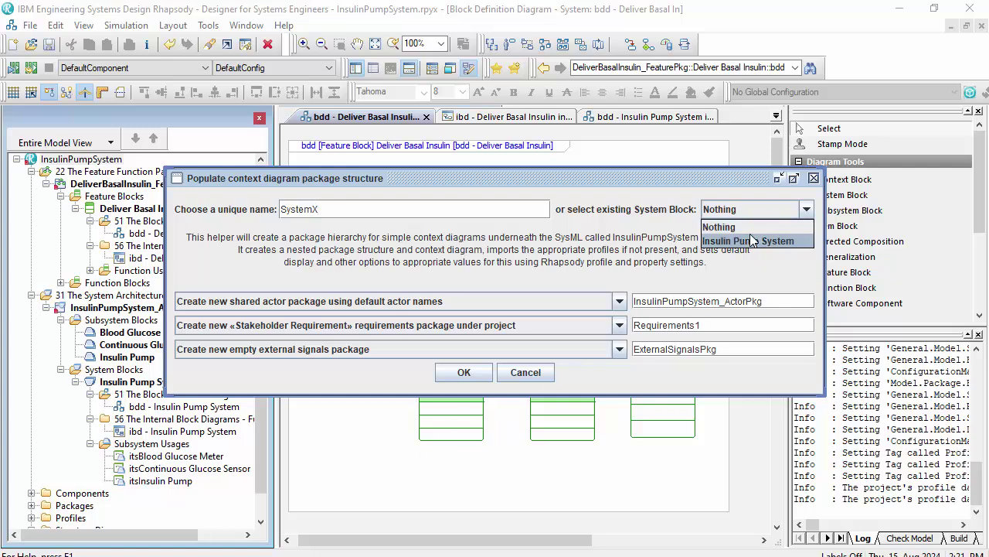
click(751, 238)
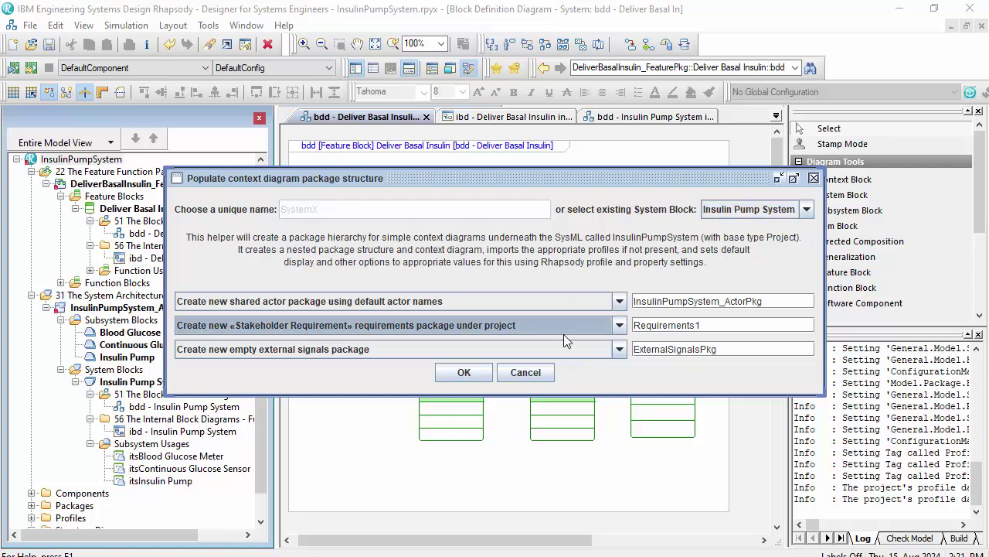
click(464, 372)
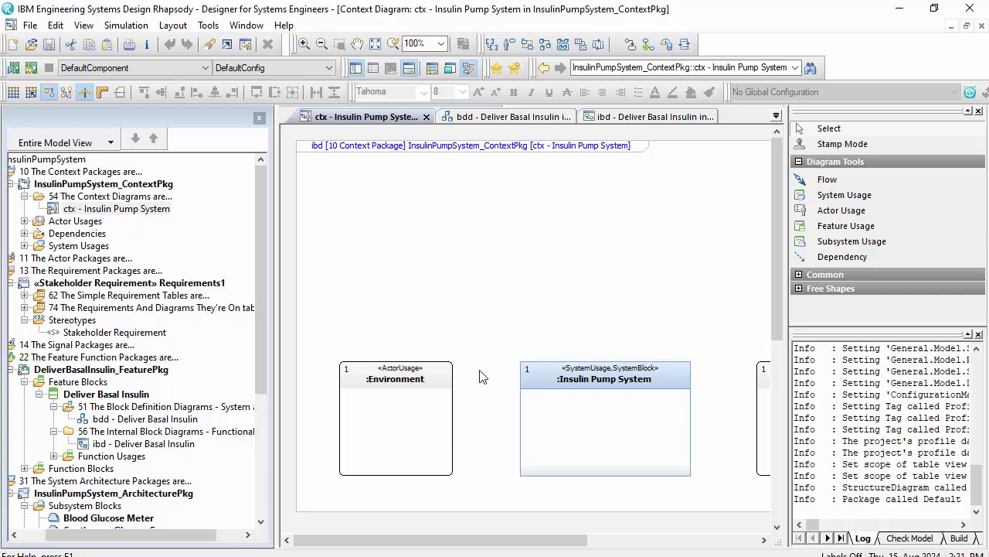
Rename the Driver actor in the InsulinPumpSystem_ActorPkg package as Patient.
drag(538, 546, 611, 546)
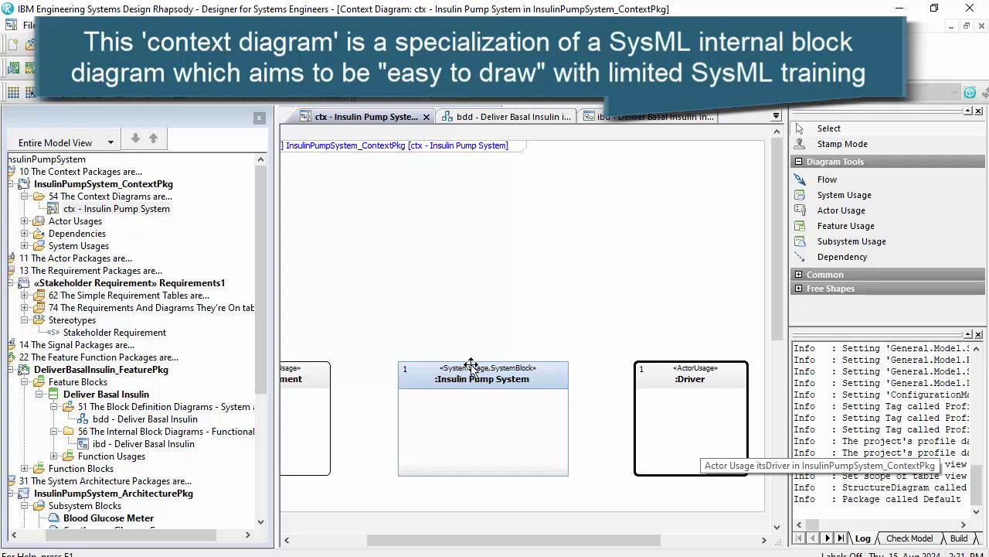
drag(133, 534, 59, 532)
click(32, 258)
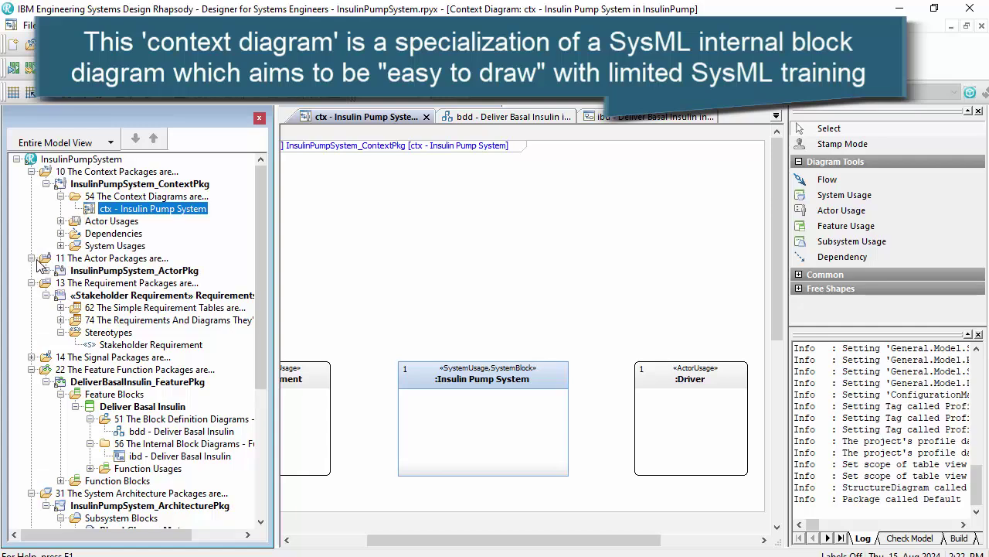
click(46, 271)
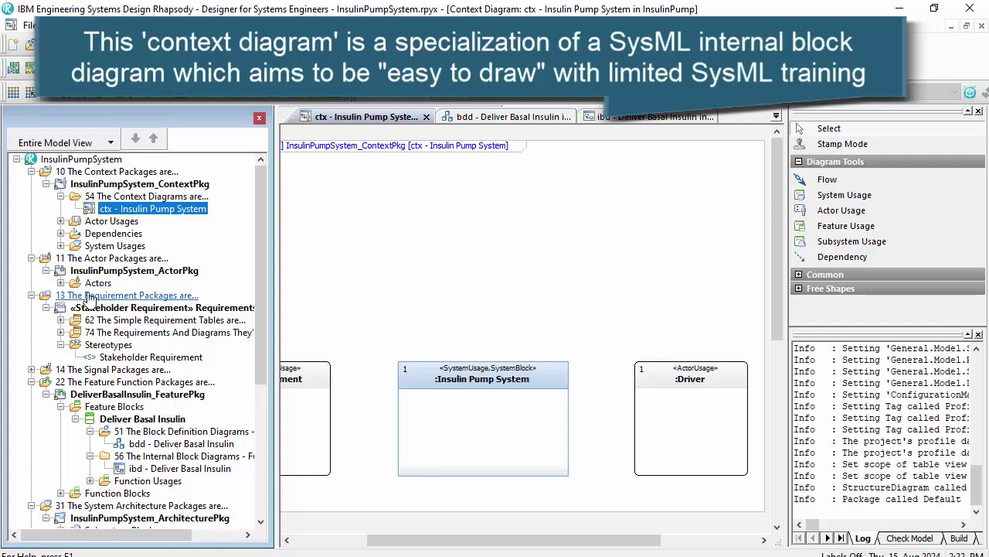
click(61, 283)
click(116, 298)
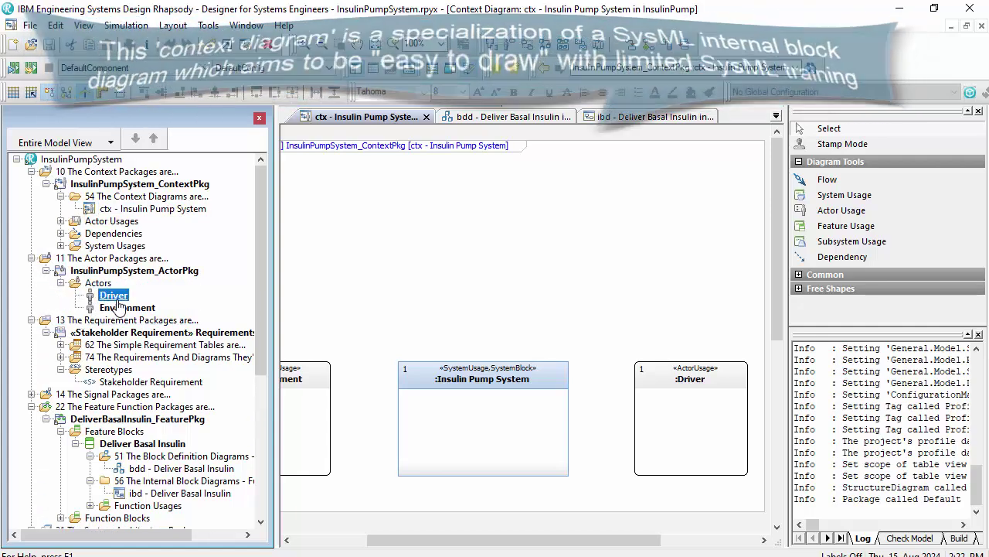
click(118, 299)
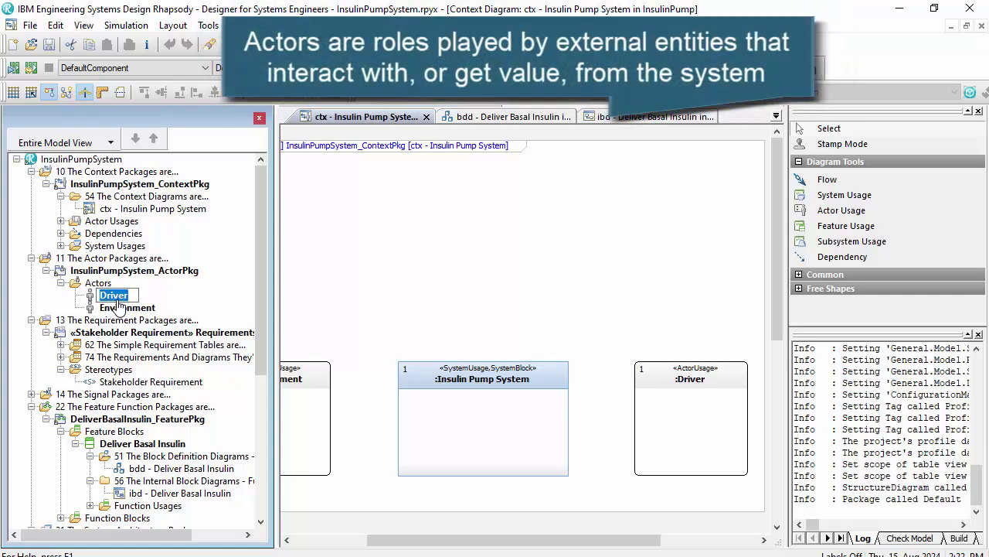
text(Patient)
key(Return)
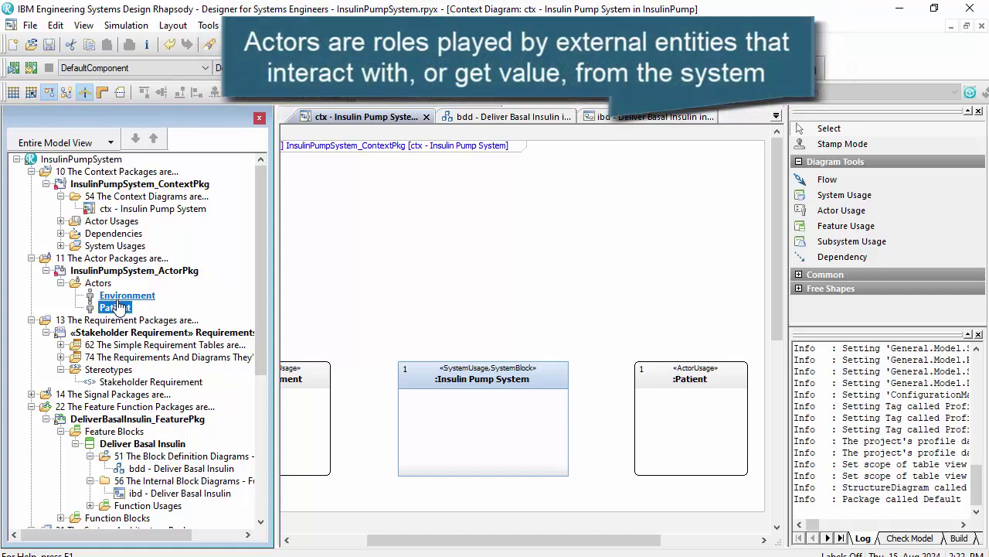
Draw a flow from the Patient actor usage to the Insulin Pump System usage, conveying a new event called Request bolus correction.
click(901, 186)
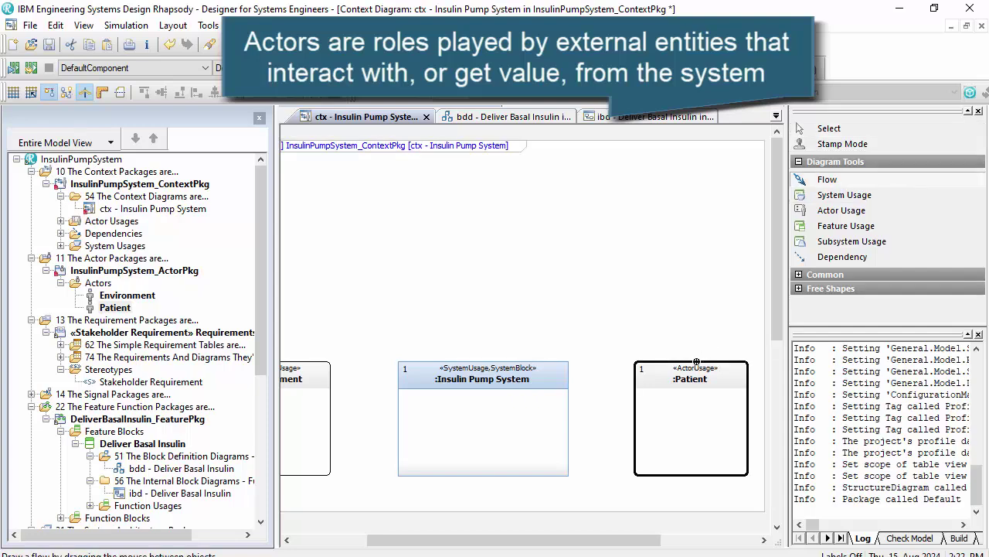
drag(616, 333, 507, 365)
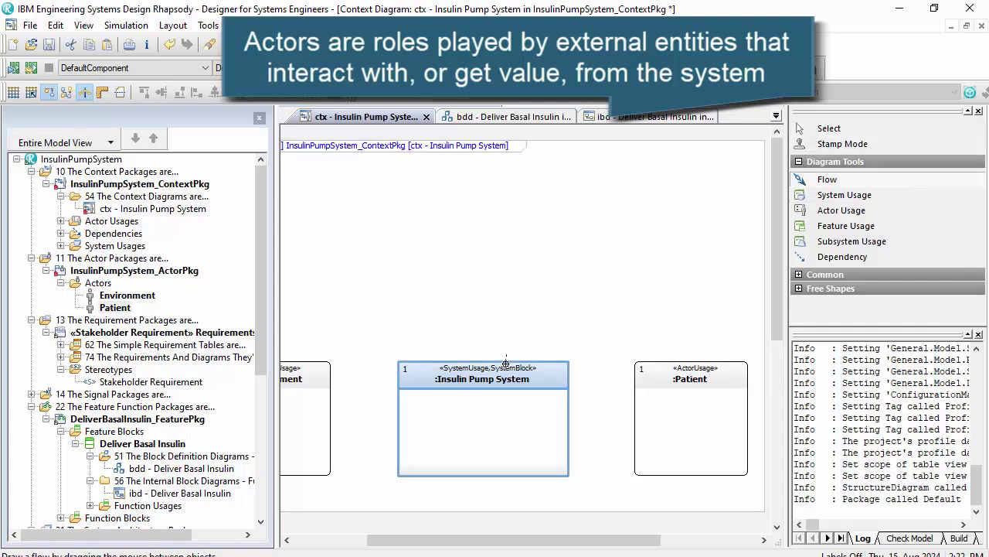
text(Reques)
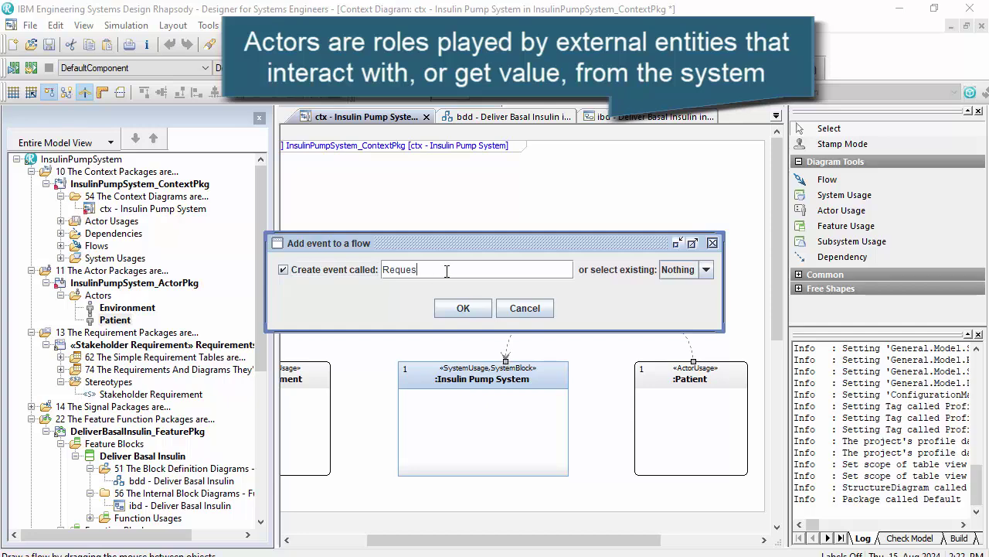
text(t bolus)
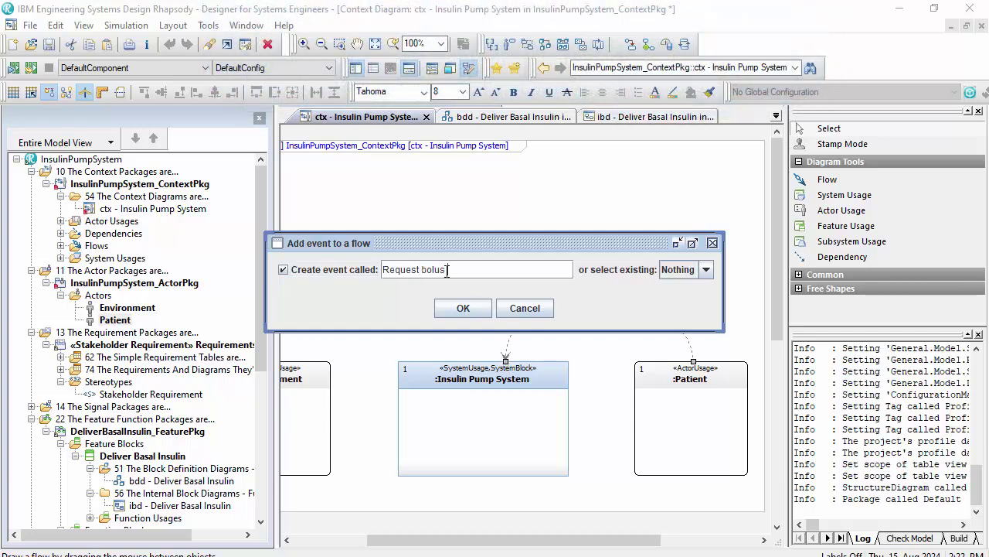
text( correction)
click(463, 308)
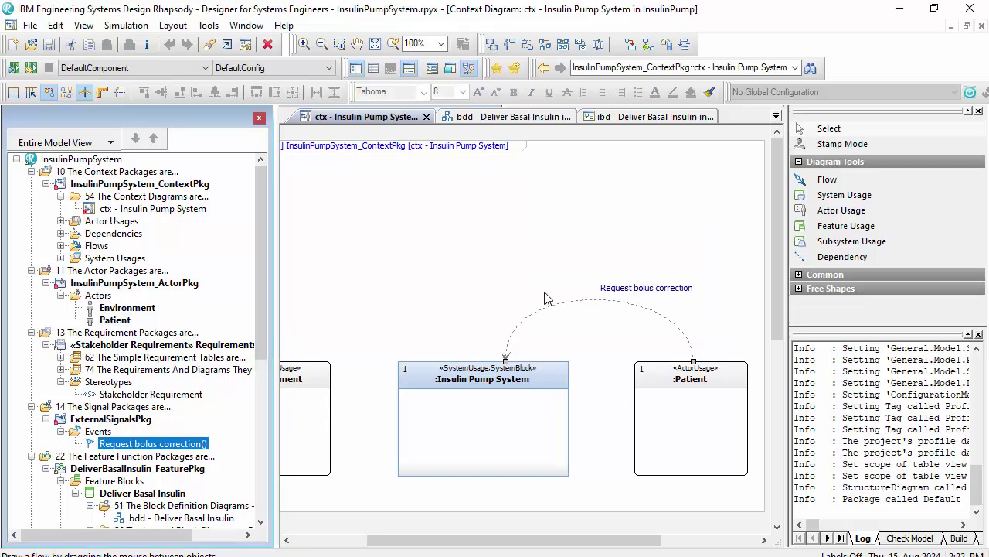
Draw a flow from the Insulin Pump System usage to the Patient actor usage, conveying a new event called Delivers insulin.
click(823, 163)
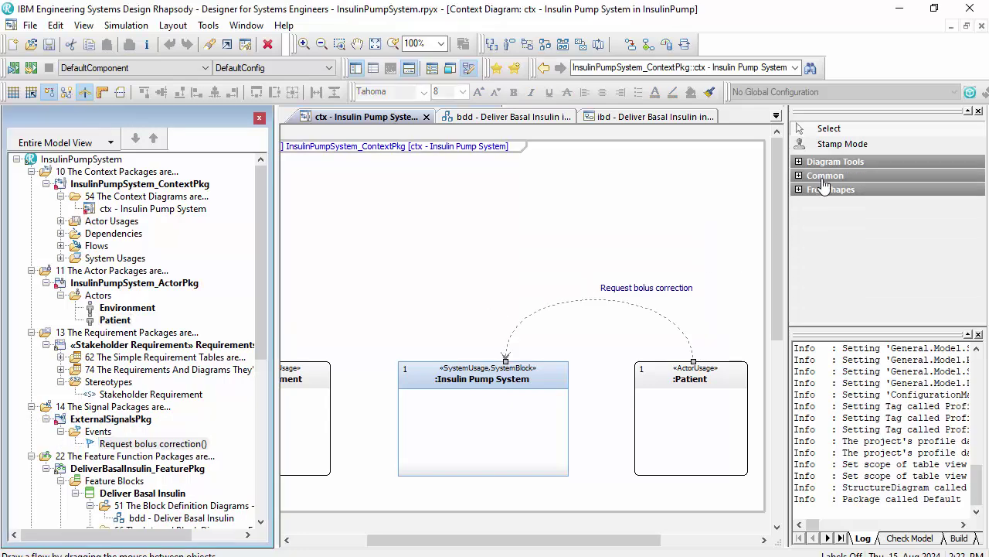
click(821, 163)
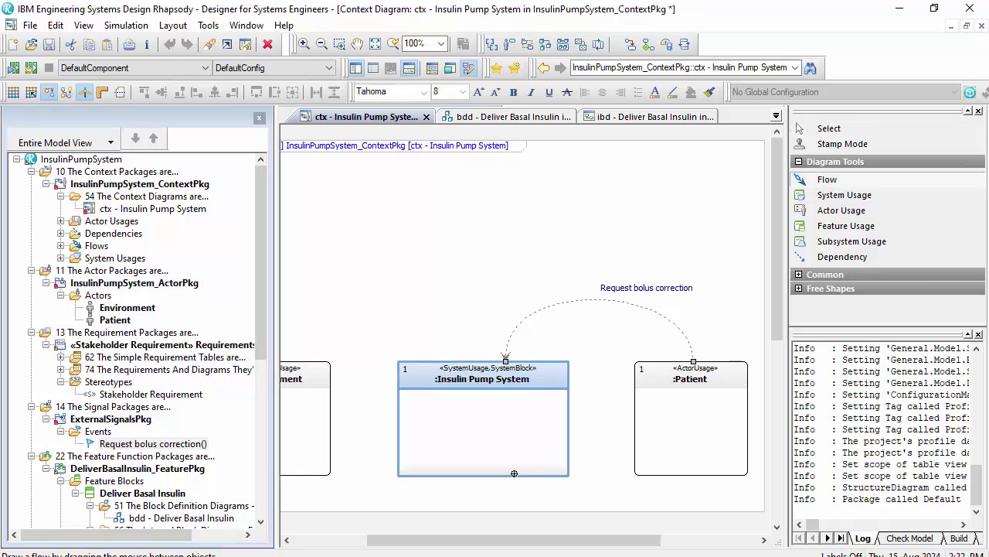
drag(514, 475, 676, 474)
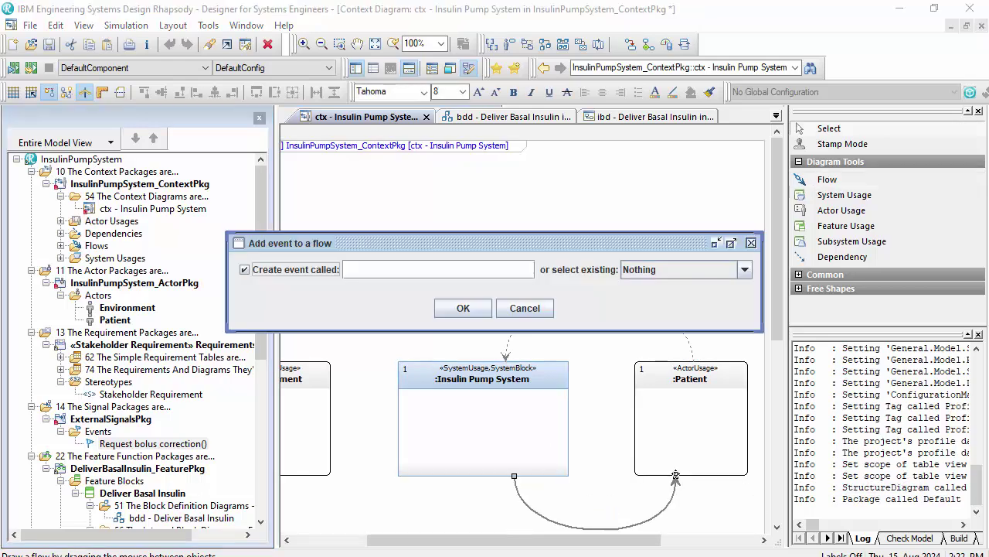
click(361, 270)
text(Delivers insulin)
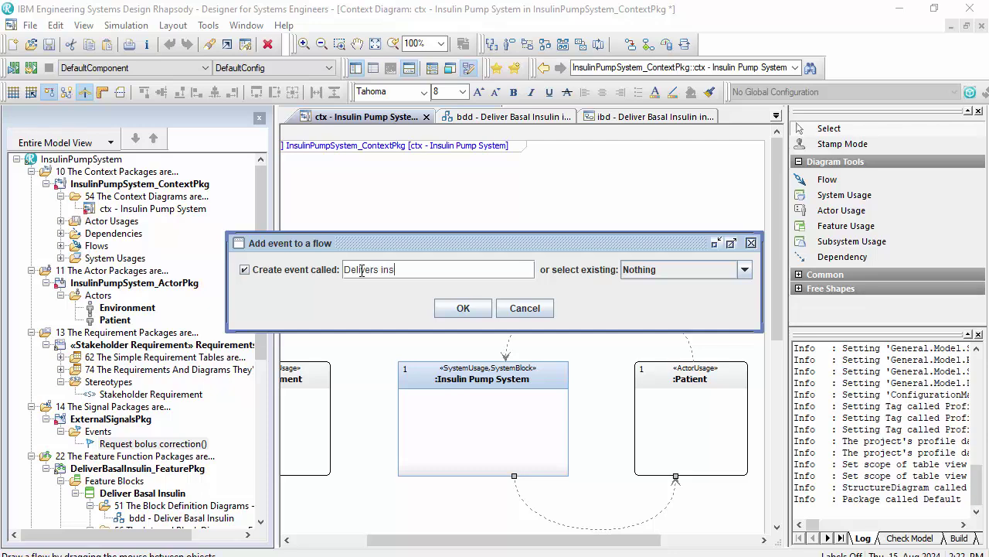
click(482, 315)
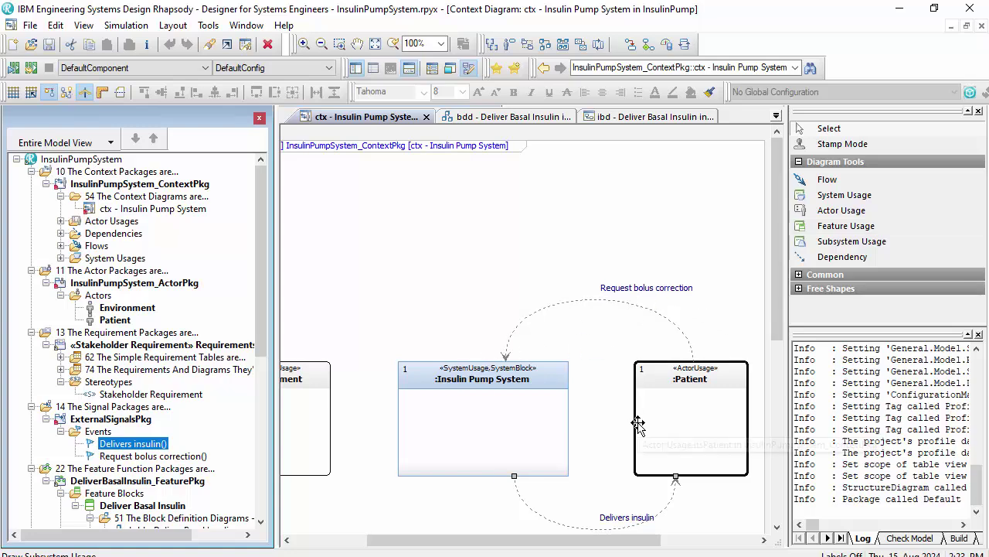
Inspect the item flows conveyed by the flow from Patient to Insulin Pump System.
double_click(623, 303)
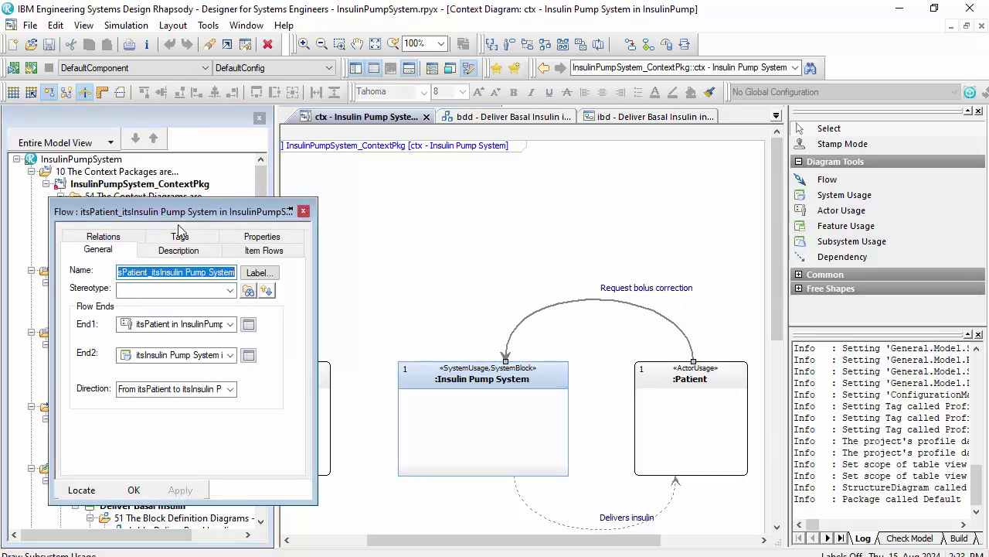
click(264, 249)
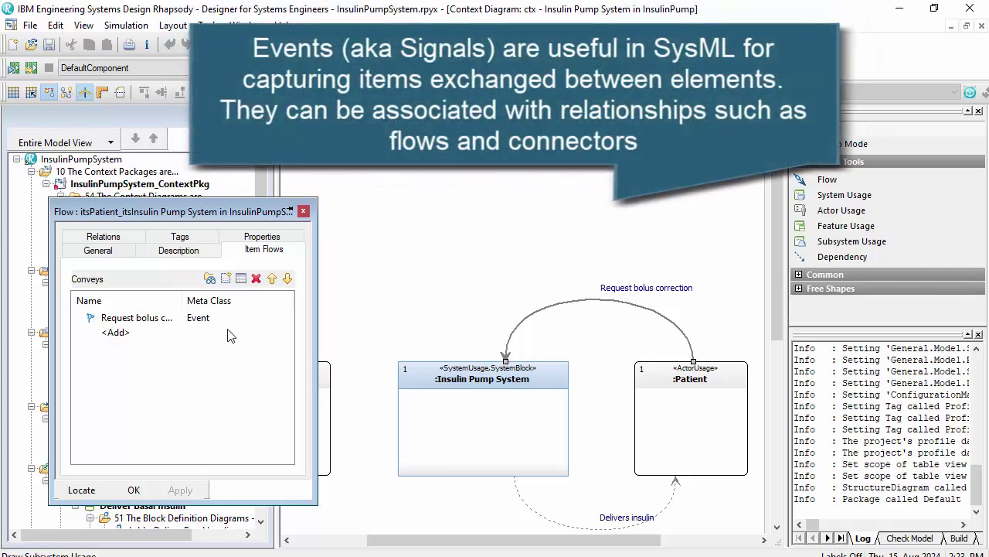
click(134, 490)
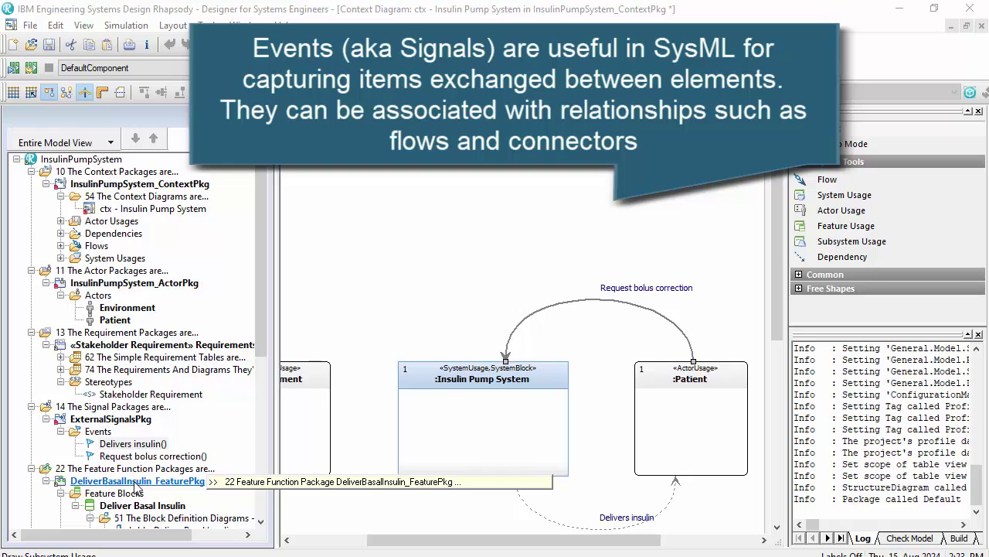
Add a feature usage inside the Insulin Pump System usage, set its type to Deliver Basal Insulin and enlarge it to fit its name.
scroll(775, 227, down, 1)
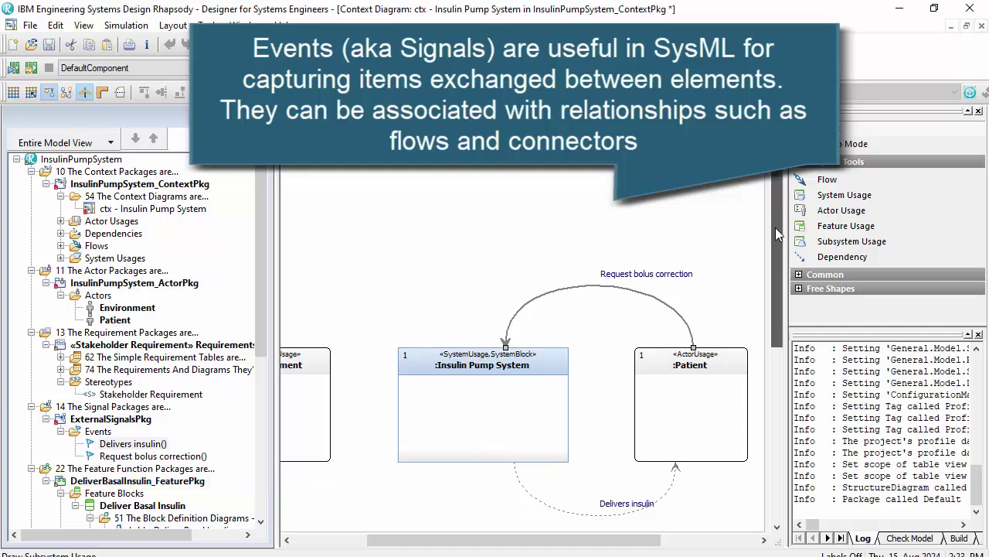
click(845, 225)
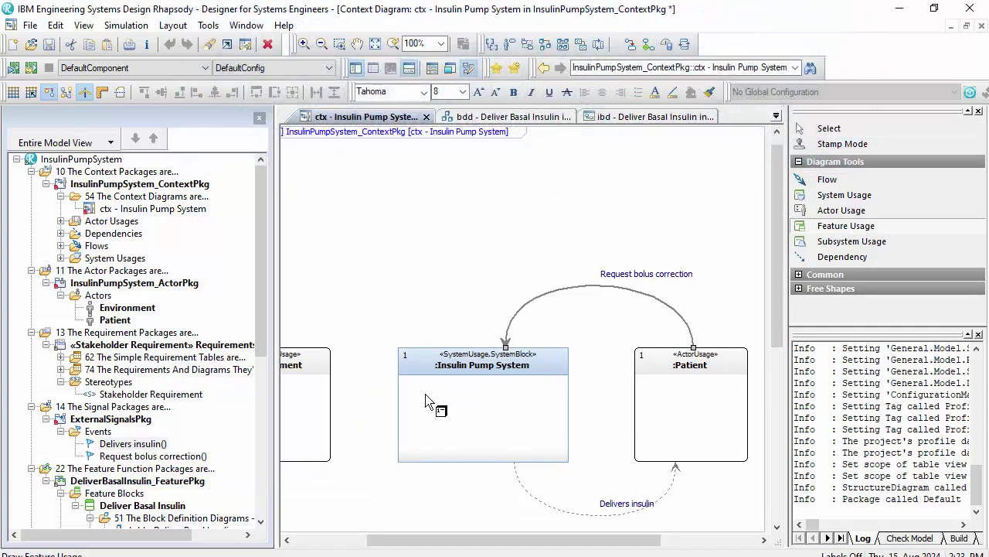
drag(425, 396, 538, 419)
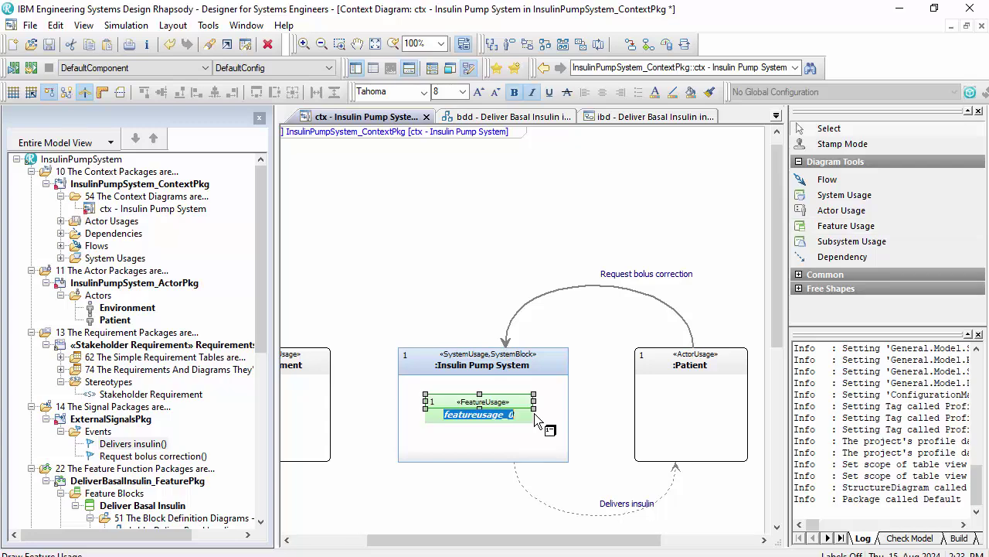
right_click(508, 408)
click(555, 88)
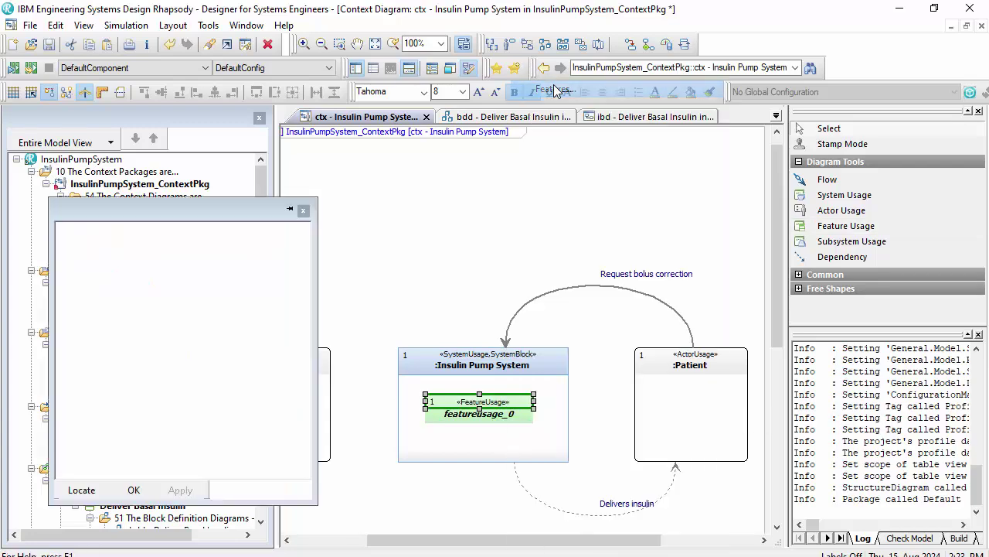
click(247, 361)
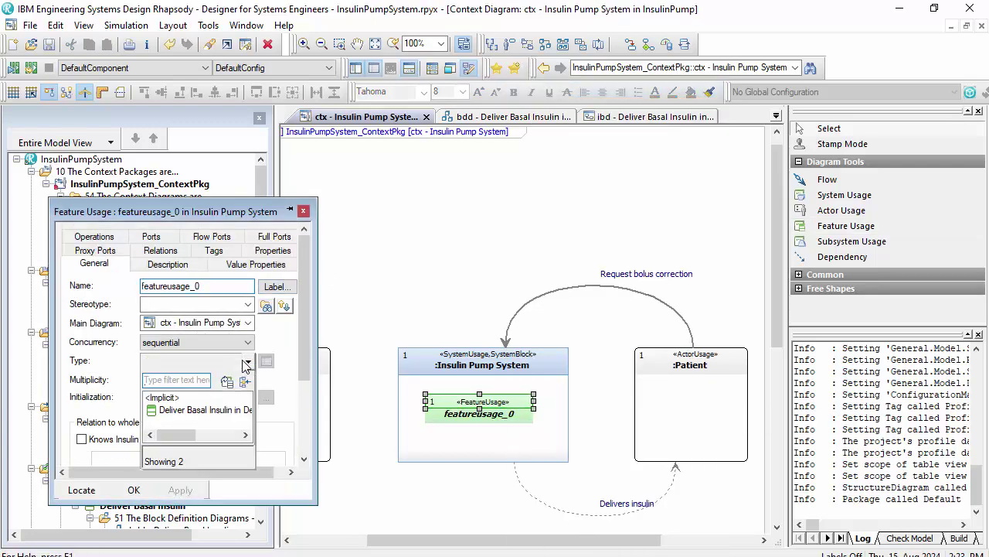
click(223, 410)
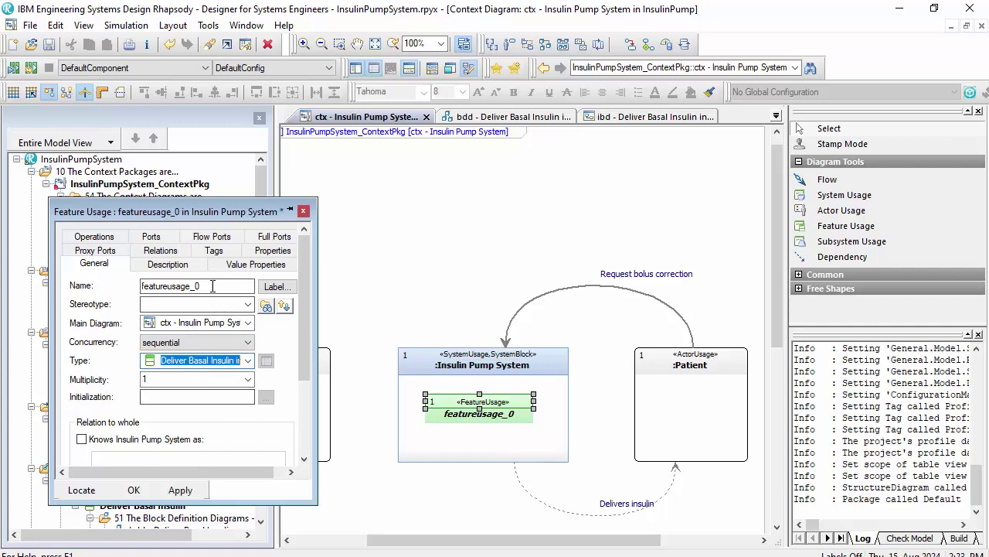
click(134, 490)
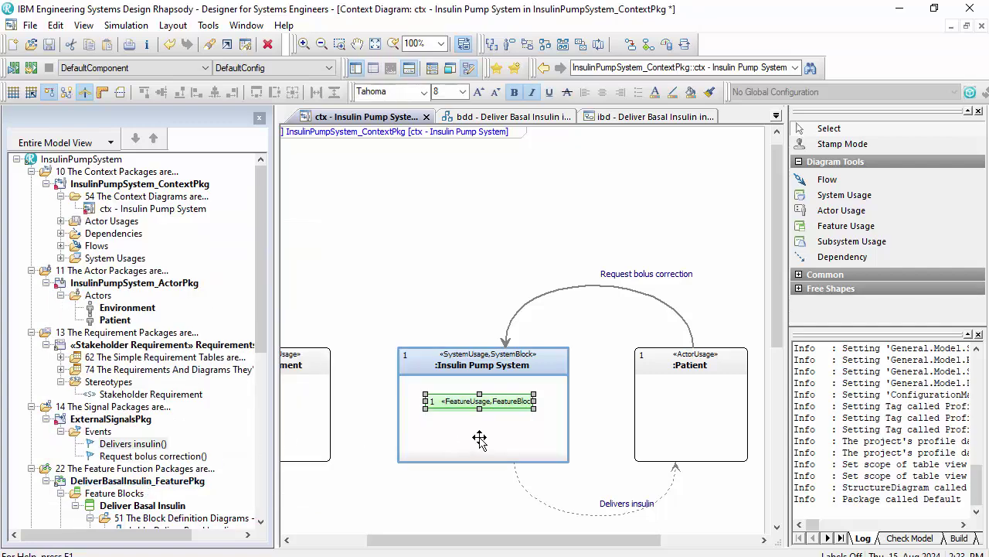
drag(474, 424, 474, 435)
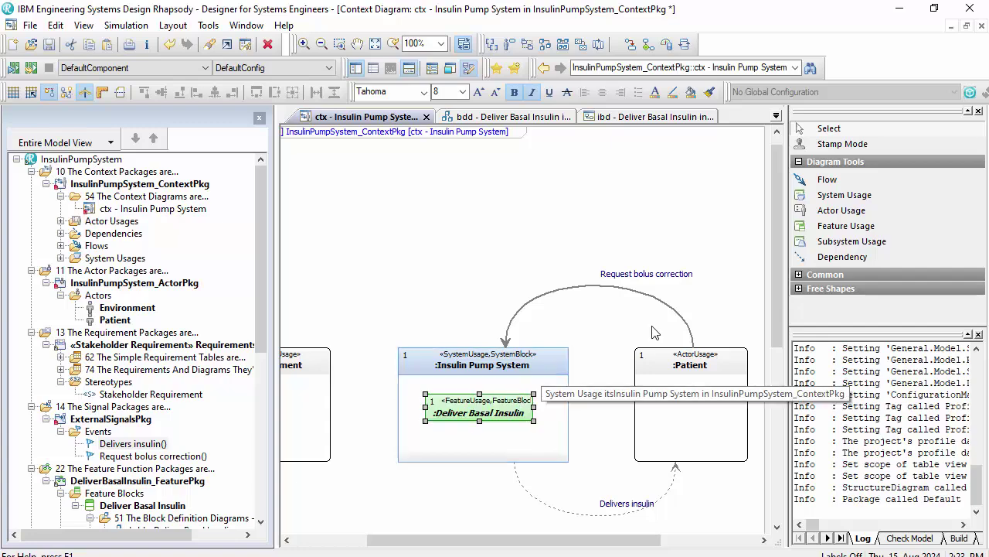
Reattach the source end of the Delivers insulin flow to the Deliver Basal Insulin feature usage.
drag(779, 218, 796, 295)
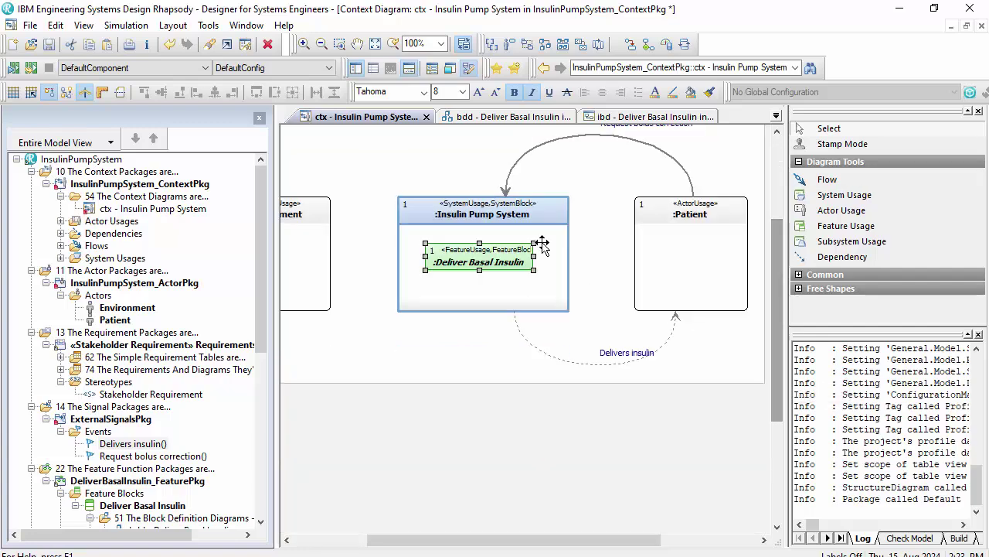
click(519, 327)
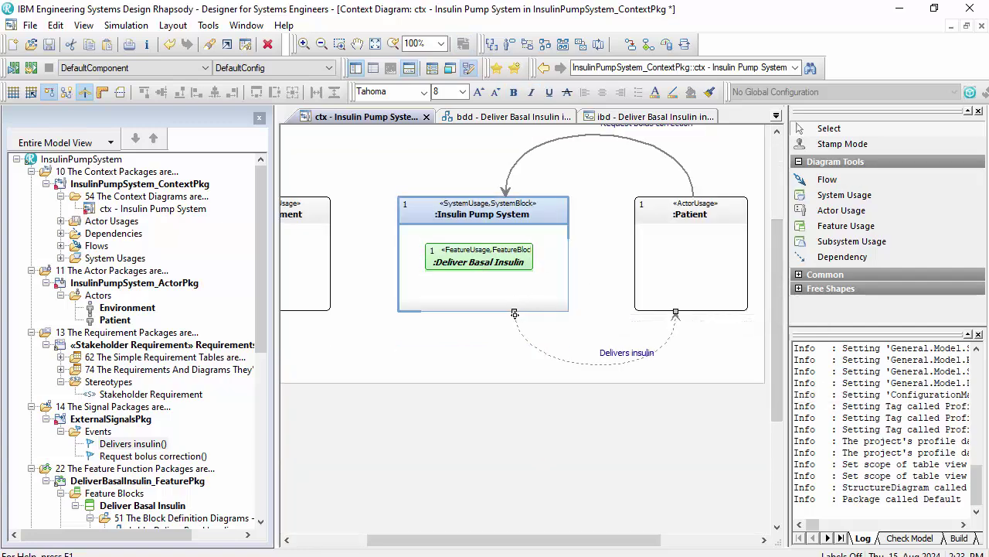
drag(515, 313, 499, 264)
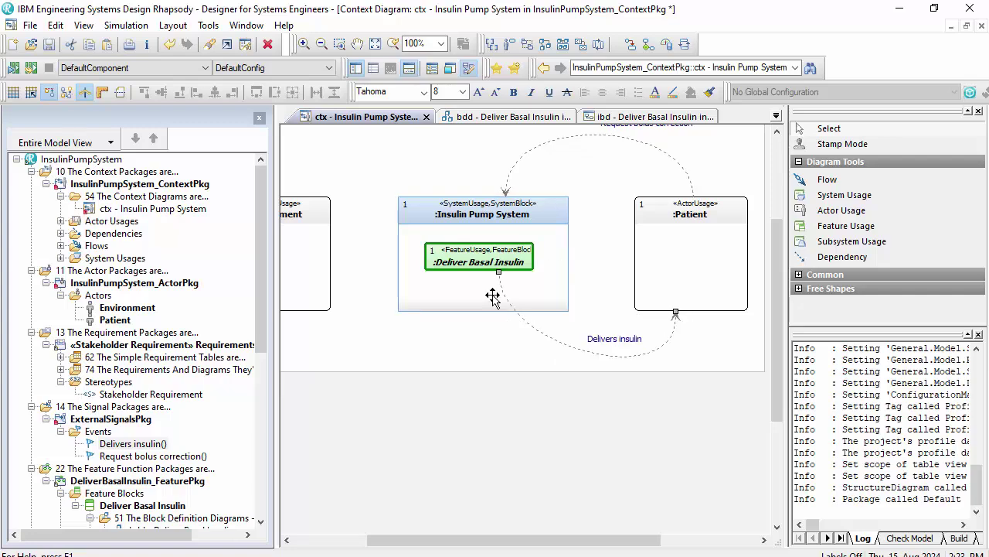
click(483, 332)
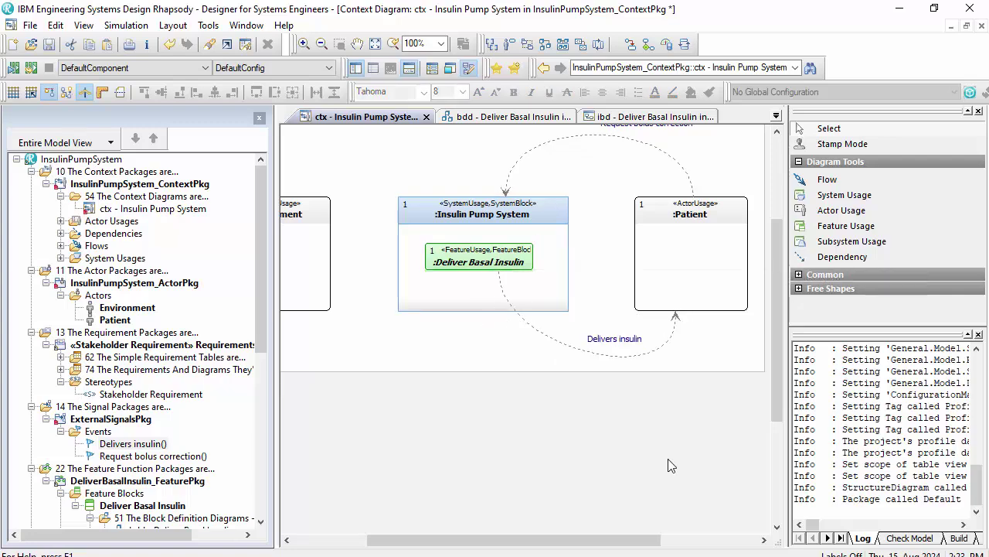
Review the context diagram against the Deliver Basal Insulin block definition diagram.
drag(770, 334, 758, 265)
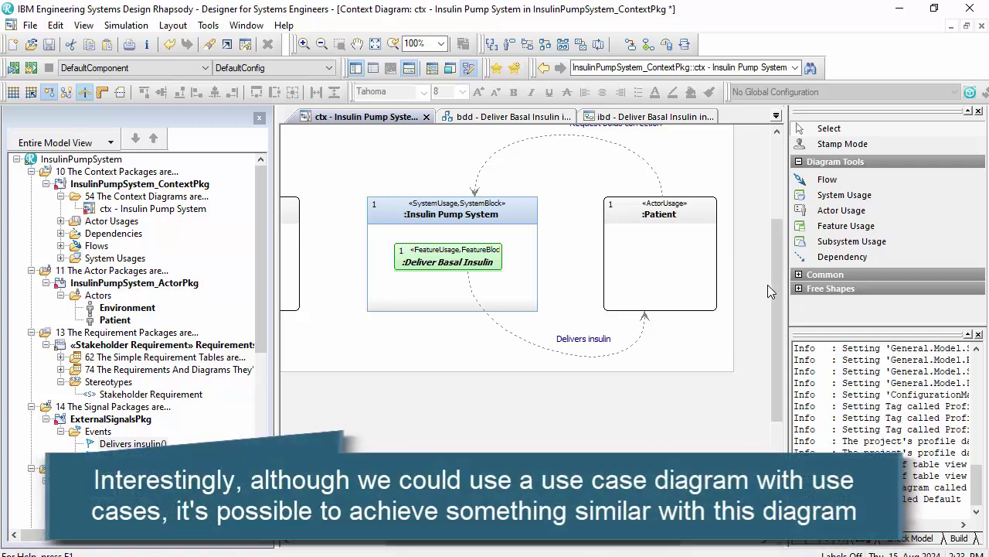
drag(780, 298, 780, 216)
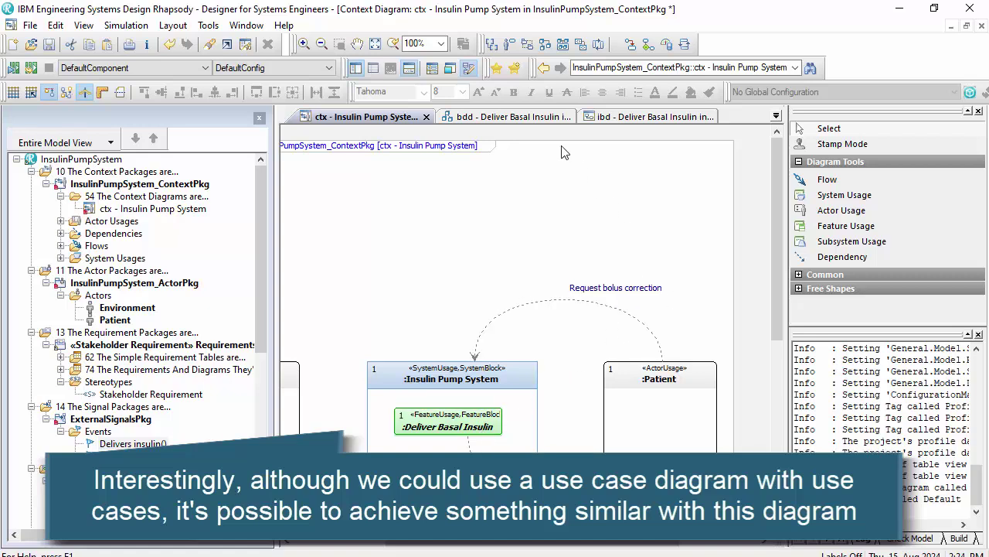
click(510, 117)
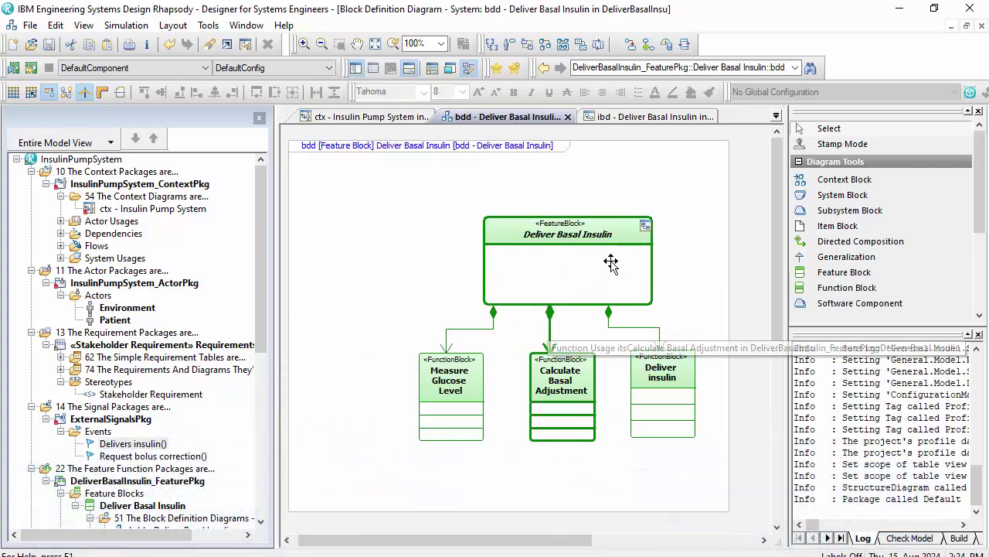
click(384, 120)
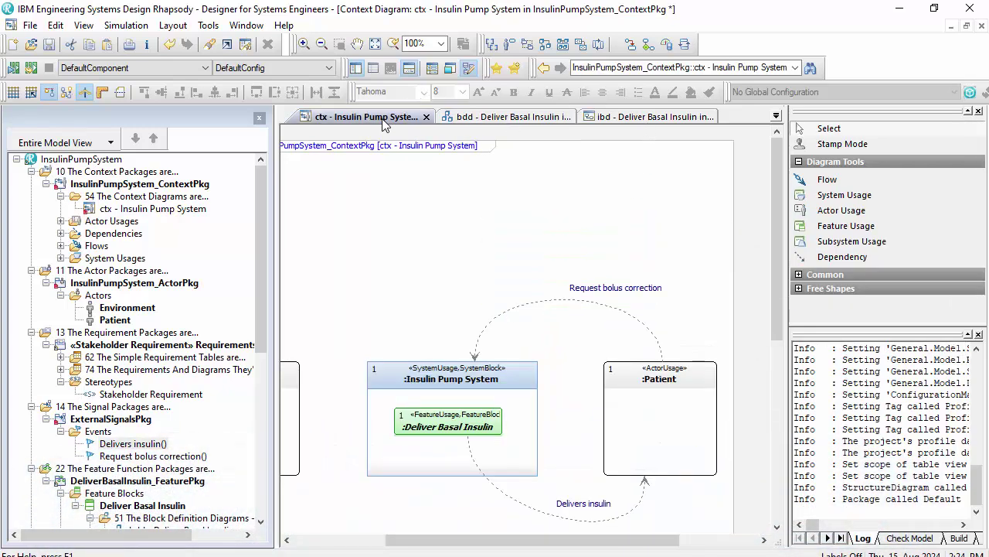
Look over the context diagram, and open the block definition diagram of the Insulin Pump System.
drag(442, 542, 349, 542)
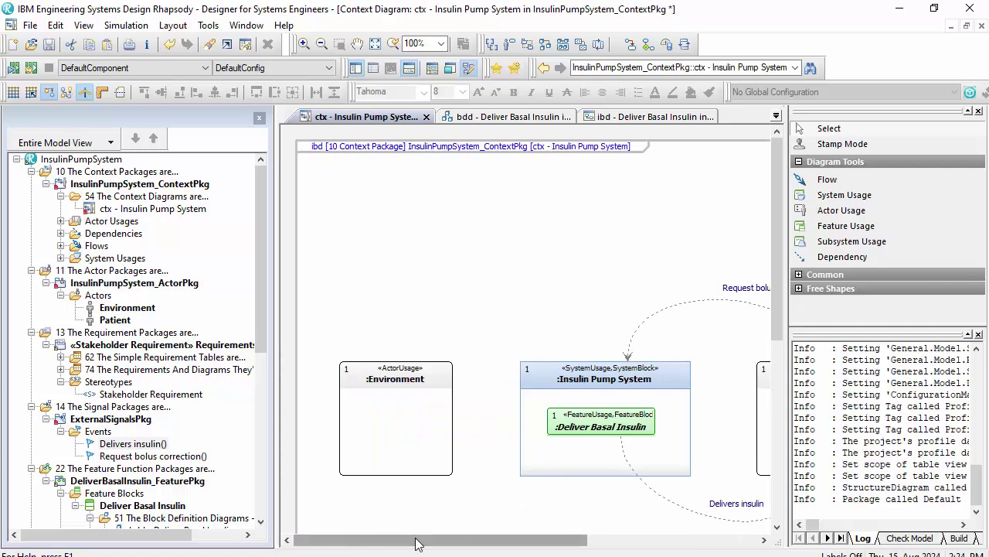
drag(418, 542, 522, 551)
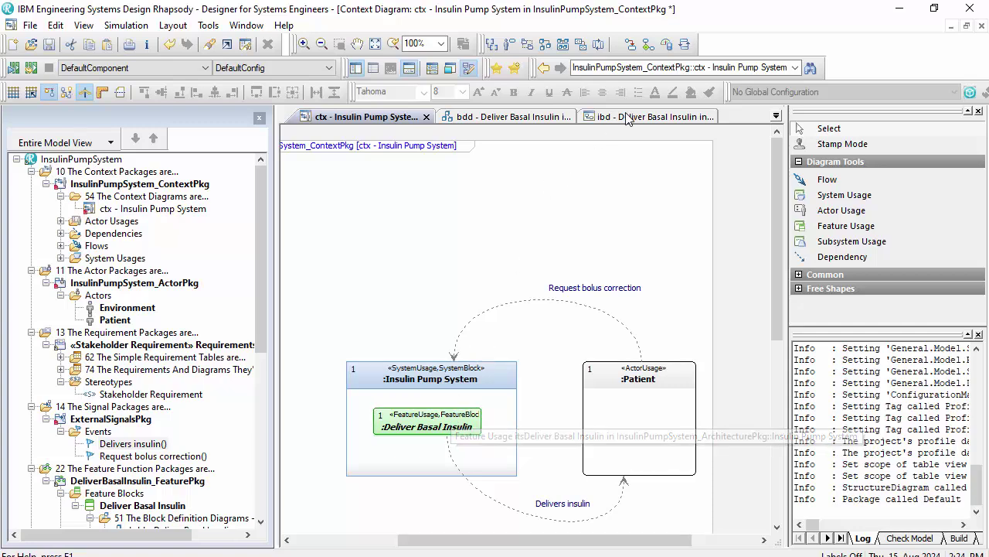
click(545, 117)
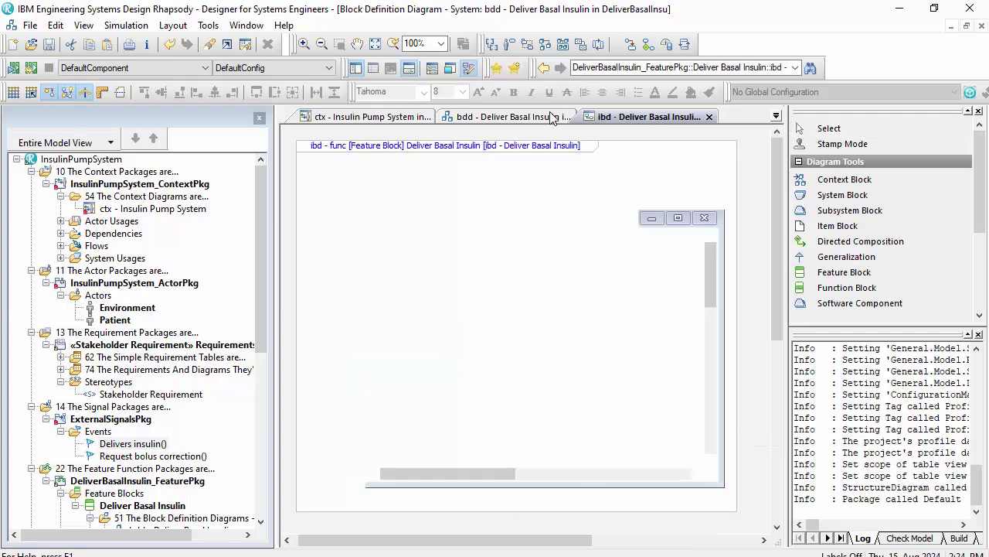
click(776, 116)
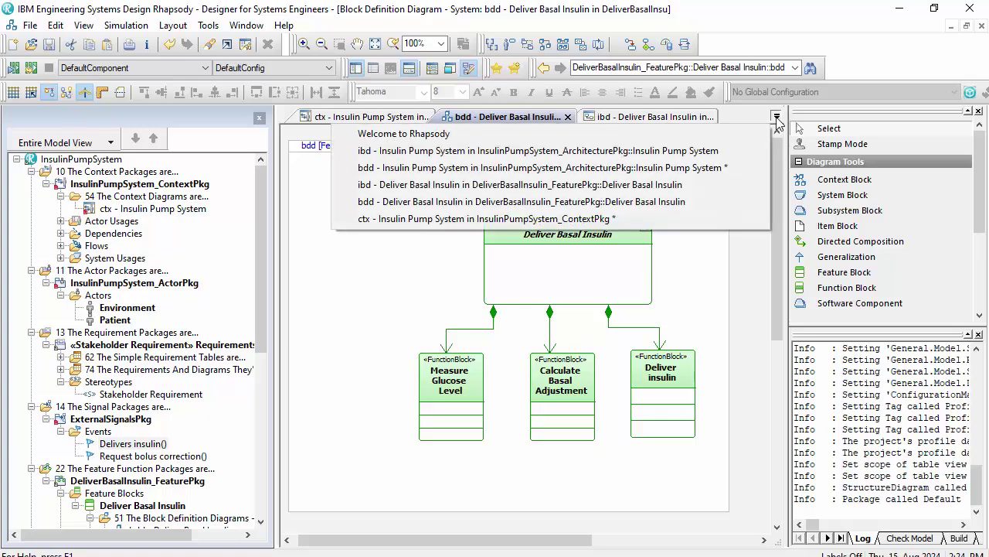
click(686, 167)
Place the existing Calculate Basal Adjustment function block below the subsystem blocks and connect it to Insulin Pump with a directed composition.
drag(773, 191, 780, 306)
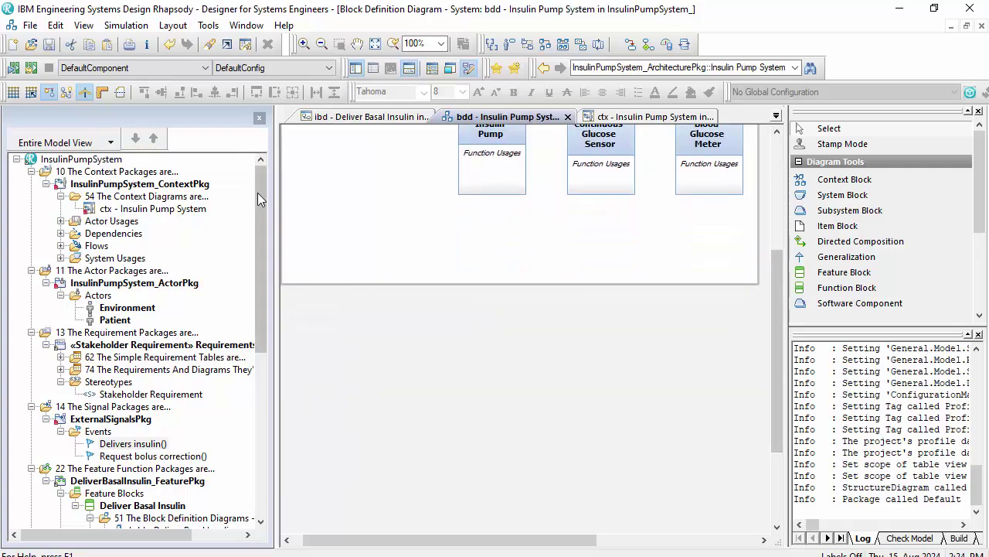
drag(261, 197, 271, 278)
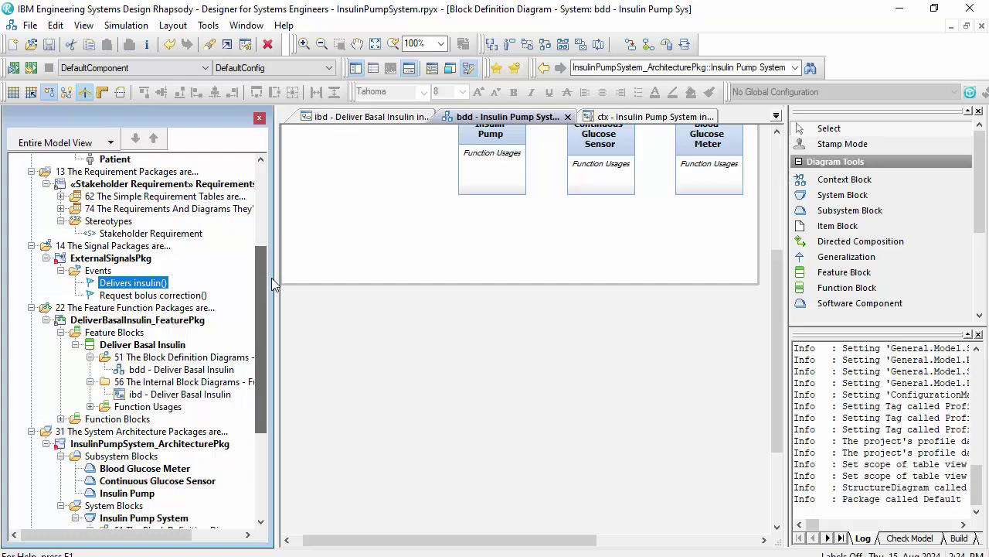
drag(771, 339, 769, 277)
click(62, 419)
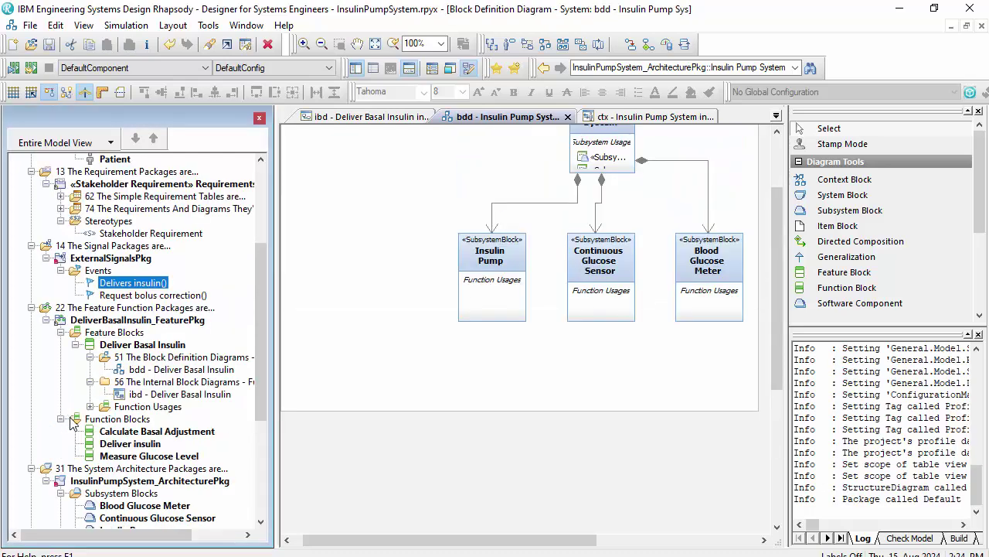
drag(132, 431, 532, 398)
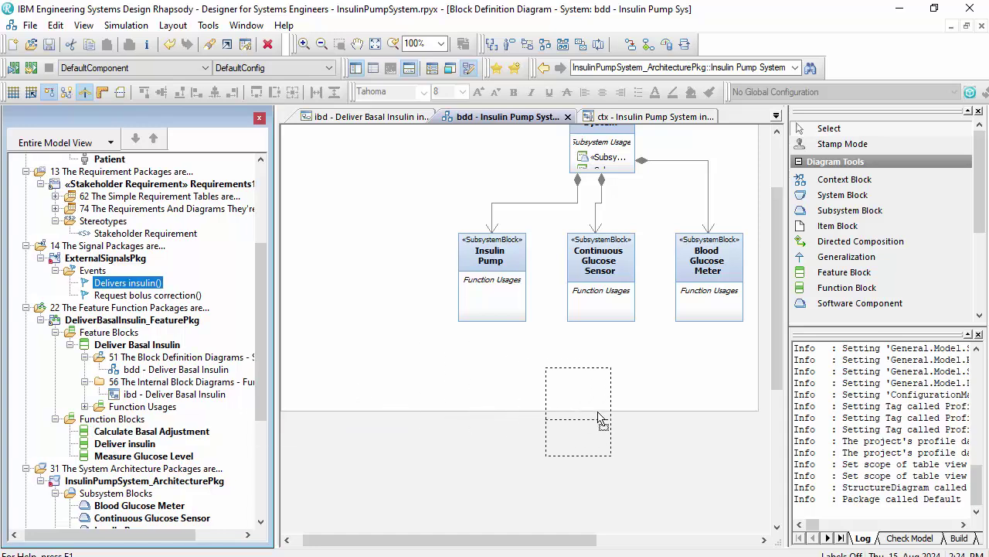
drag(501, 428, 460, 411)
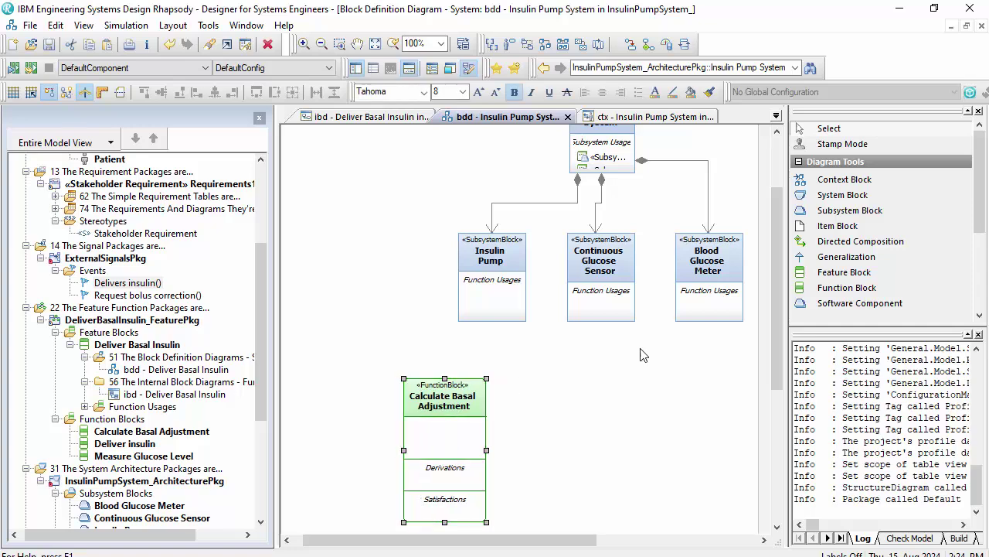
click(821, 241)
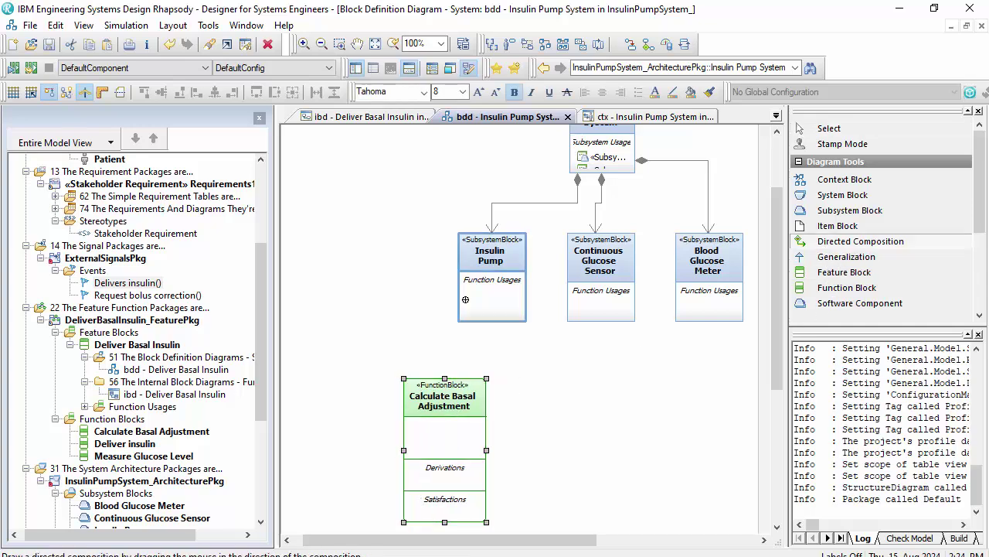
drag(437, 410, 482, 305)
Place the existing Deliver insulin function block beside Calculate Basal Adjustment and add a directed composition from Insulin Pump to it.
click(127, 282)
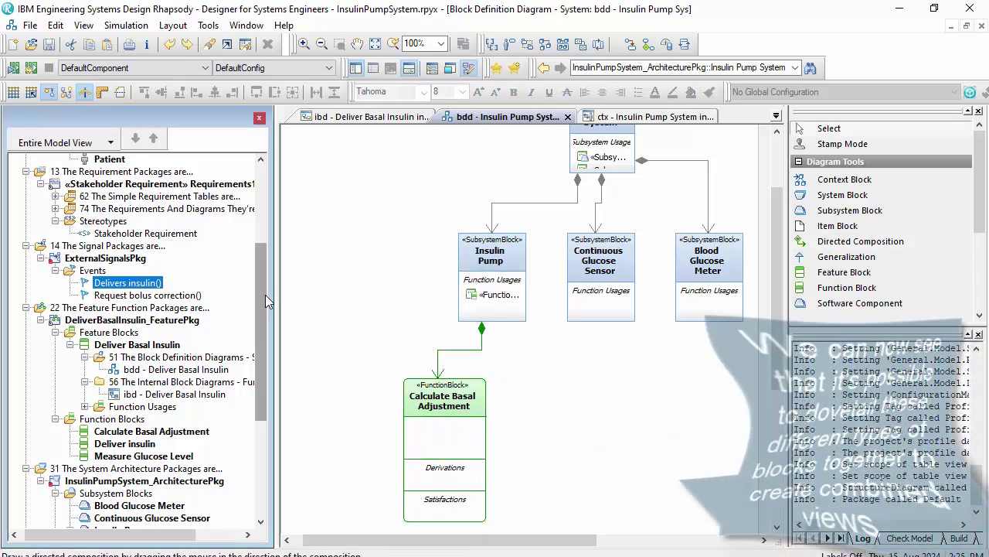
drag(262, 302, 263, 321)
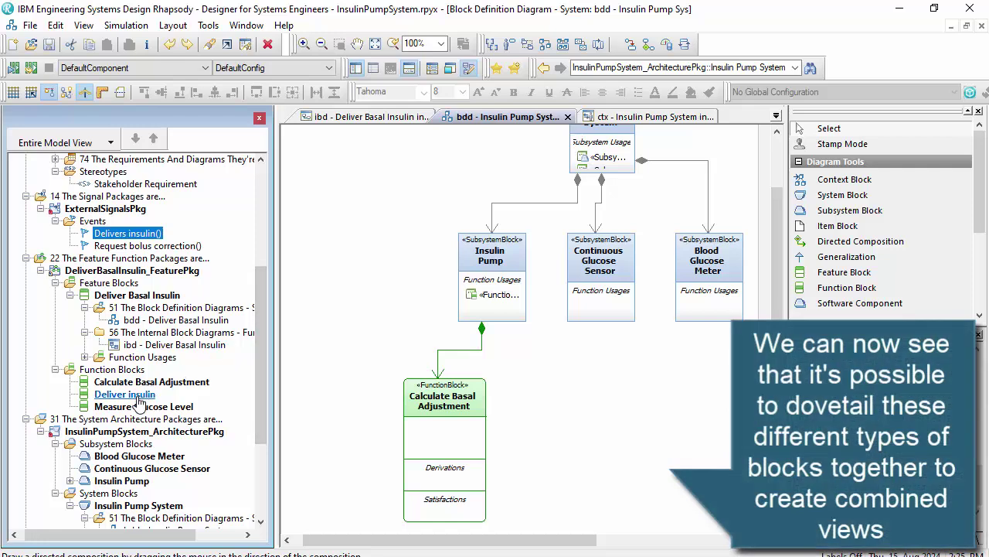
drag(139, 402, 560, 440)
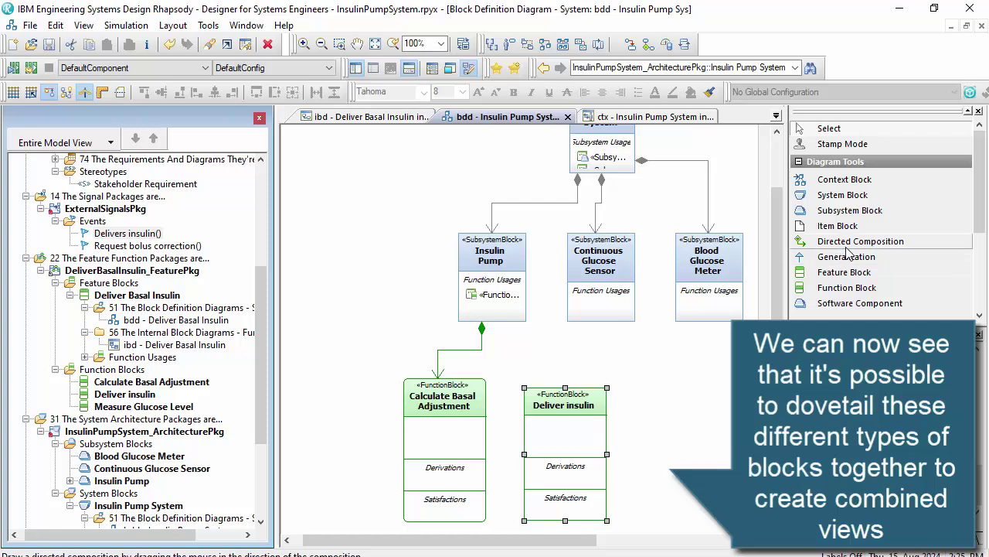
mouse_move(507, 313)
mouse_down()
mouse_move(563, 410)
mouse_move(584, 416)
mouse_up()
Place the existing Measure Glucose Level function block on the diagram and add a directed composition from Continuous Glucose Sensor to it.
click(683, 431)
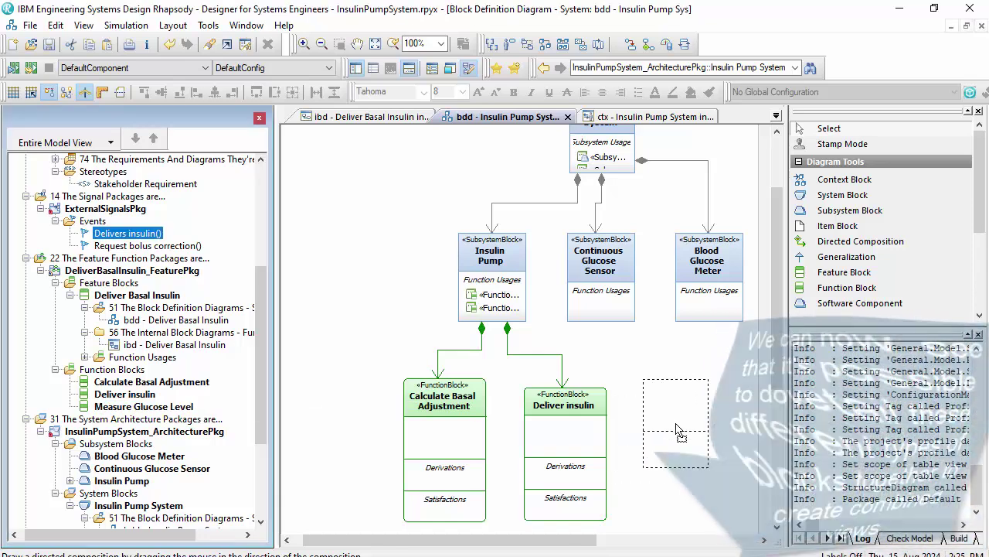
drag(683, 431, 683, 431)
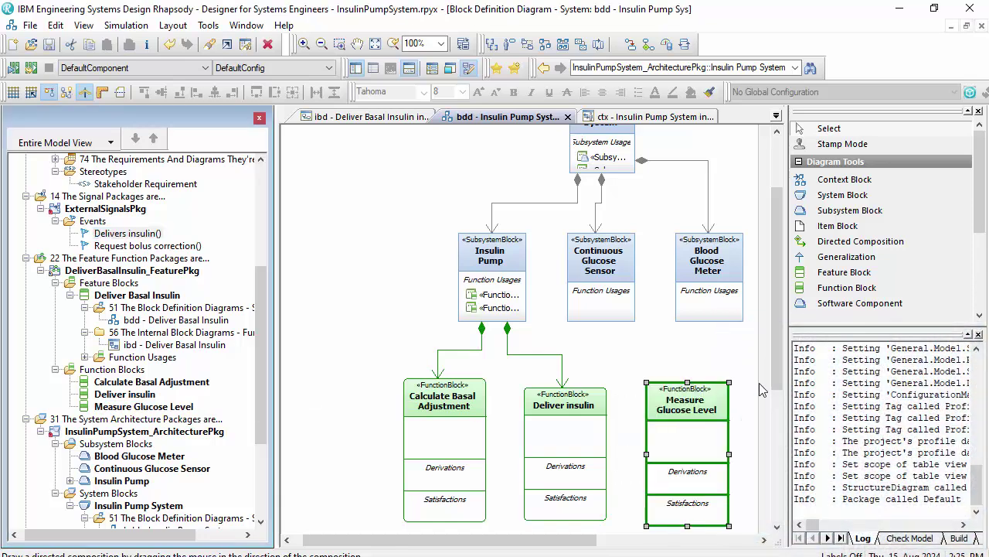
click(841, 242)
click(610, 299)
click(683, 402)
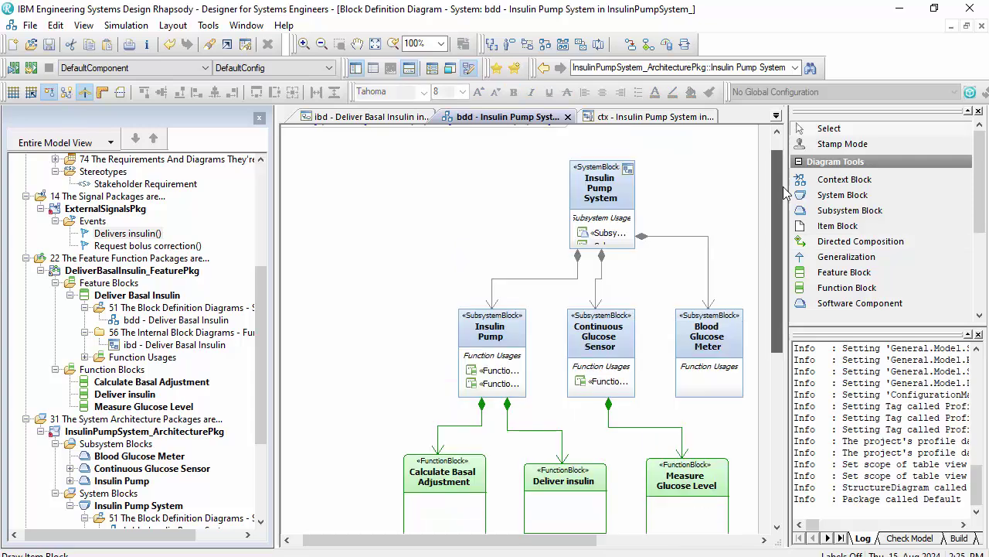
Open the Insulin Pump System's internal block diagram and populate it with all subsystem, feature and function usages of the system block.
drag(778, 229, 779, 191)
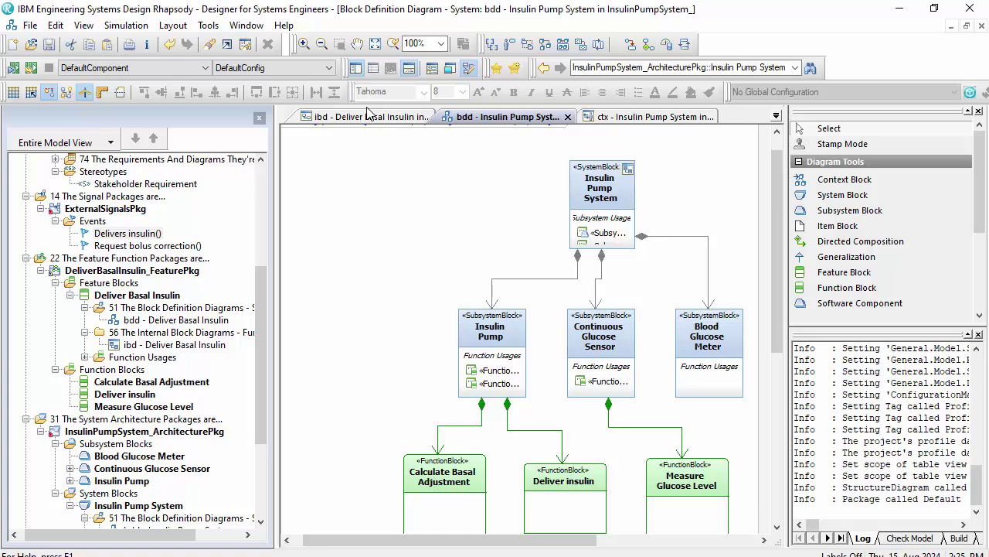
click(627, 169)
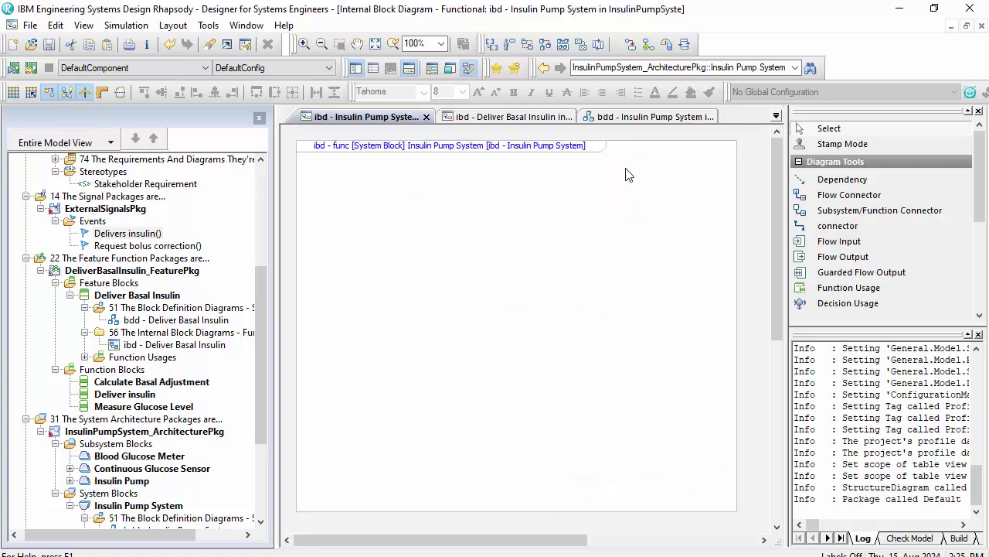
right_click(336, 181)
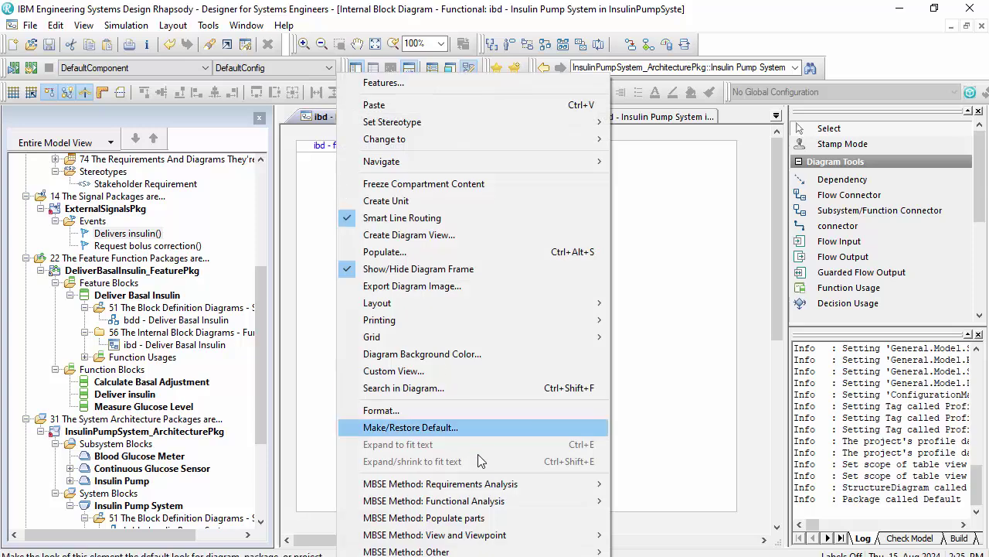
click(531, 518)
click(309, 211)
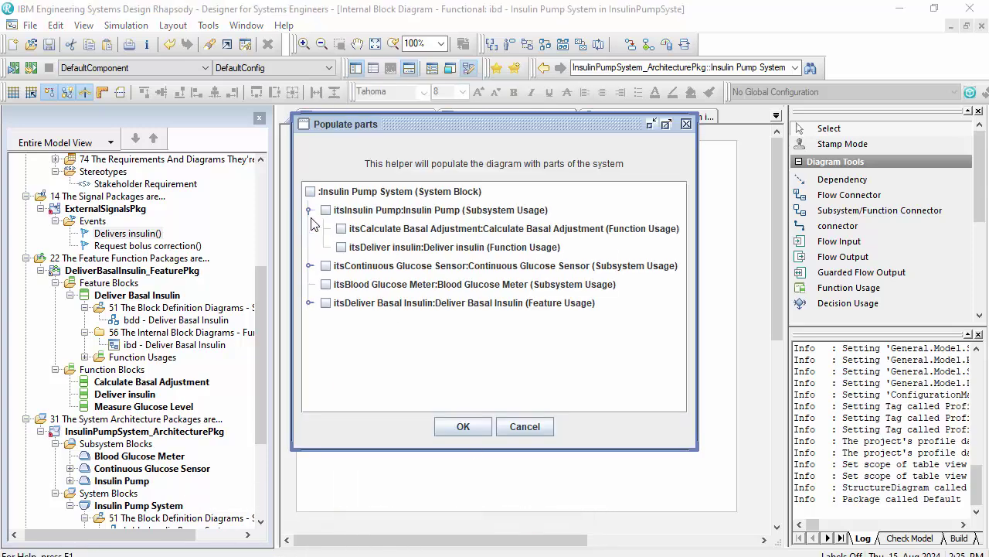
click(309, 266)
click(309, 322)
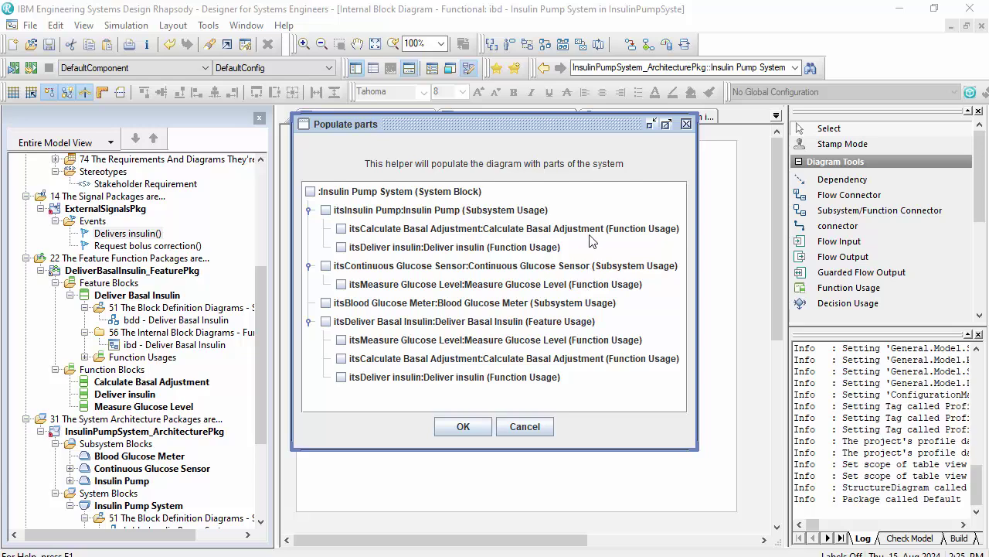
click(309, 210)
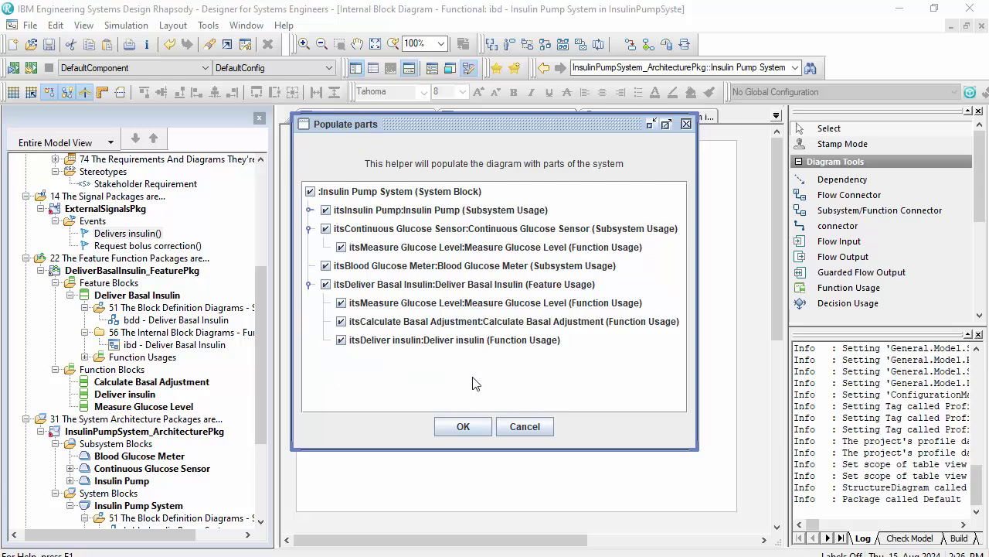
click(463, 426)
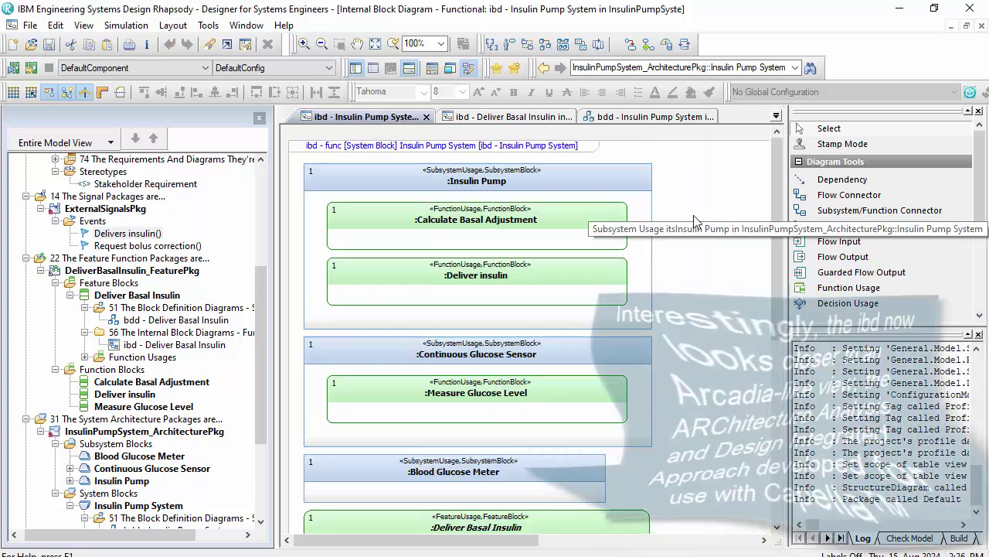
Narrow all the usages together, then move Continuous Glucose Sensor to the right of Insulin Pump and Blood Glucose Meter slightly up.
key(ctrl+a)
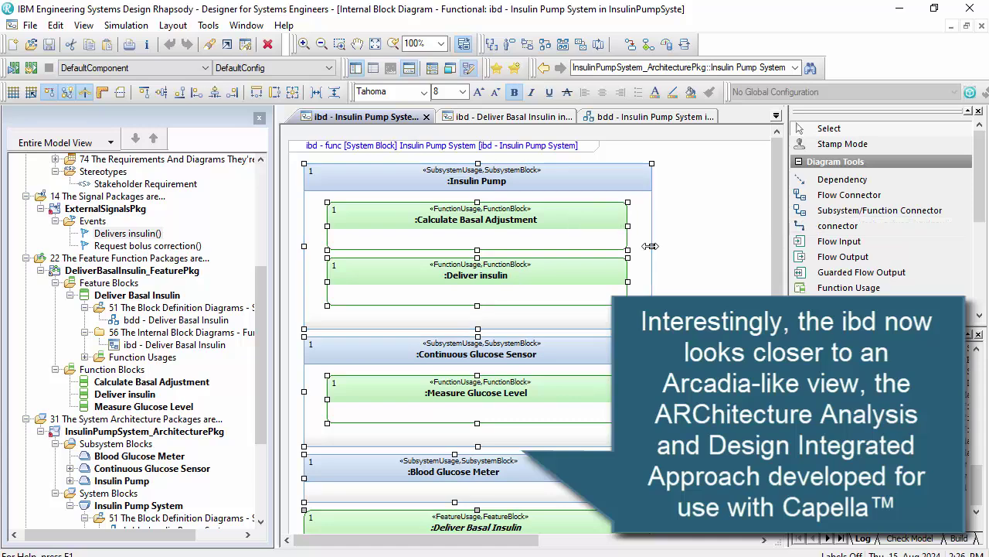
drag(651, 246, 541, 242)
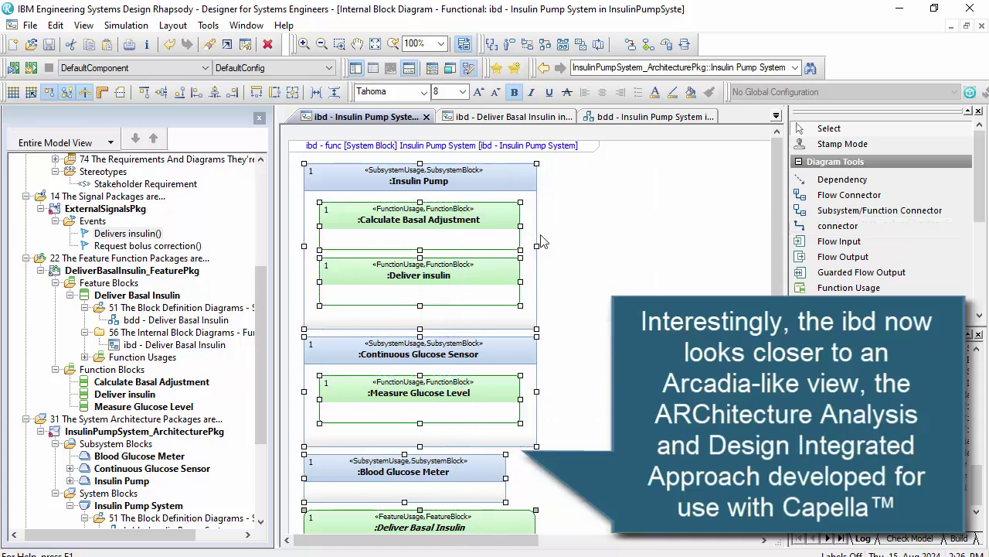
click(420, 361)
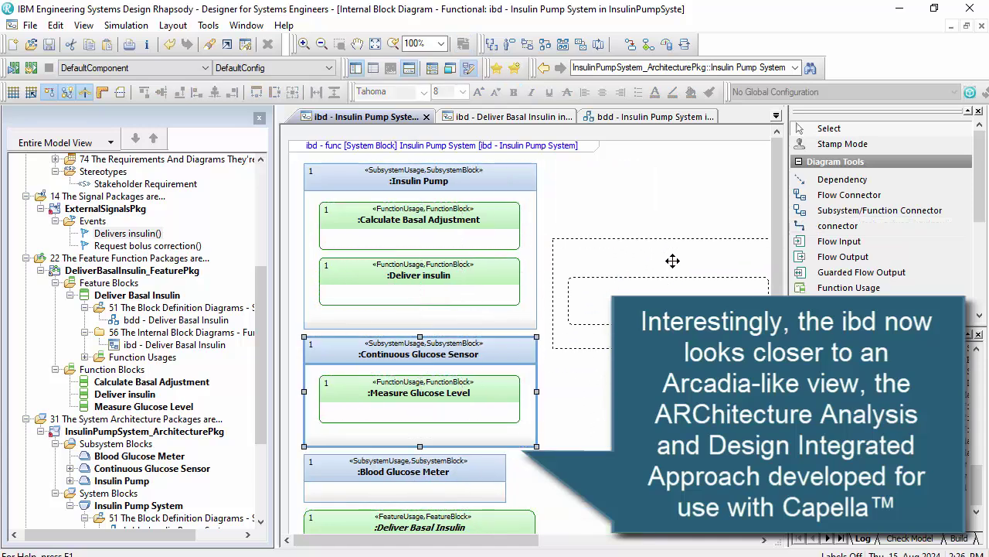
drag(672, 260, 695, 249)
drag(474, 472, 490, 397)
Remove the Deliver Basal Insulin feature usage from the diagram and raise Continuous Glucose Sensor level with Insulin Pump.
click(460, 514)
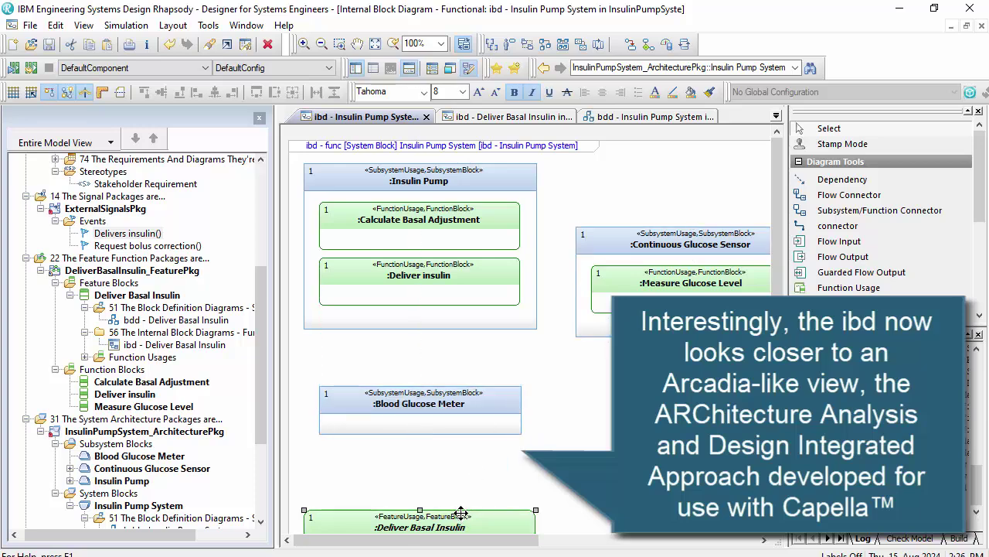
key(Delete)
click(664, 235)
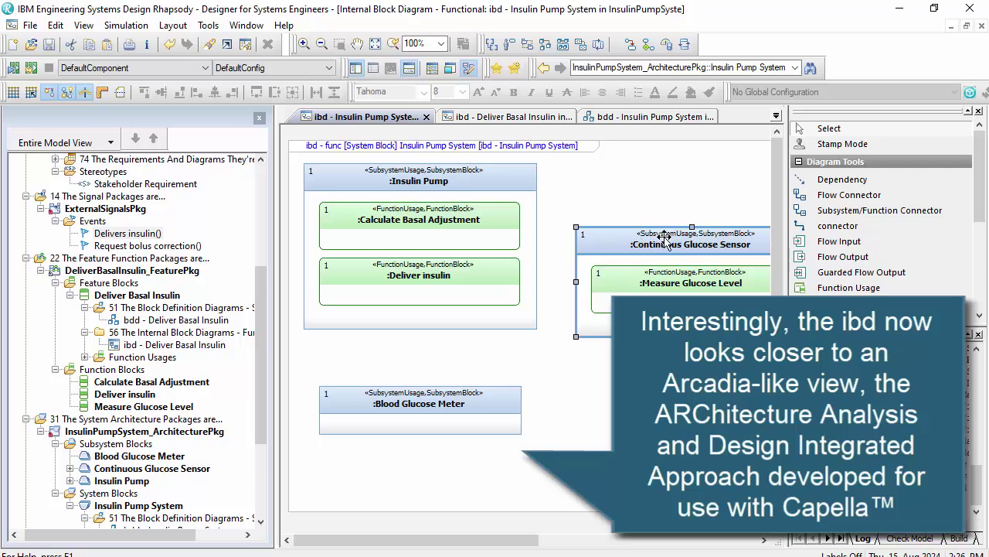
drag(705, 186, 705, 187)
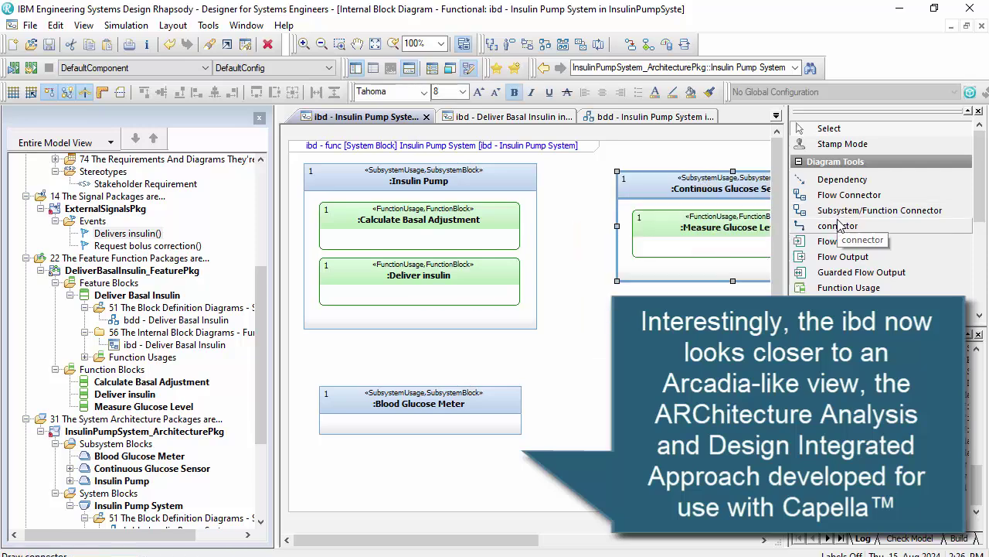
Draw a connector from the Insulin Pump subsystem usage to the Continuous Glucose Sensor subsystem usage.
click(840, 225)
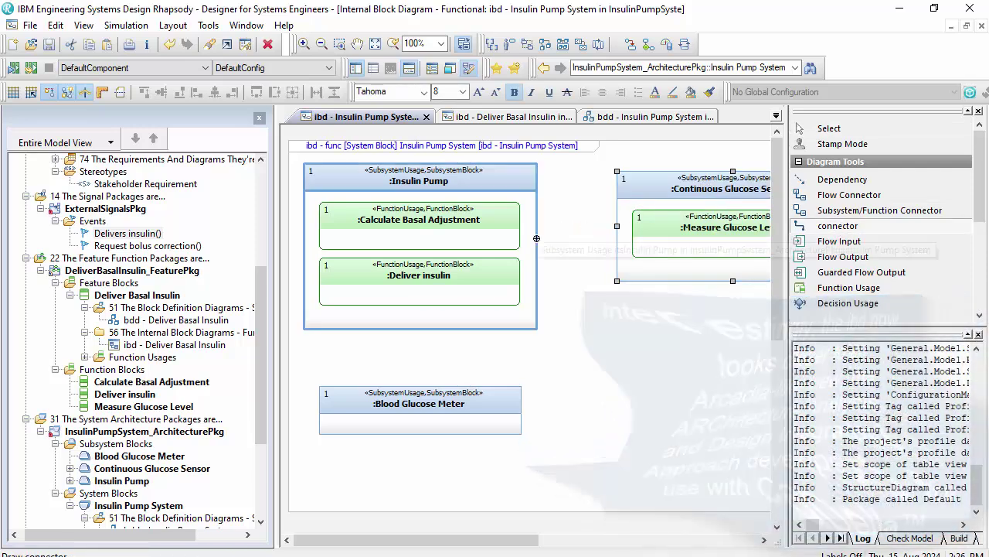
click(545, 240)
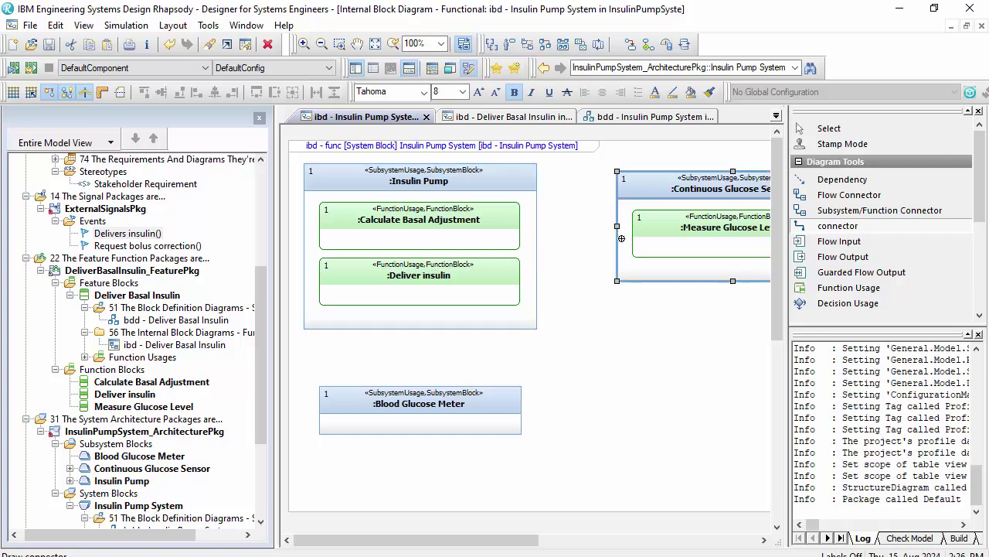
click(621, 238)
Place Continuous Glucose Sensor directly below Insulin Pump and move Blood Glucose Meter to the sensor's lower right.
drag(673, 263, 669, 348)
click(661, 416)
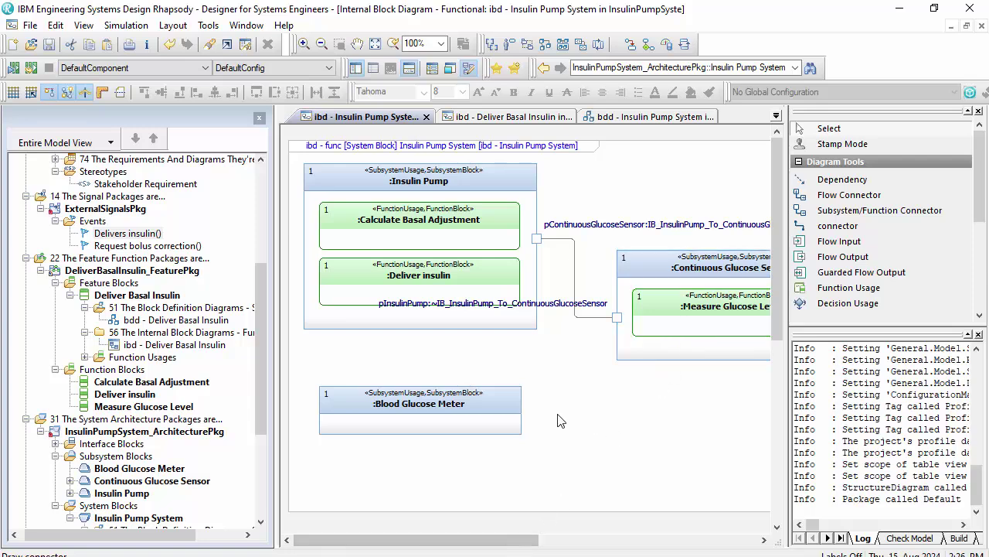
click(481, 393)
drag(480, 393, 698, 470)
click(701, 263)
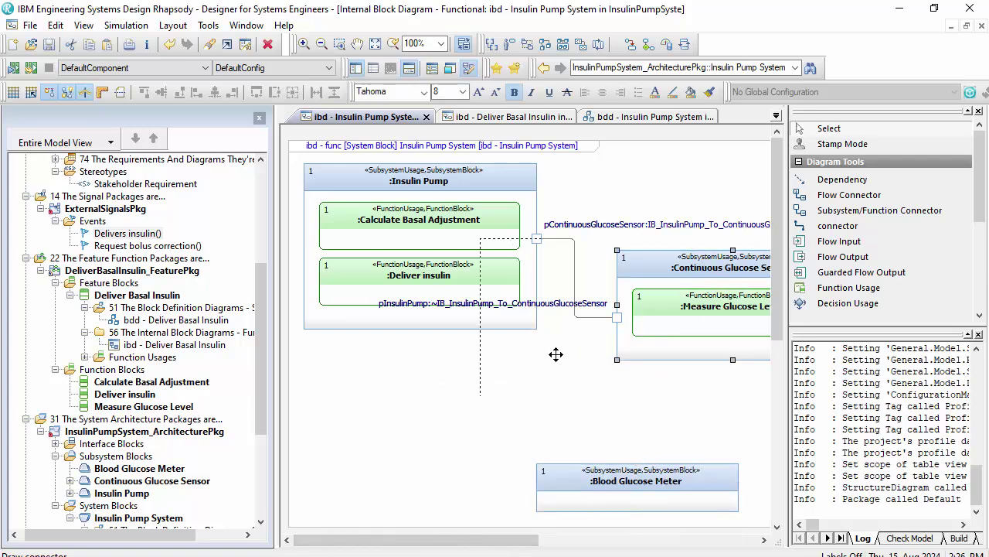
drag(475, 378, 397, 411)
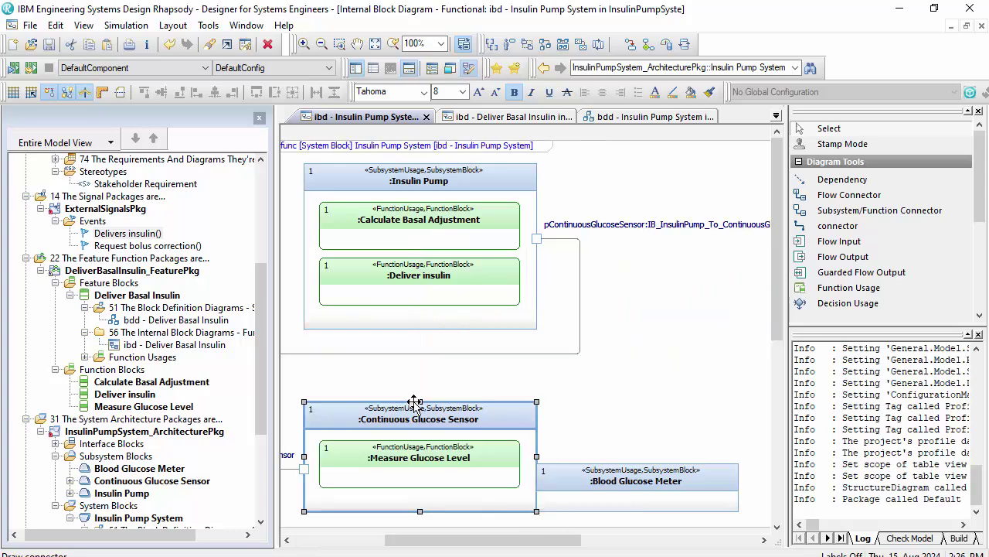
Move Insulin Pump's port to the block's lower edge and shift Blood Glucose Meter farther down and right, clear of Continuous Glucose Sensor.
click(536, 239)
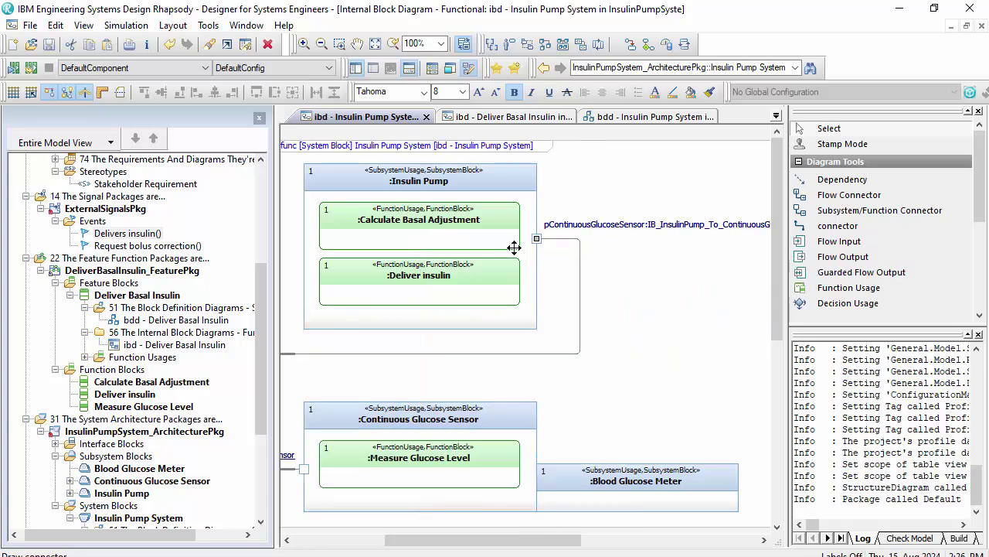
drag(445, 321, 445, 325)
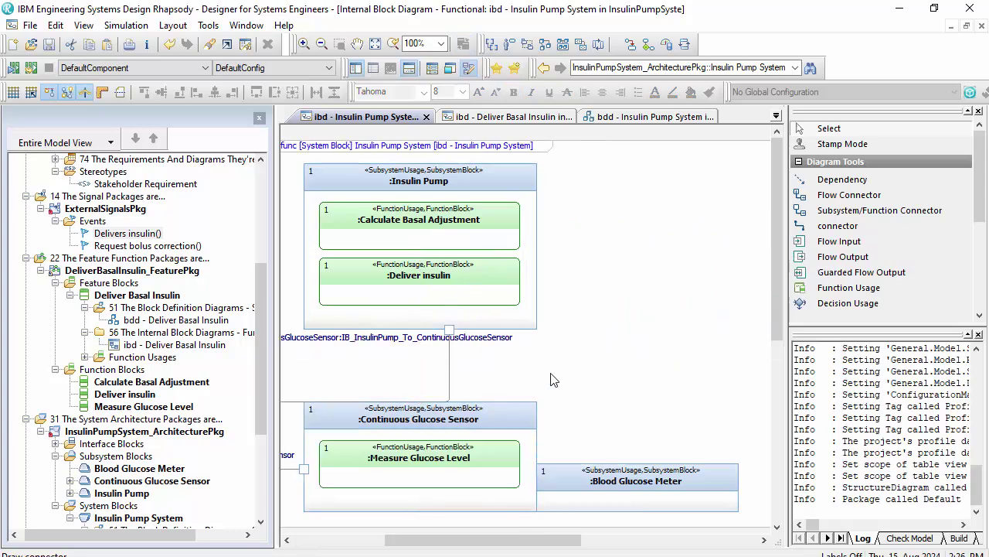
drag(585, 468, 663, 513)
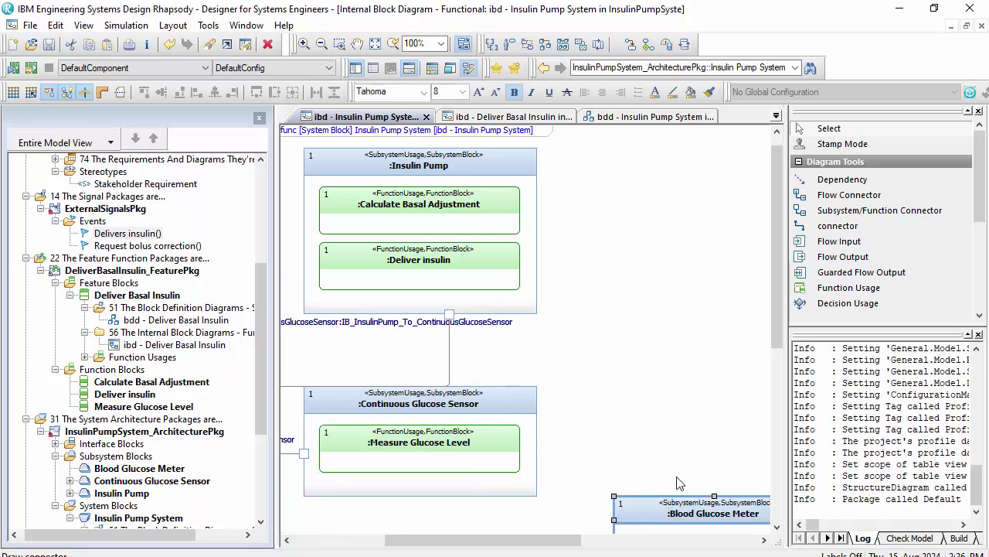
Reposition Continuous Glucose Sensor's port on its right edge and link it by Subsystem/Function Connector to a new flow output on Measure Glucose Level.
click(838, 225)
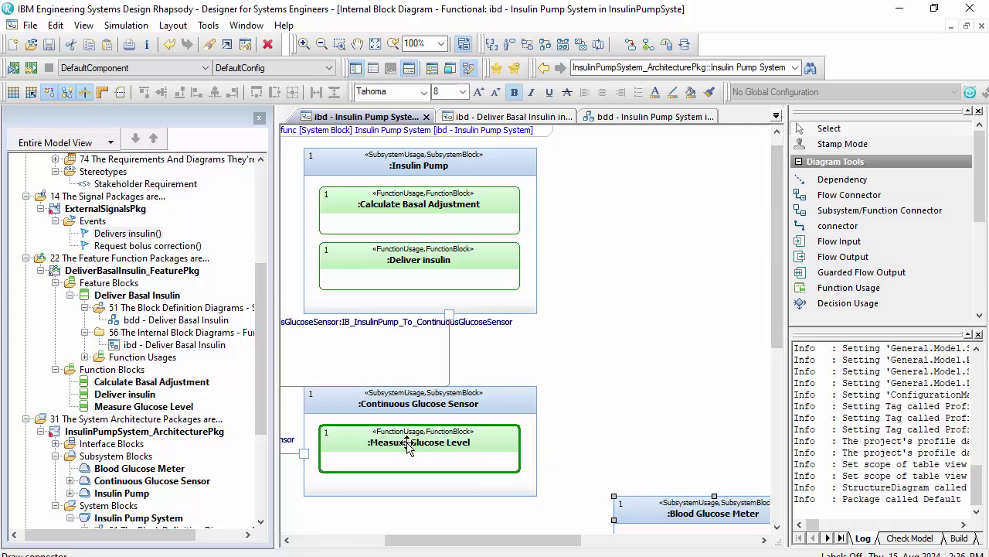
drag(302, 451, 519, 426)
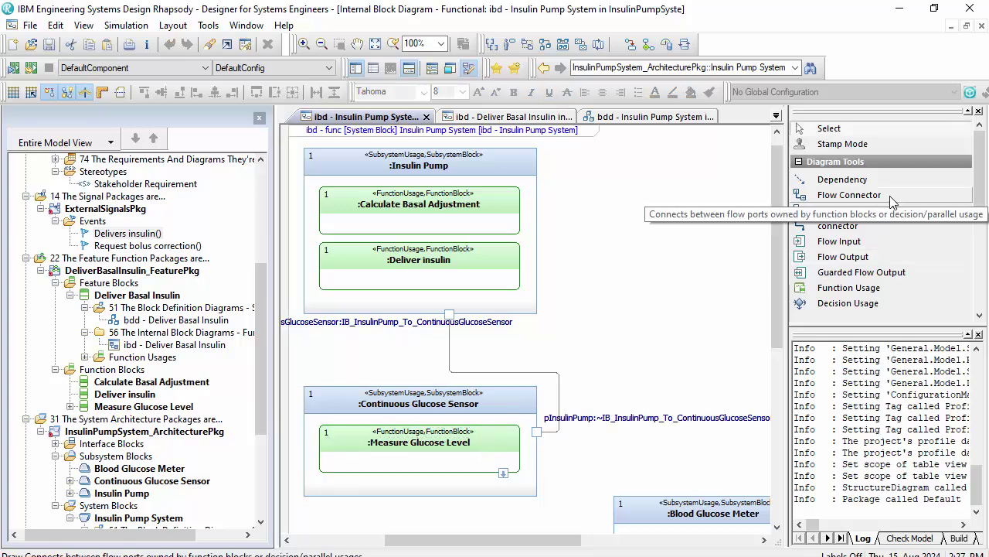
click(537, 433)
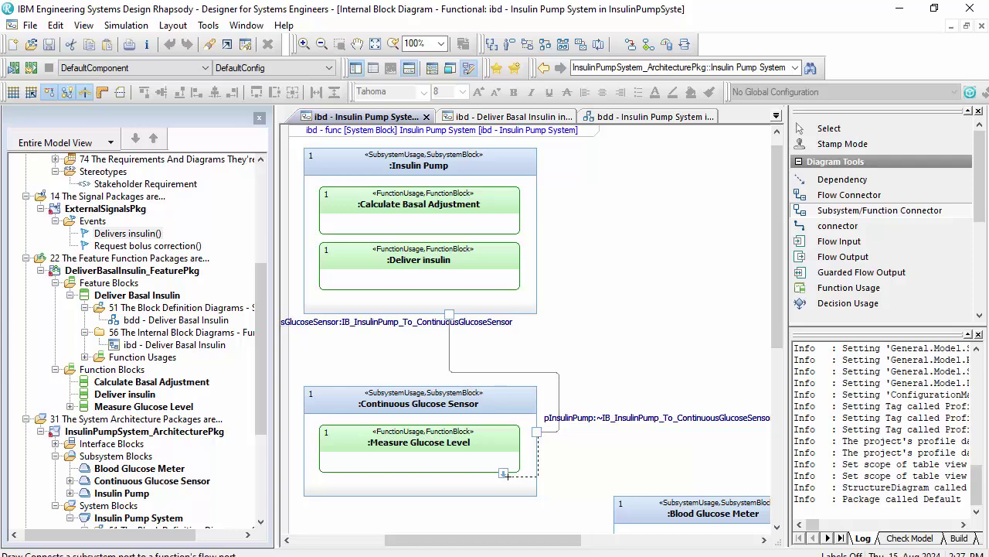
click(504, 474)
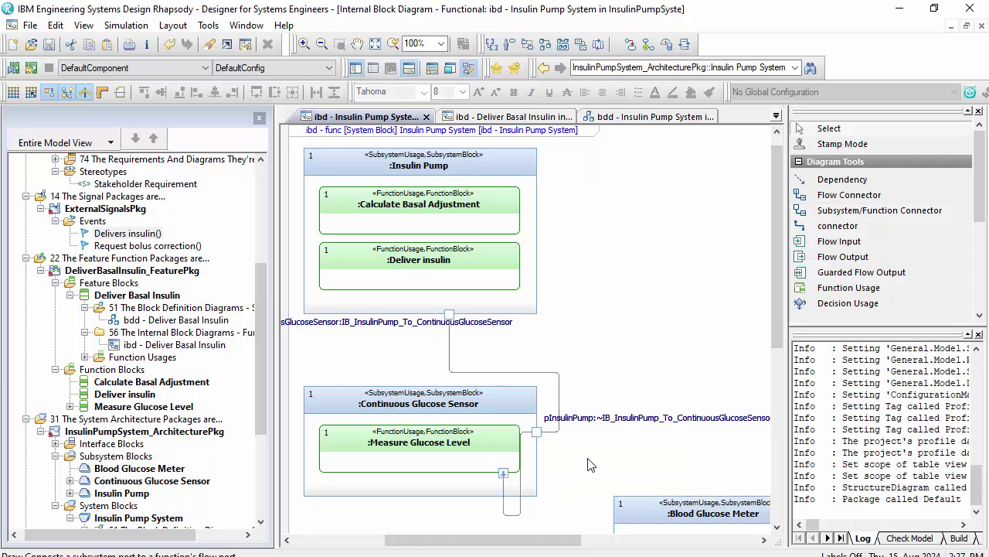
Swap the two function usages inside Insulin Pump so Deliver insulin sits above Calculate Basal Adjustment.
drag(448, 264, 456, 239)
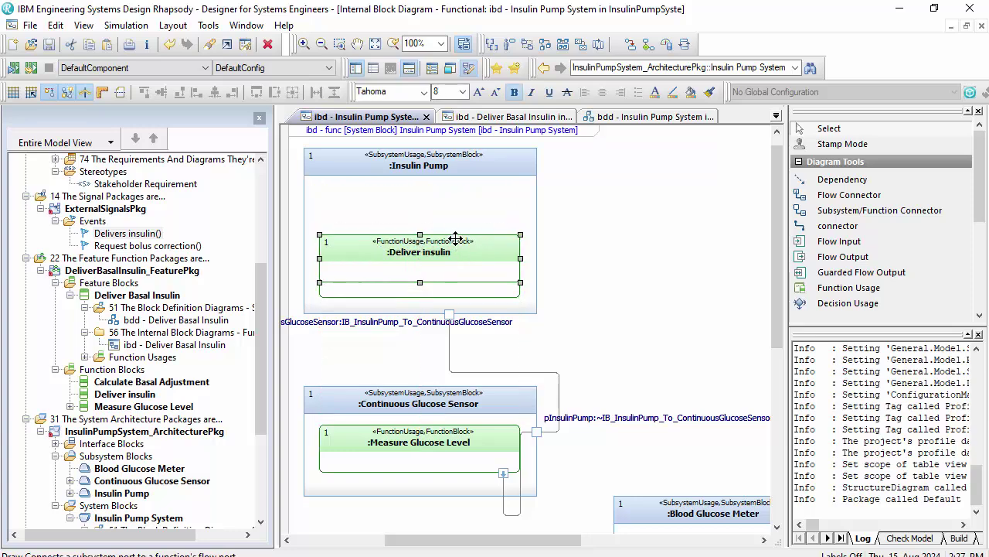
drag(459, 201, 459, 191)
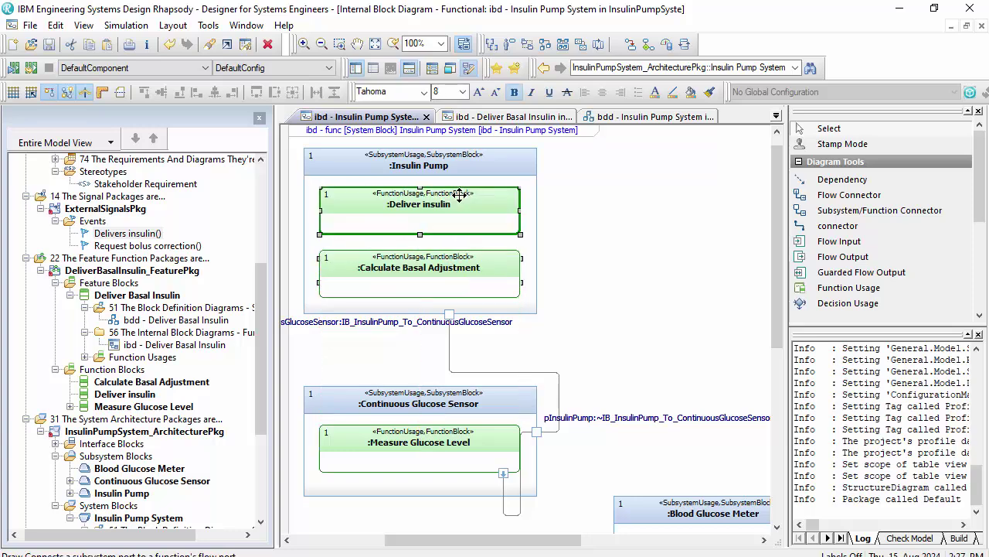
click(581, 236)
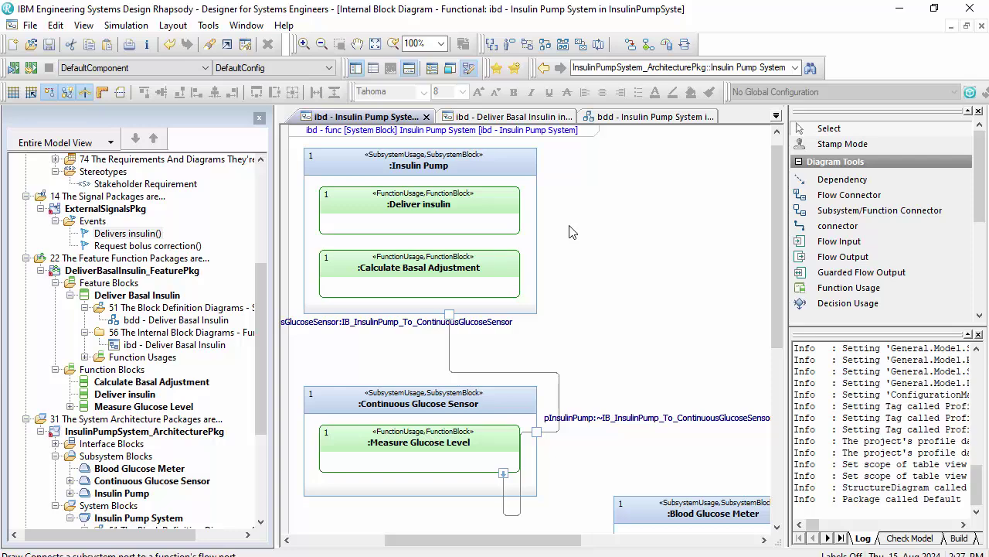
Add a flow input on Calculate Basal Adjustment's left edge and link Insulin Pump's port to it with a Subsystem/Function Connector.
click(877, 243)
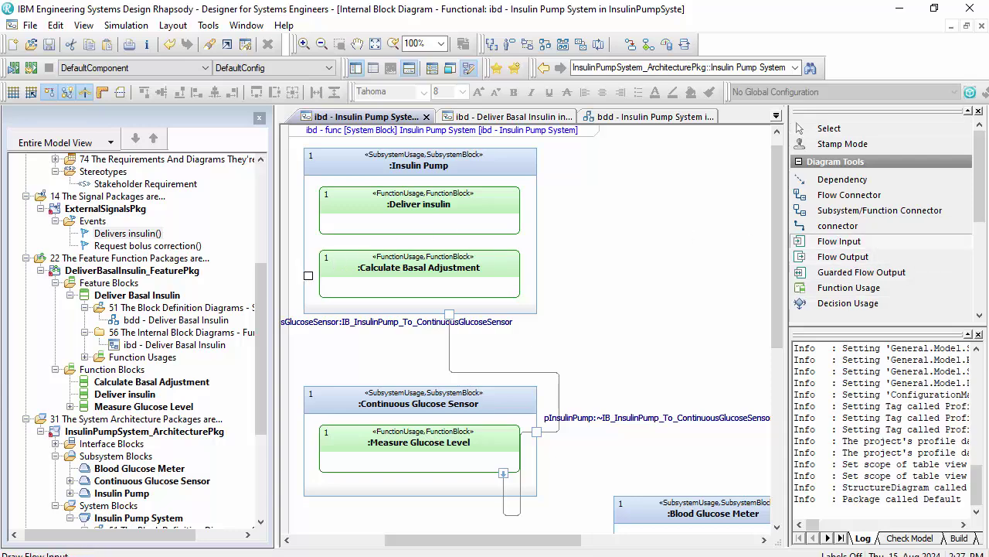
click(309, 275)
click(870, 199)
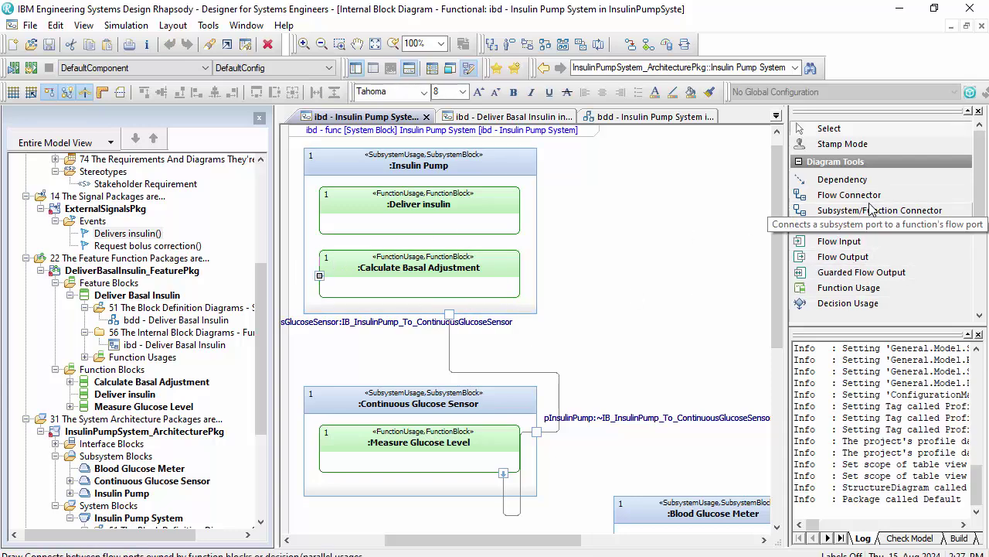
click(871, 208)
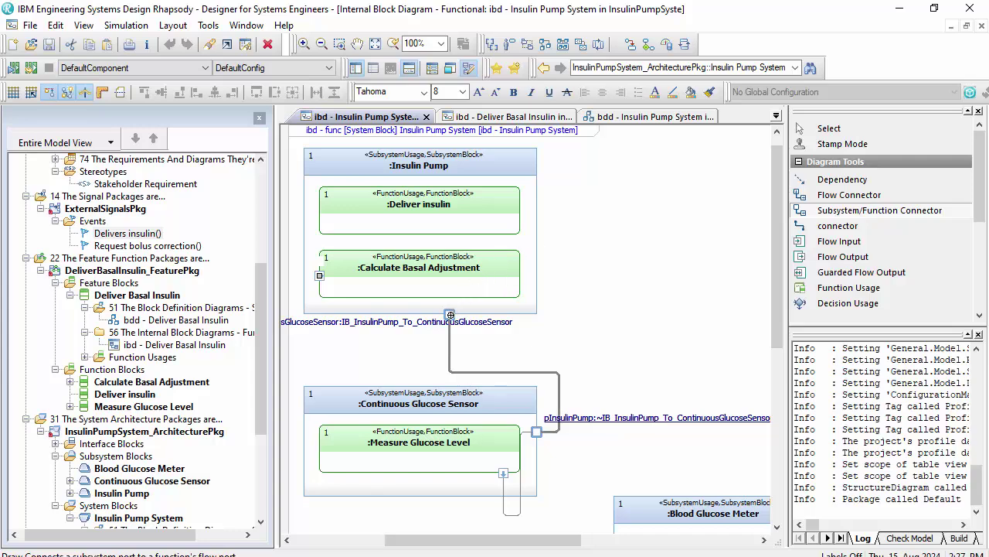
click(327, 274)
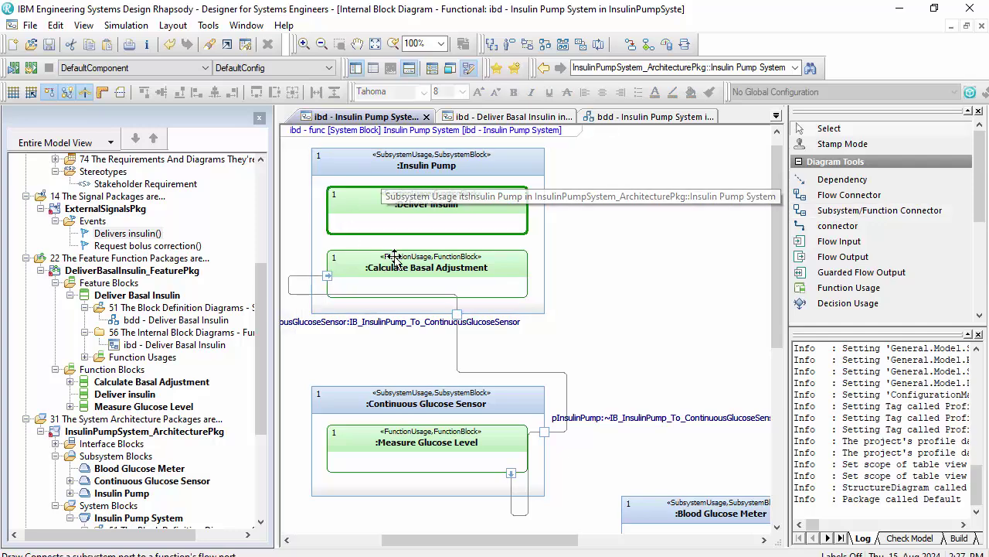
Tidy the connector routing by moving Measure Glucose Level's flow output to its right edge and Insulin Pump's port to its left edge.
drag(514, 479, 514, 487)
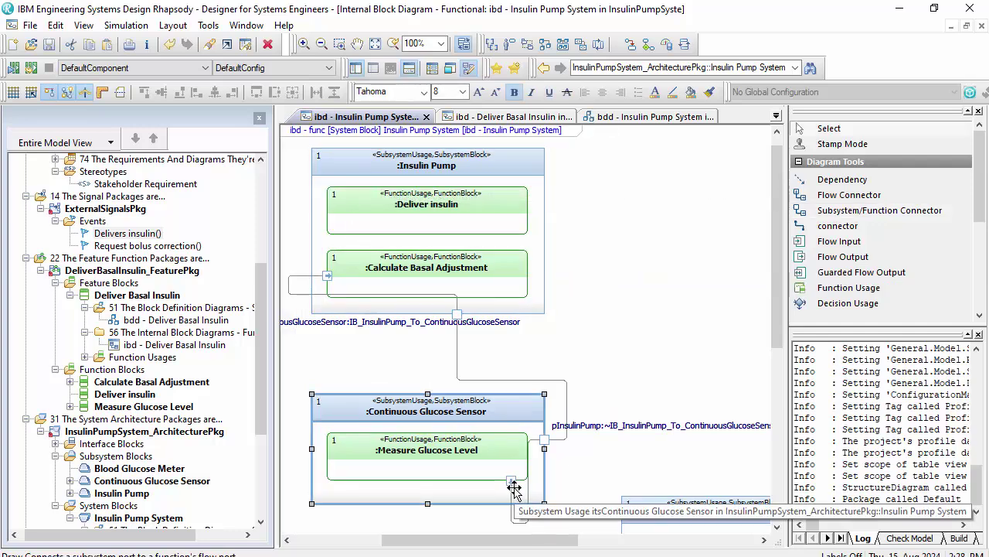
click(513, 483)
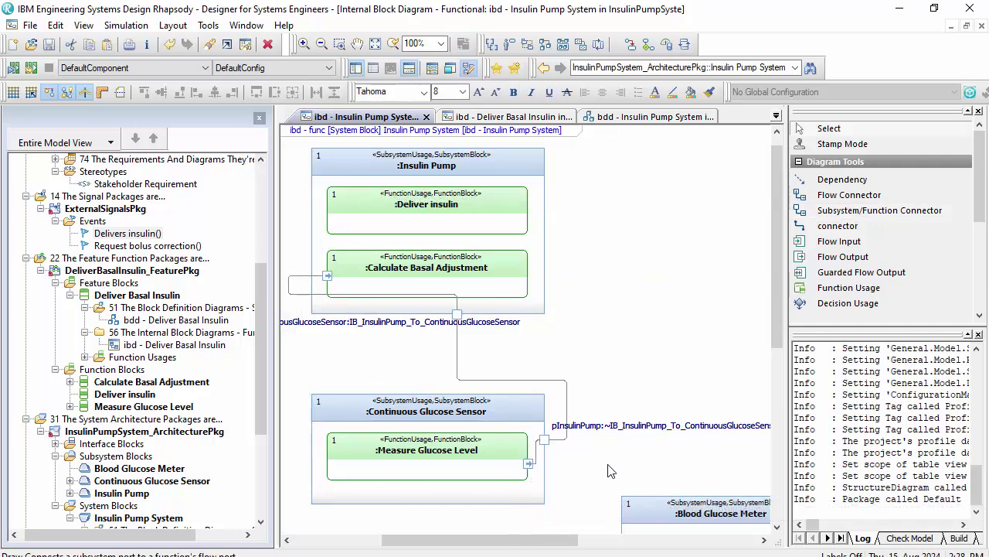
click(457, 319)
drag(453, 313, 342, 295)
click(475, 338)
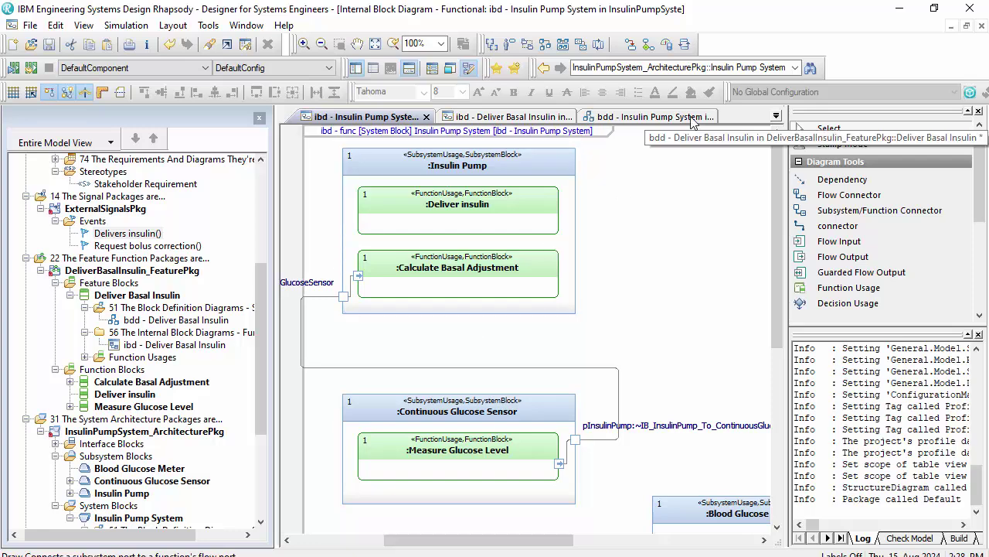
Open the Deliver Basal Insulin internal block diagram and populate it with the feature's Measure Glucose Level, Calculate Basal Adjustment and Deliver insulin usages.
click(521, 117)
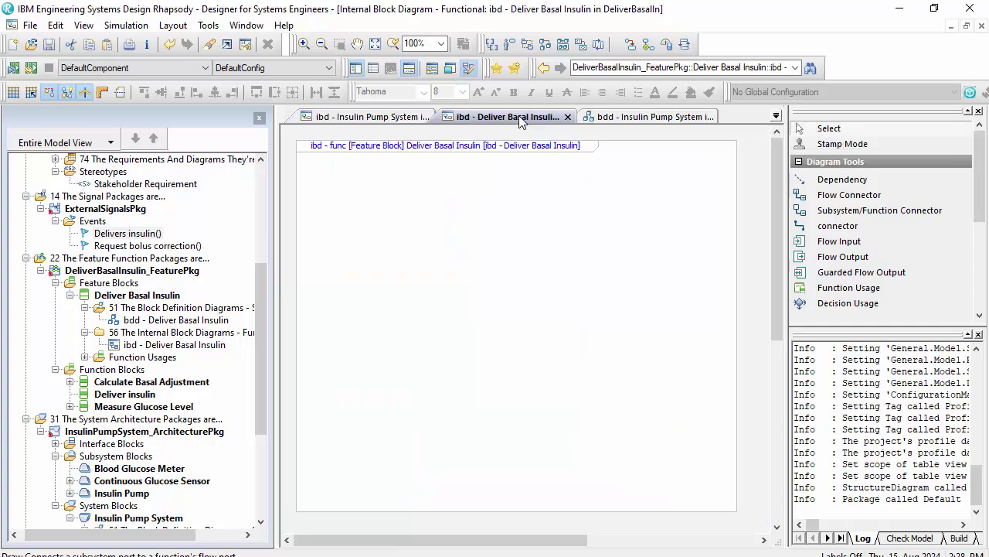
right_click(355, 189)
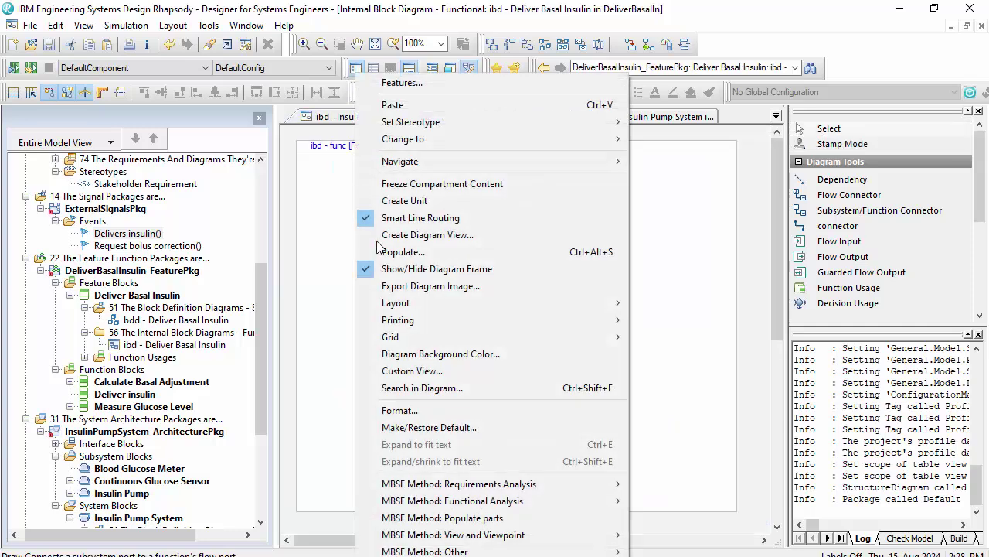
mouse_move(533, 484)
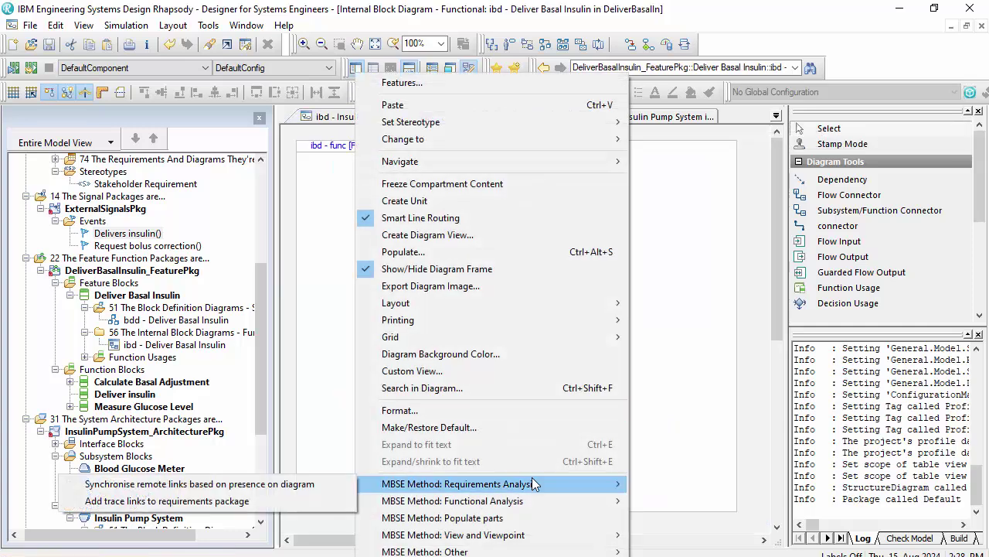
click(520, 514)
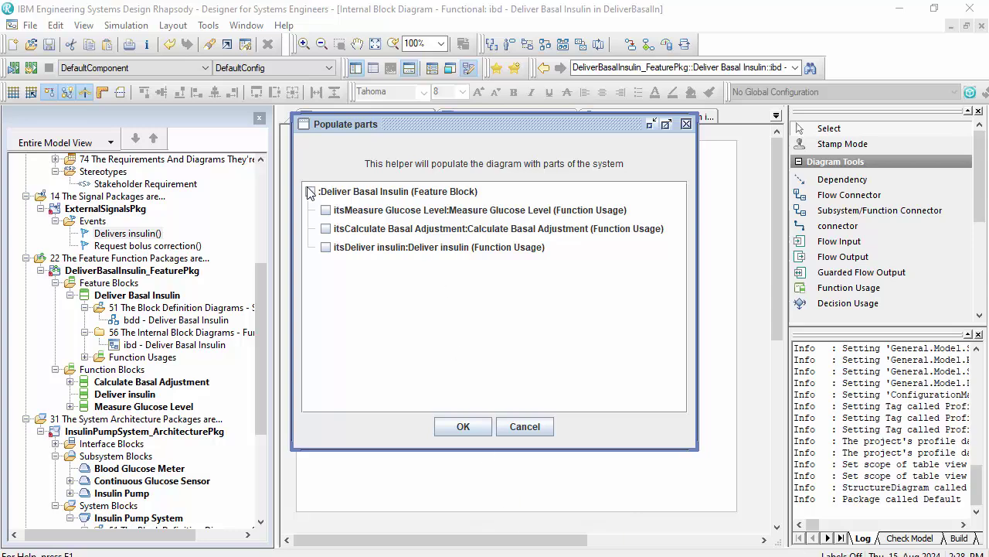
click(462, 427)
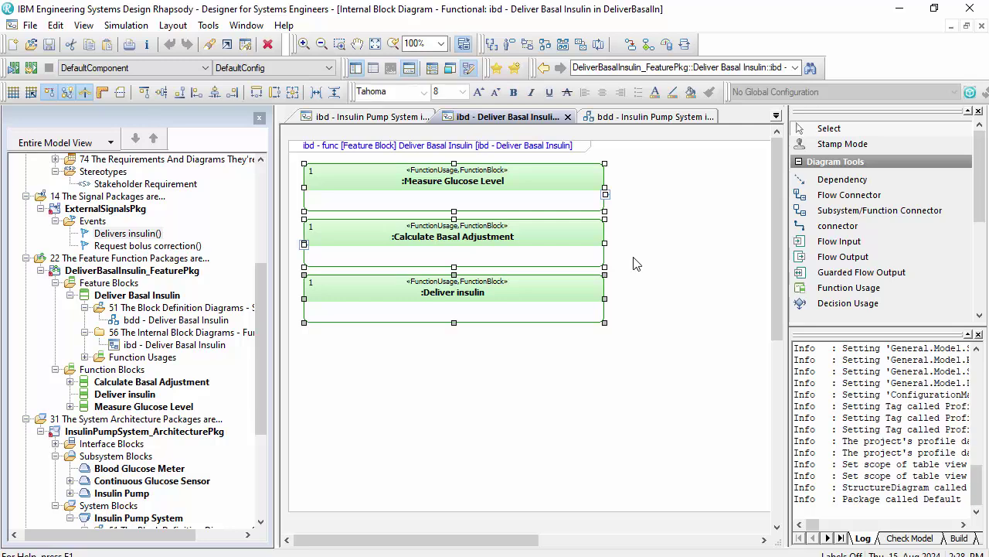
Narrow the three function usages together and move Calculate Basal Adjustment to the right of Measure Glucose Level, slightly lower.
drag(605, 299, 469, 301)
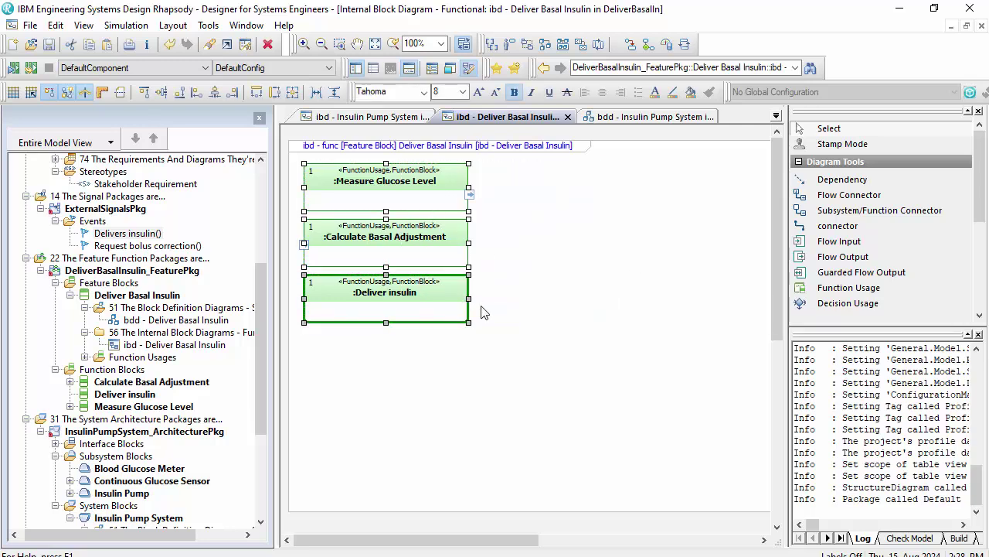
click(480, 312)
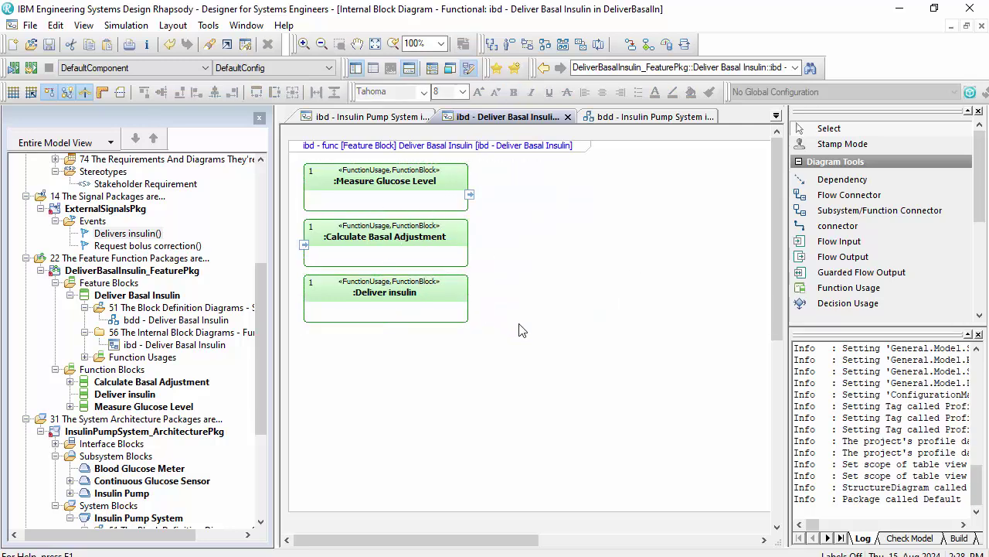
double_click(410, 222)
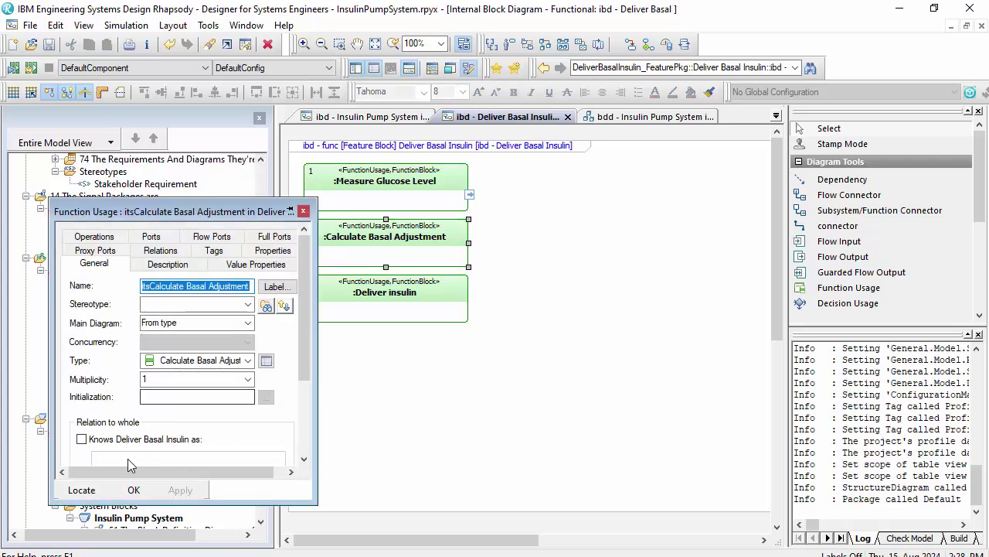
click(134, 490)
drag(402, 245, 606, 220)
Draw a Flow Connector from Measure Glucose Level's flow output to Calculate Basal Adjustment's flow input.
click(804, 194)
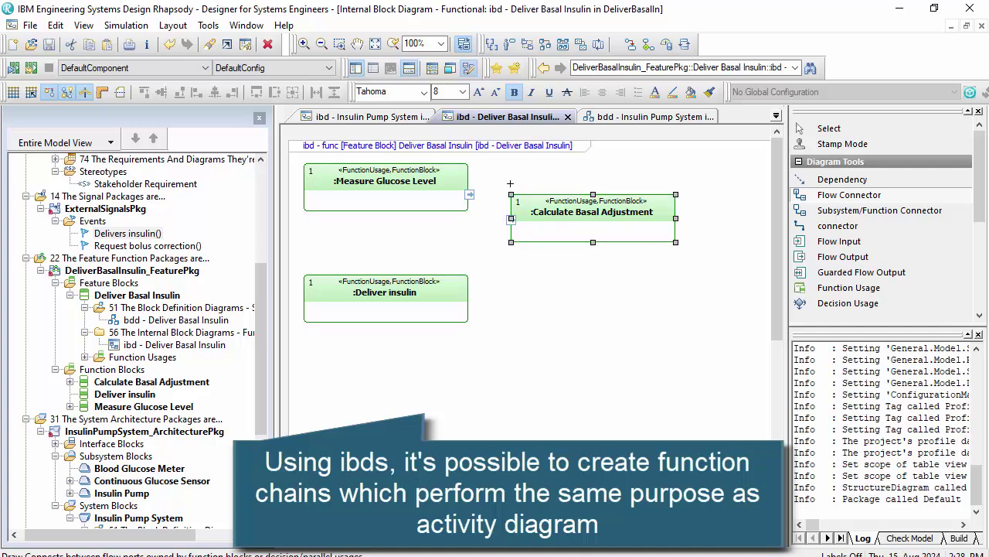
click(469, 195)
click(510, 218)
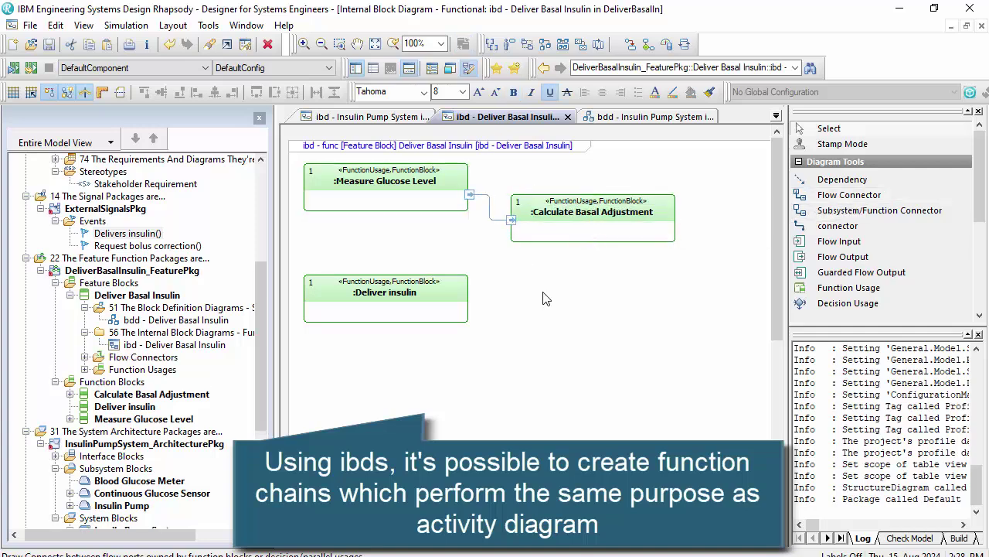
Move Deliver insulin to the lower right of Calculate Basal Adjustment and draw a Flow Connector from Calculate Basal Adjustment to it.
drag(401, 290, 613, 309)
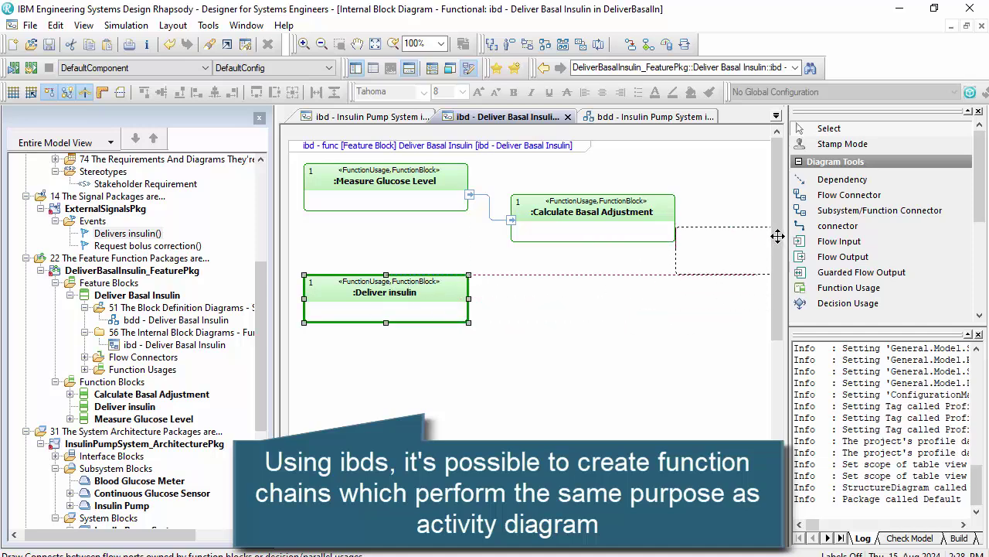
drag(781, 244, 770, 242)
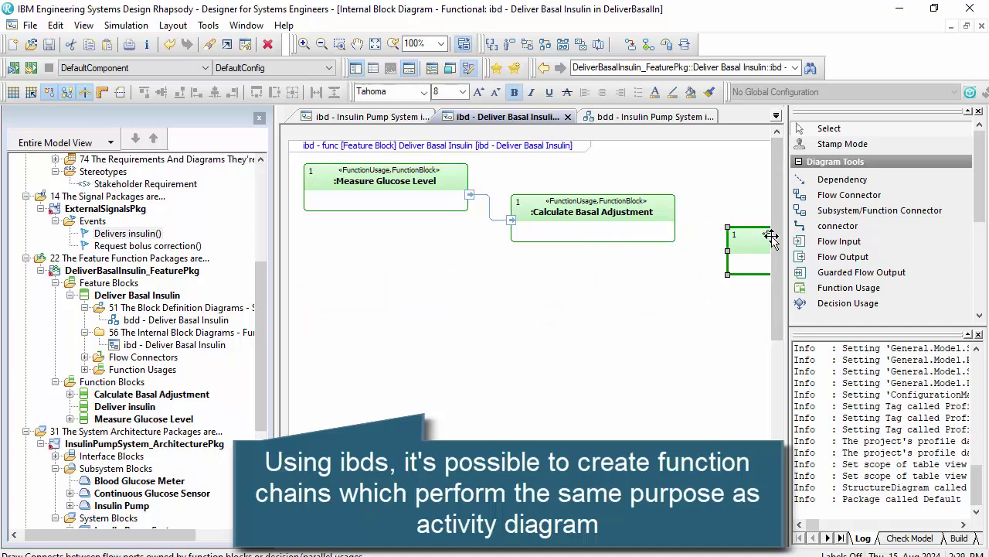
click(850, 195)
click(672, 217)
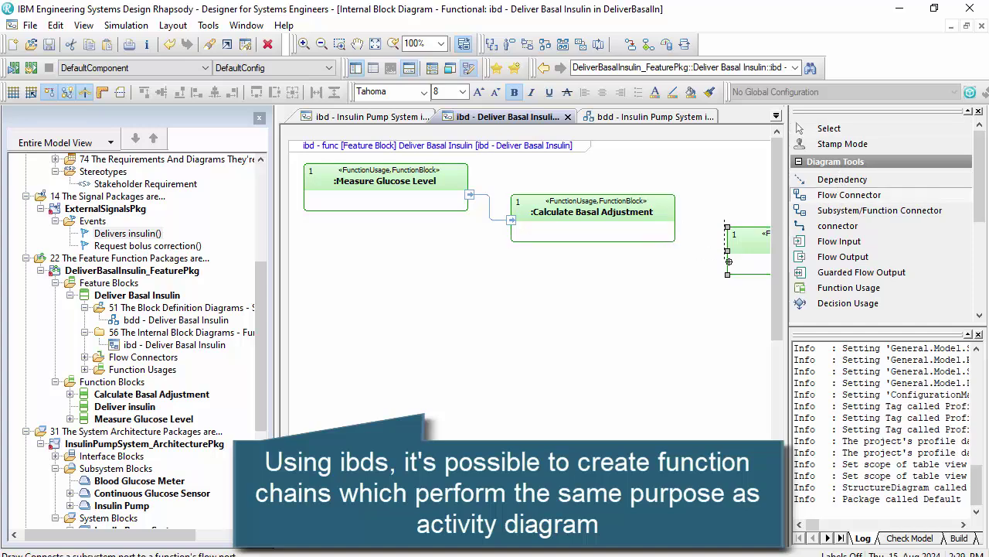
click(728, 261)
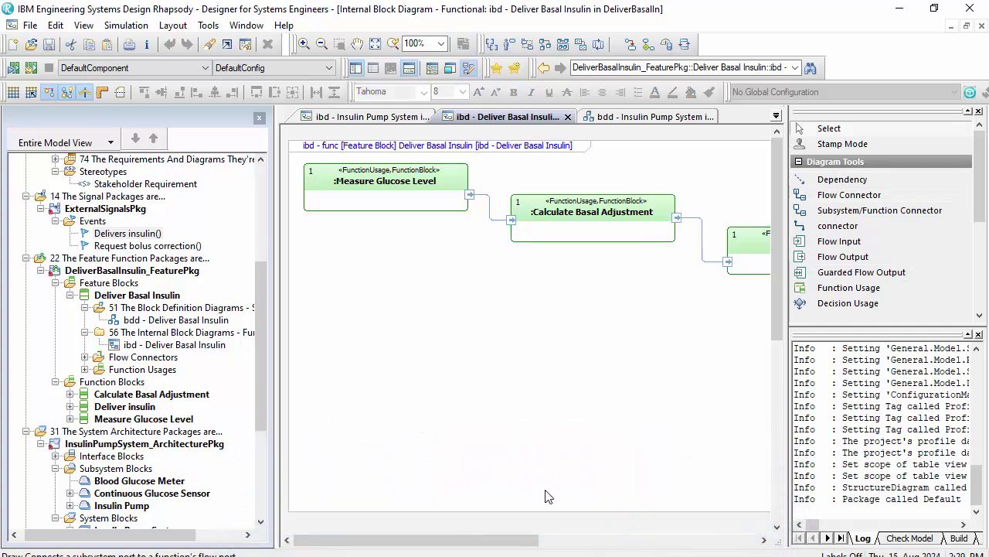
drag(508, 539, 603, 541)
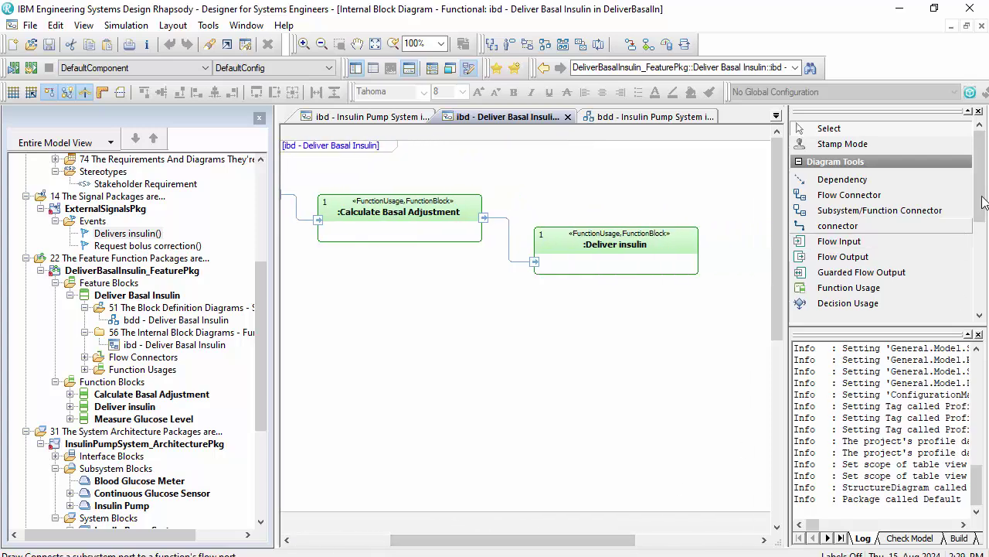
Place a Decision Usage below the Calculate Basal Adjustment function and a Parallel Gateway Usage beneath the decision.
scroll(854, 294, down, 2)
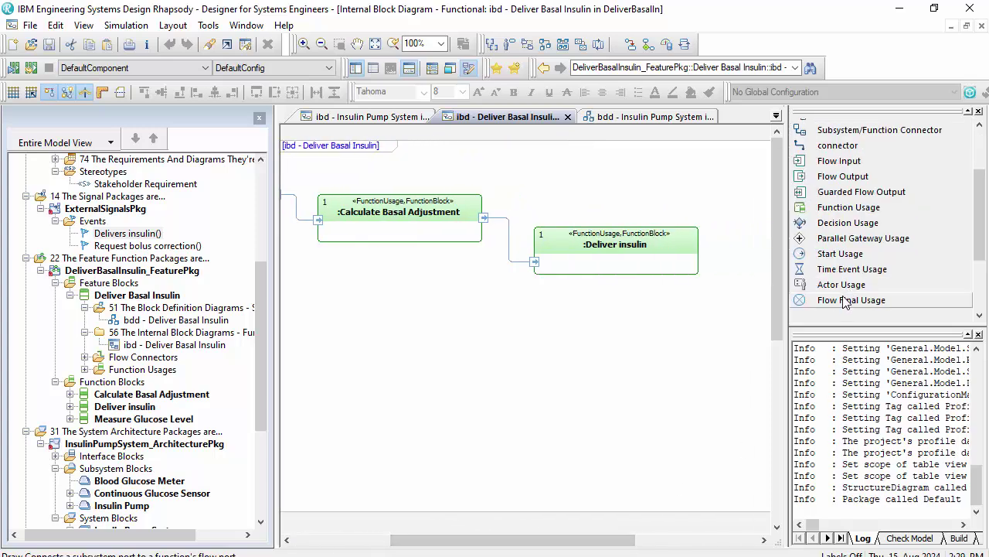
click(836, 230)
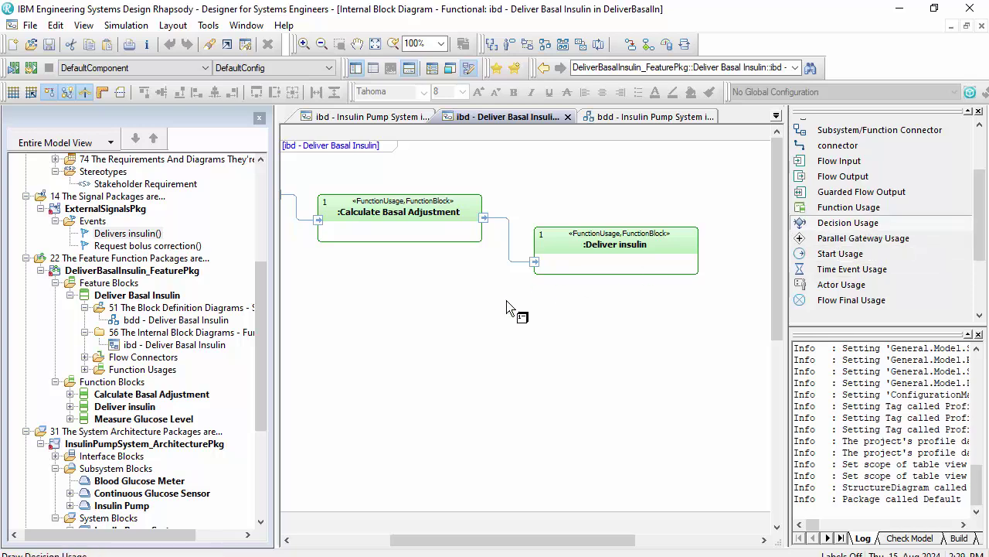
click(456, 317)
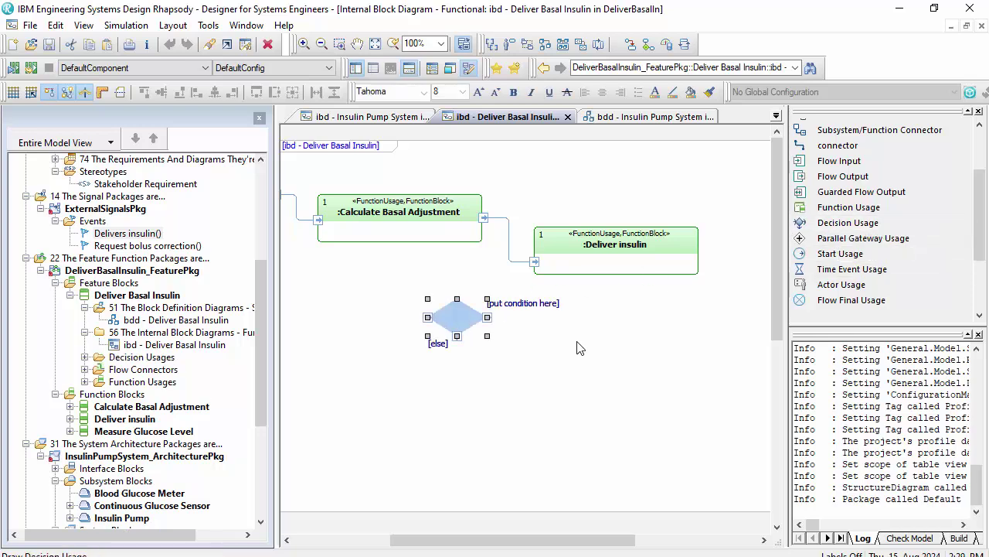
click(505, 371)
click(588, 384)
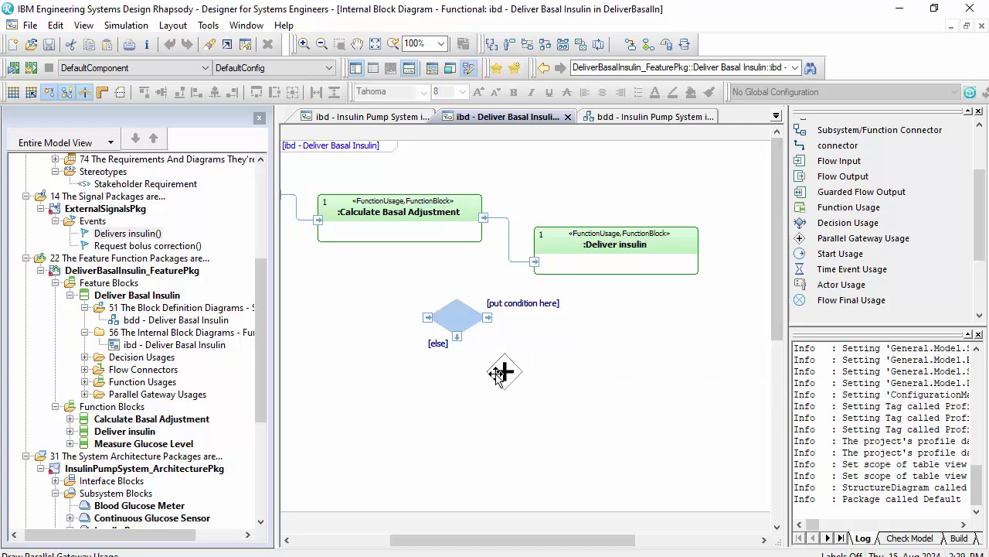
drag(505, 371, 468, 391)
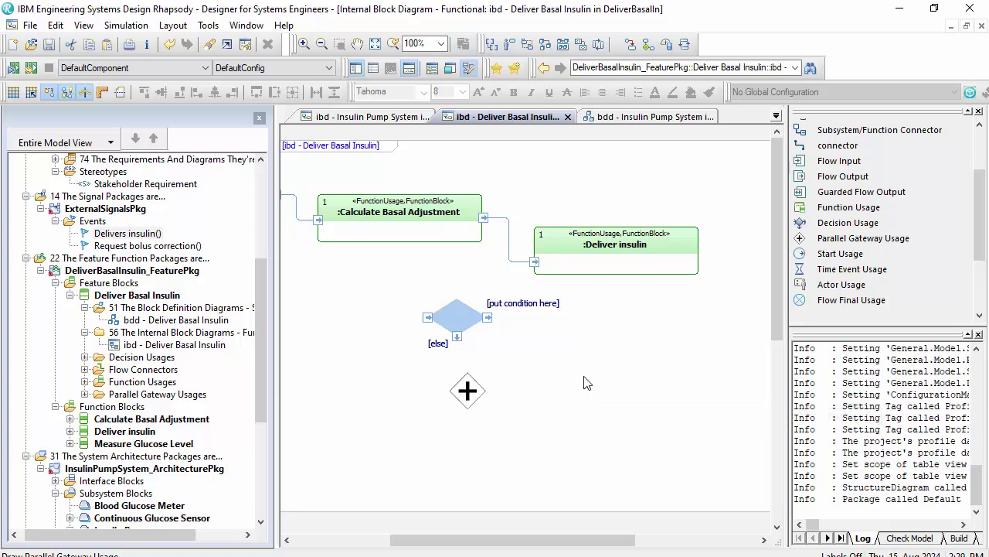
Narrow the Measure Glucose Level usage from its left side and place a Start Usage in the space left of it.
drag(541, 541, 399, 545)
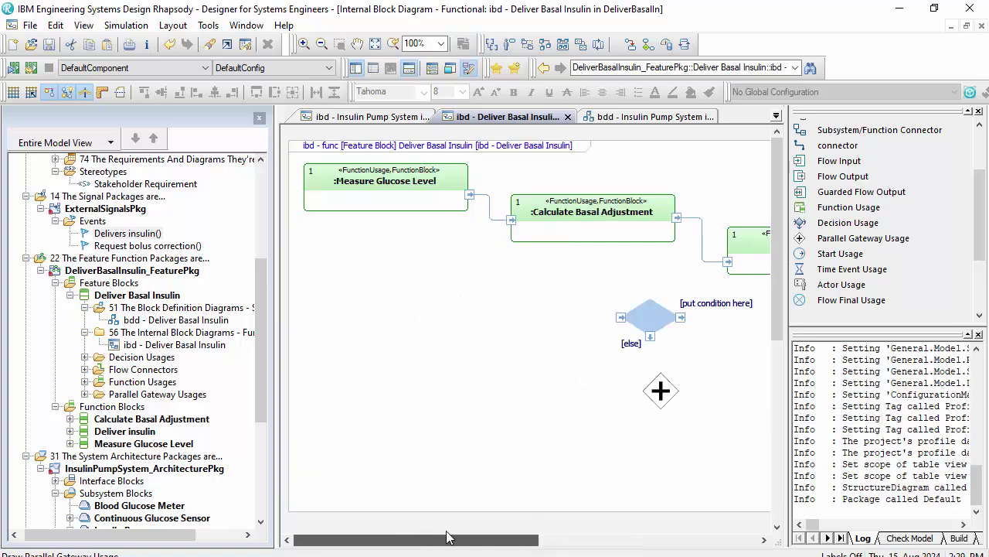
click(368, 201)
click(367, 201)
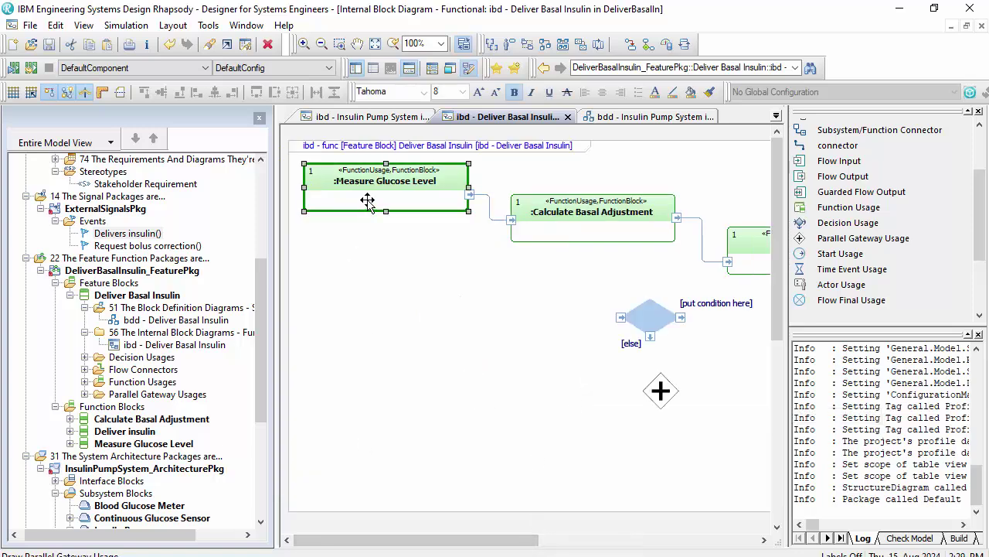
drag(307, 188, 363, 188)
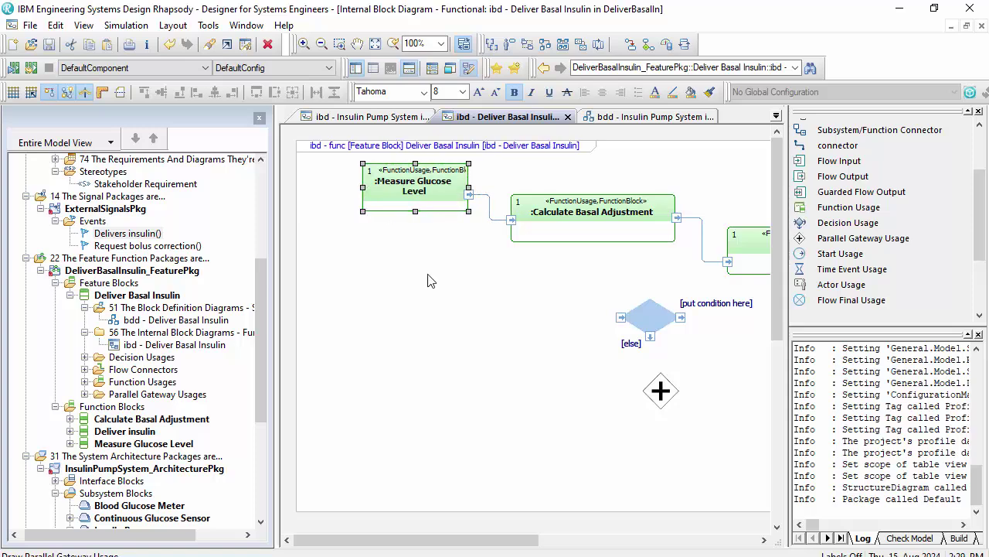
click(848, 255)
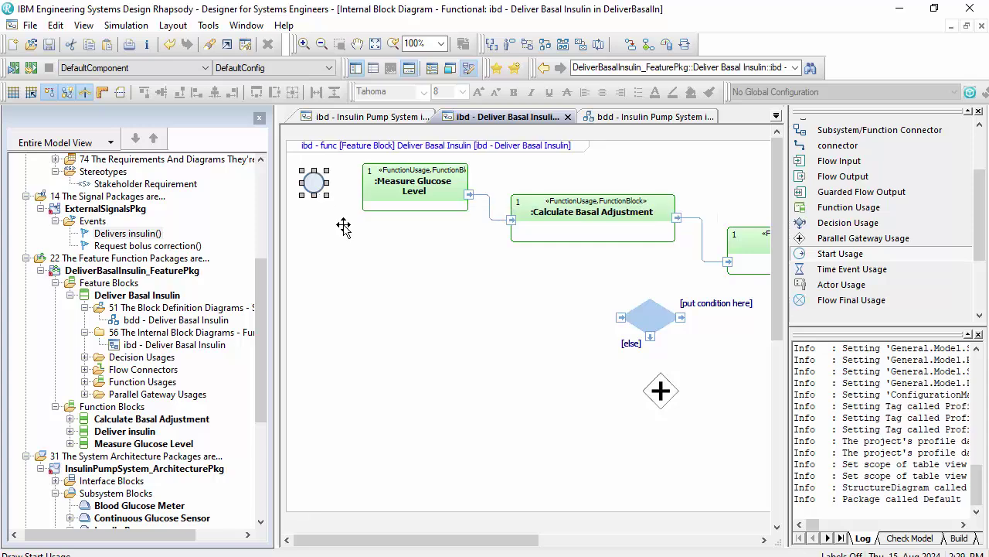
click(313, 182)
drag(986, 234, 985, 219)
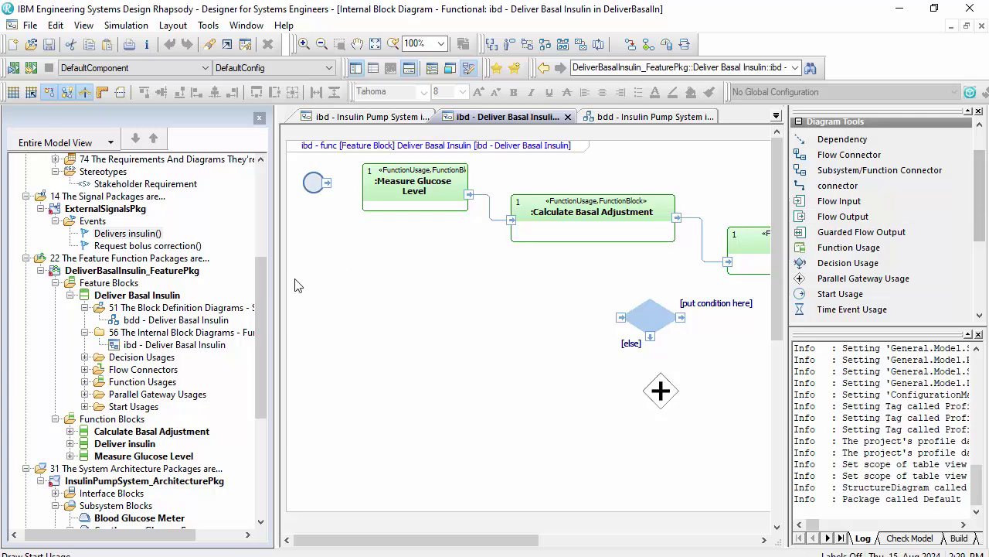
Create a Requirements Diagram - System under the Measure Glucose Level function block.
click(133, 456)
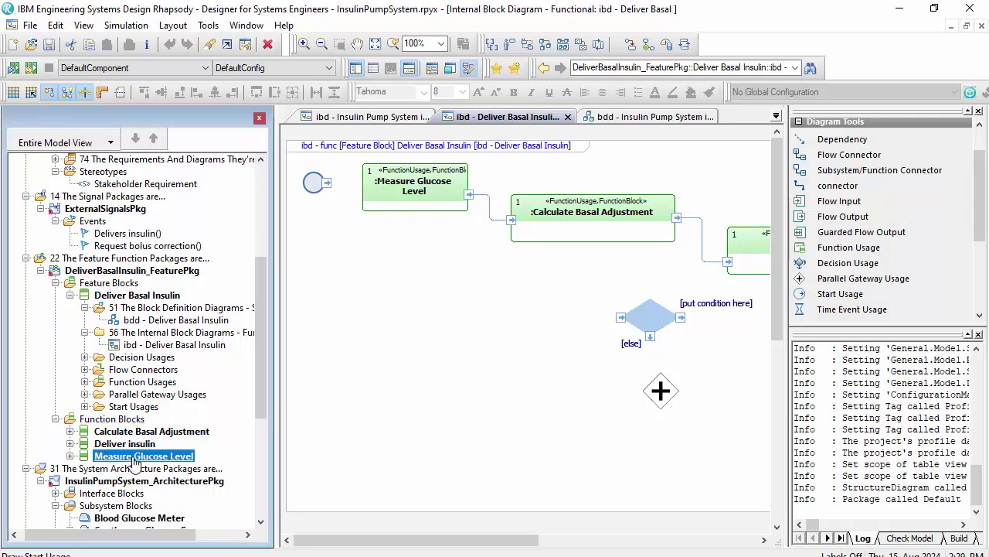
right_click(132, 456)
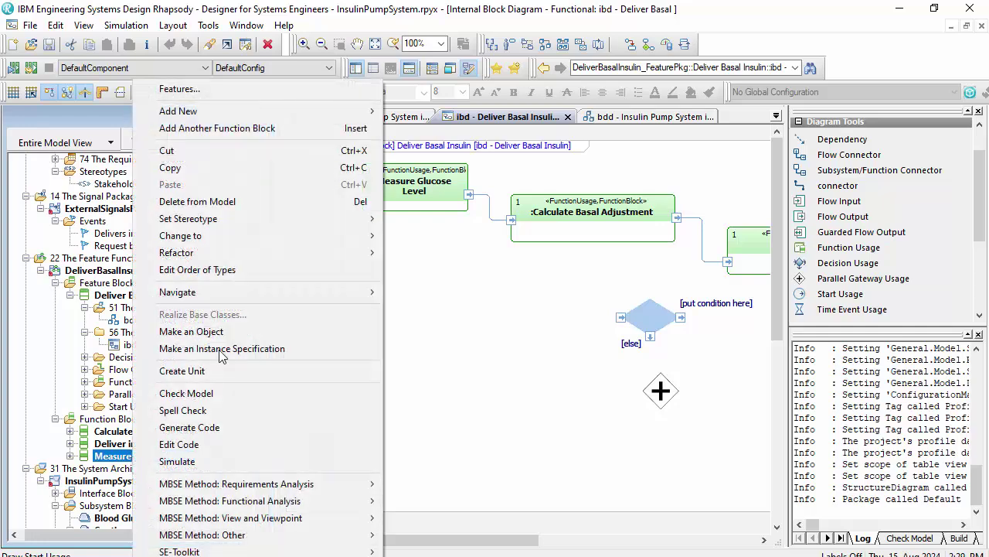
mouse_move(366, 113)
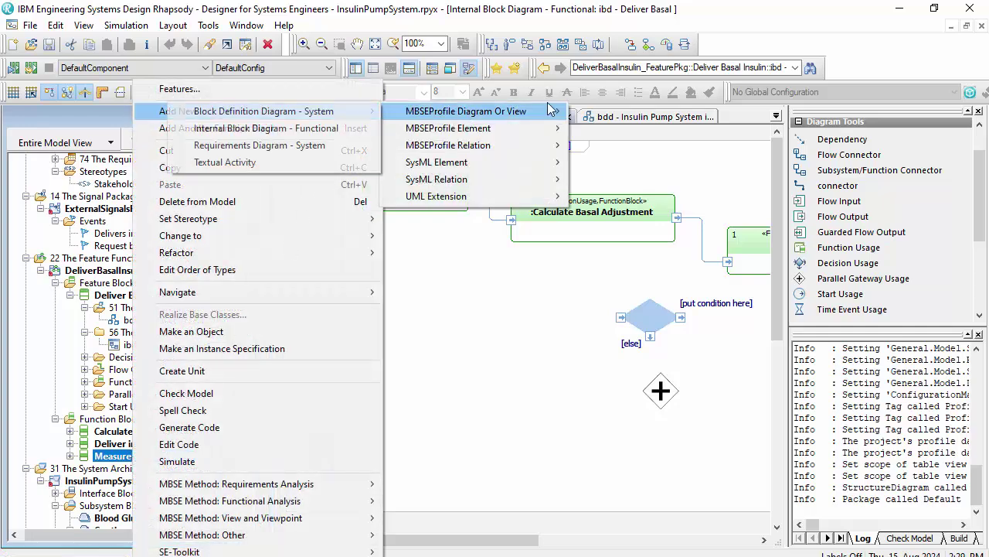
mouse_move(427, 117)
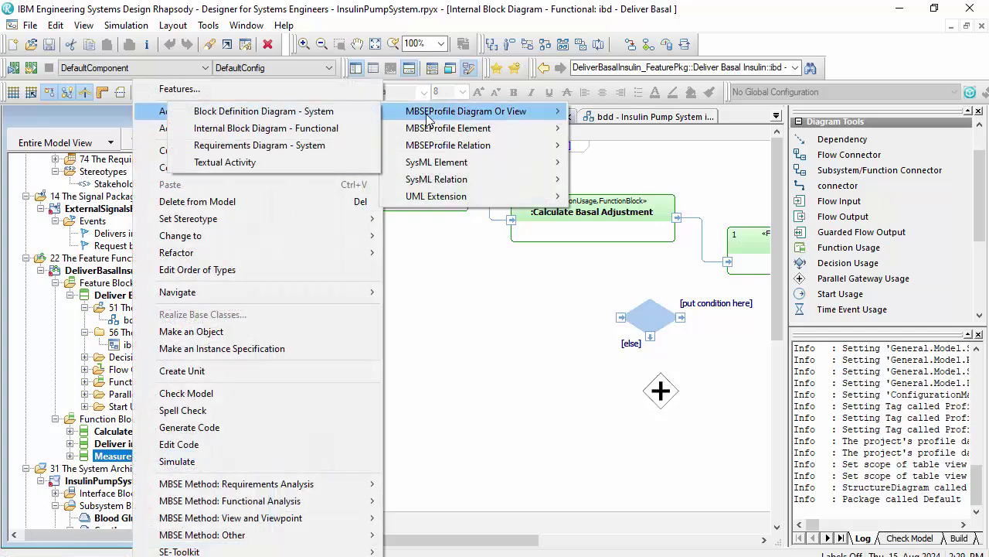
click(315, 146)
click(417, 330)
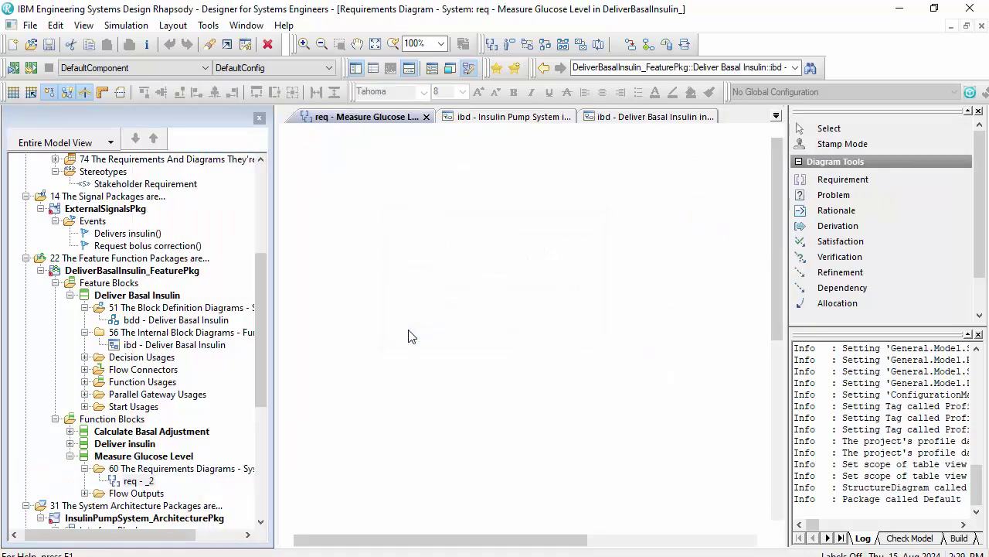
Add a requirement to the Measure Glucose Level requirements diagram and move it to the lower left of the function block.
click(841, 180)
click(548, 355)
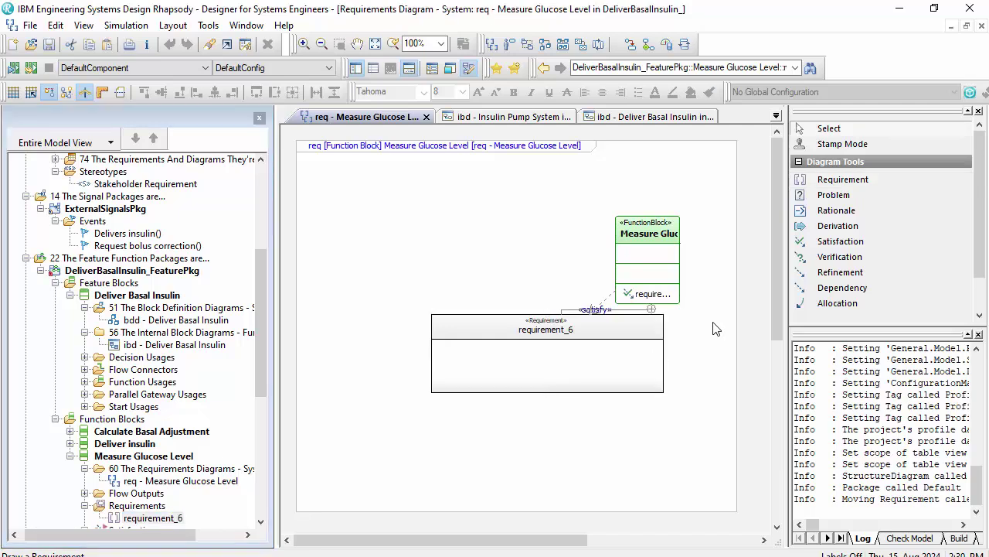
mouse_move(712, 322)
mouse_down()
mouse_move(622, 342)
mouse_move(592, 380)
mouse_up()
drag(546, 336, 499, 389)
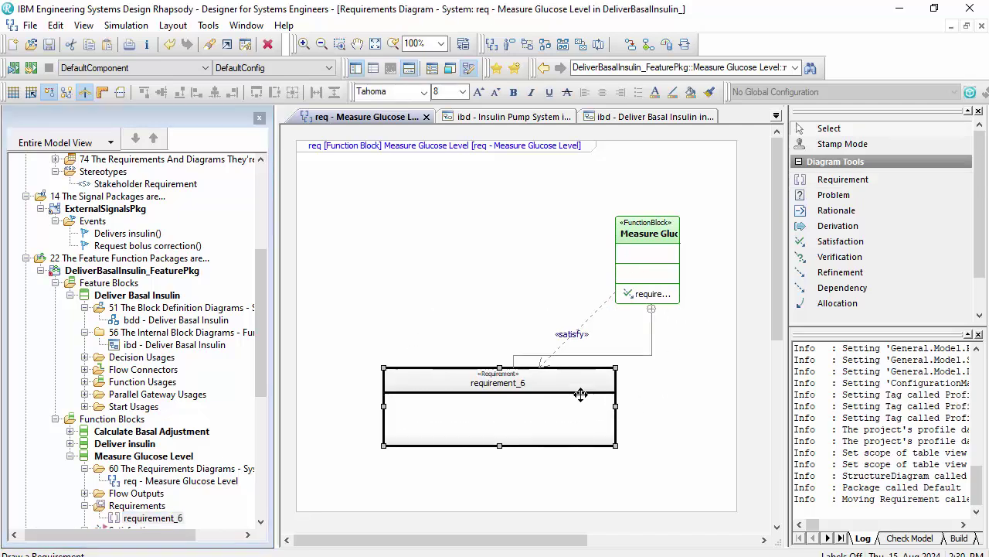
Open the Insulin Pump System internal block diagram, collapse Measure Glucose Level in the model tree, and move the Insulin Pump subsystem right and slightly down.
click(514, 116)
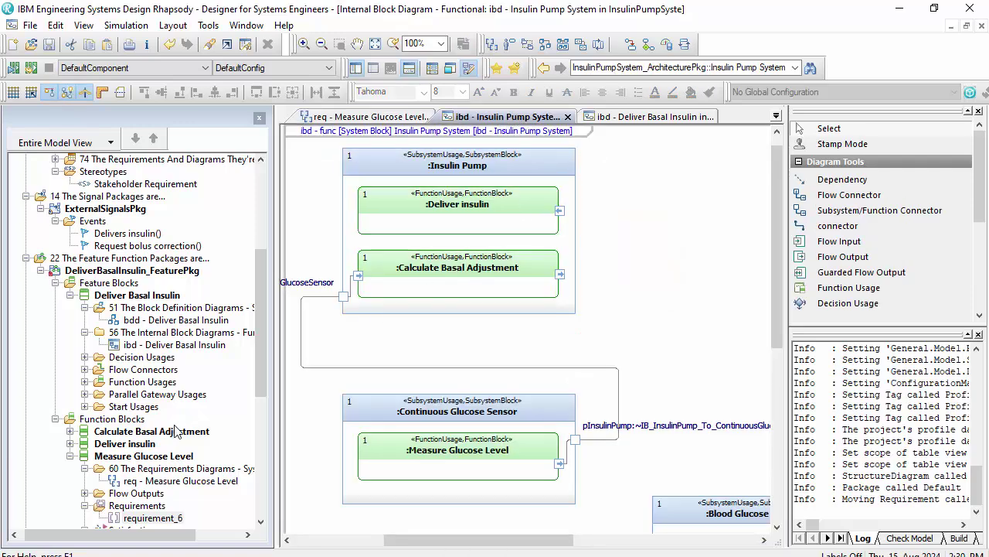
click(61, 461)
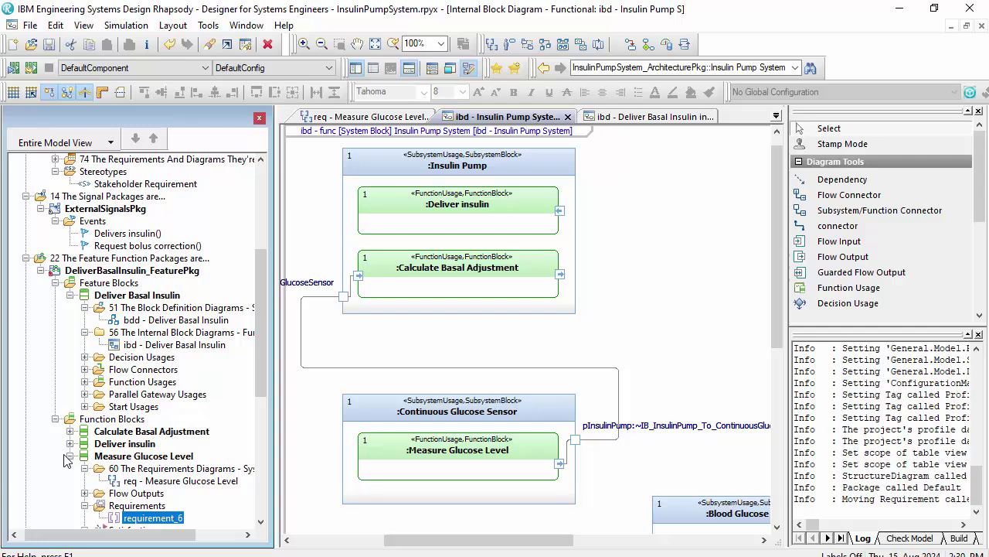
click(70, 456)
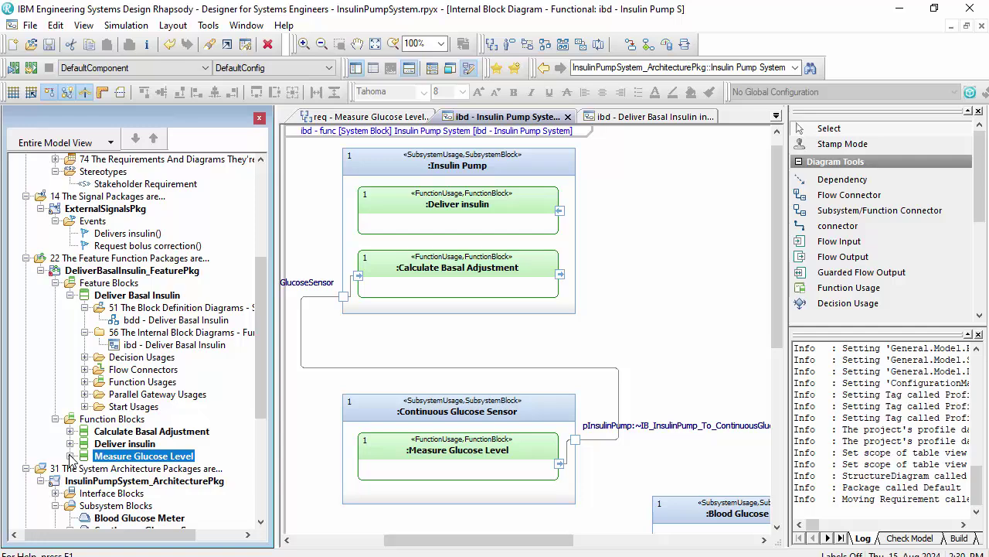
drag(451, 150, 516, 173)
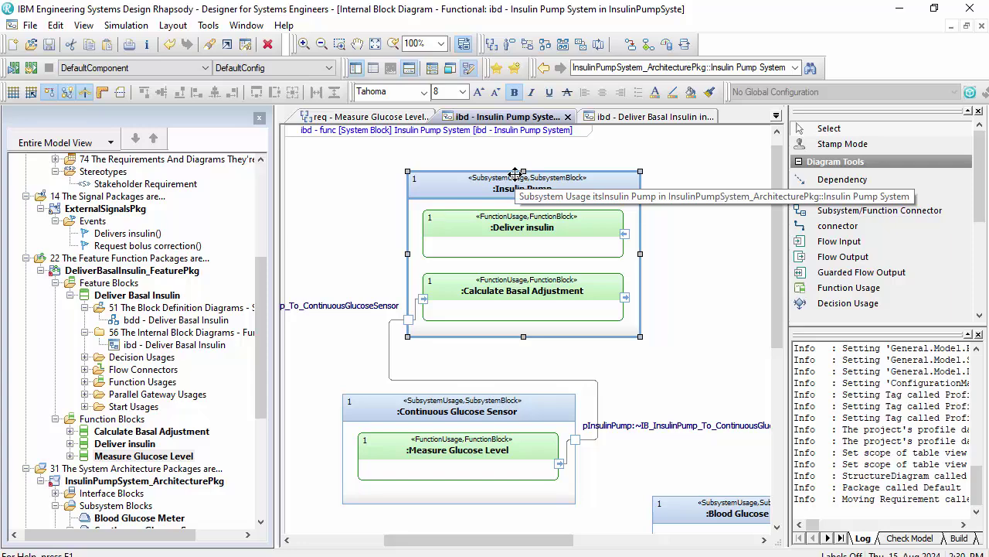
Review the Insulin Pump System block definition diagram and collapse the Deliver Basal Insulin feature block in the model tree.
key(ctrl+Tab)
click(348, 117)
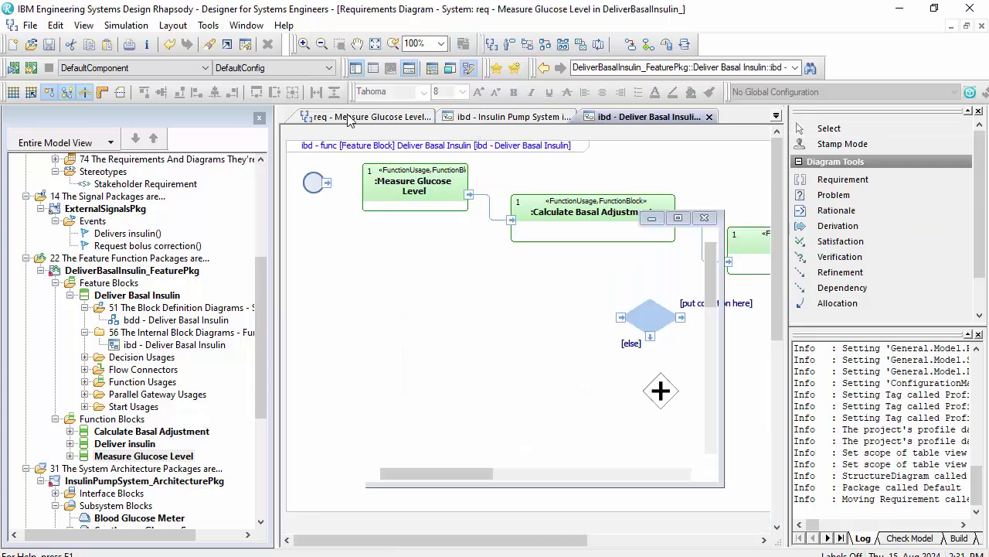
click(491, 117)
click(776, 116)
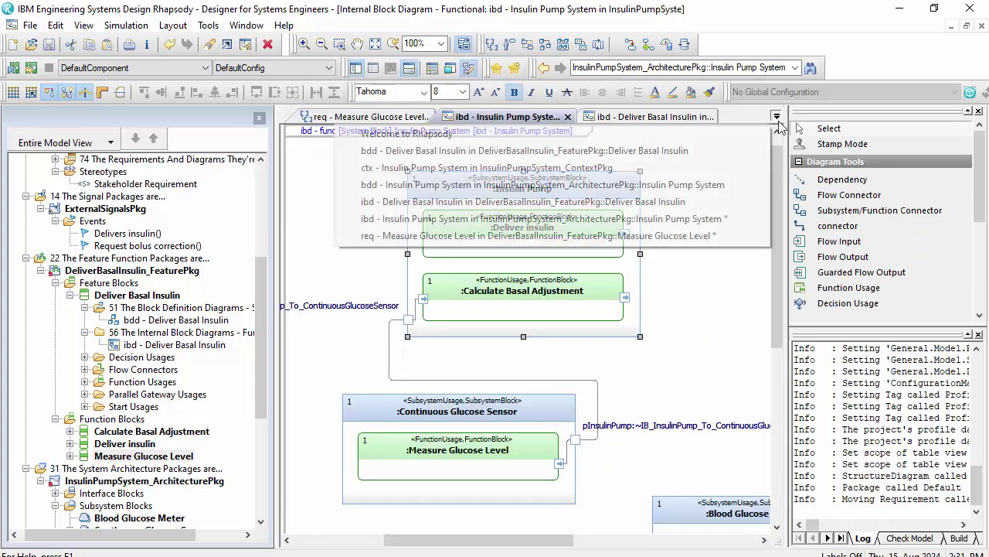
click(612, 185)
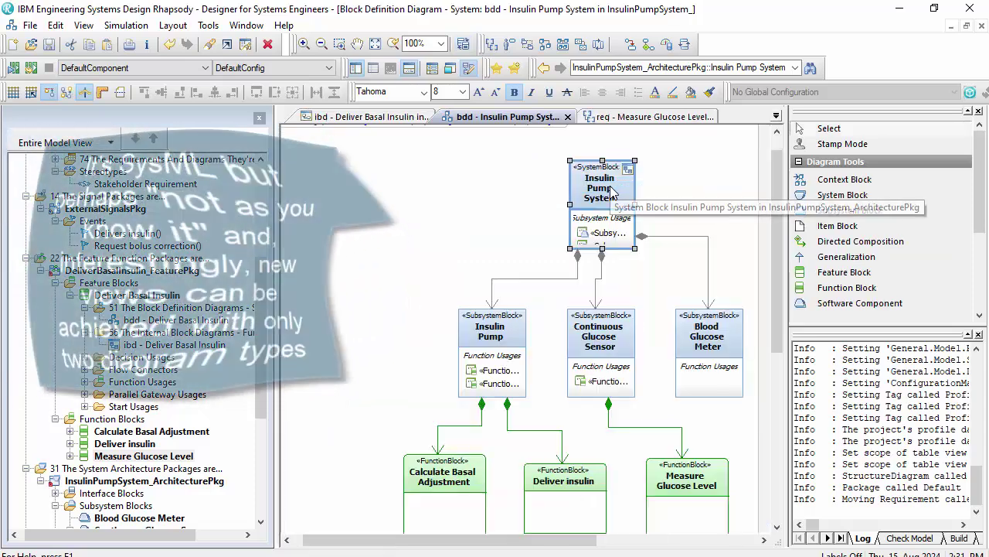
click(688, 213)
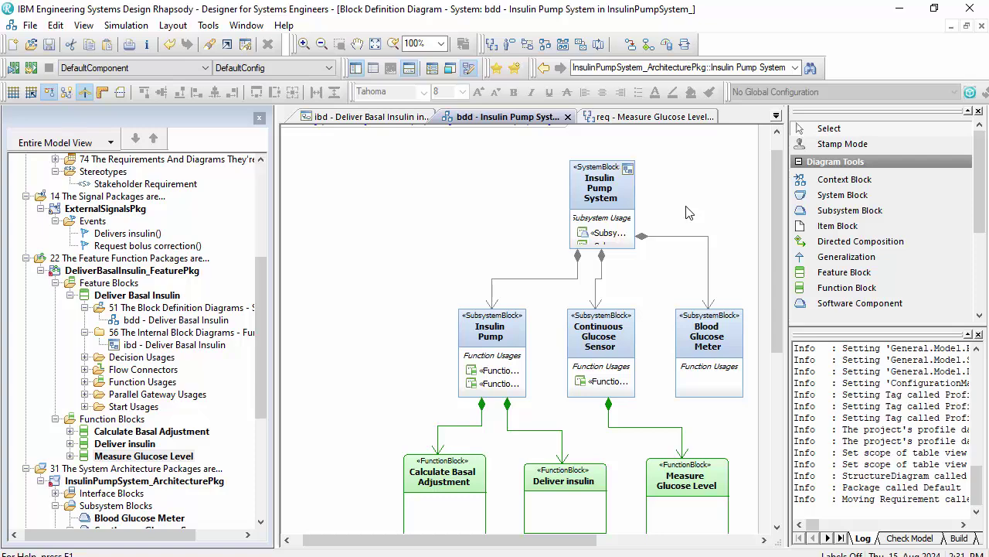
click(71, 294)
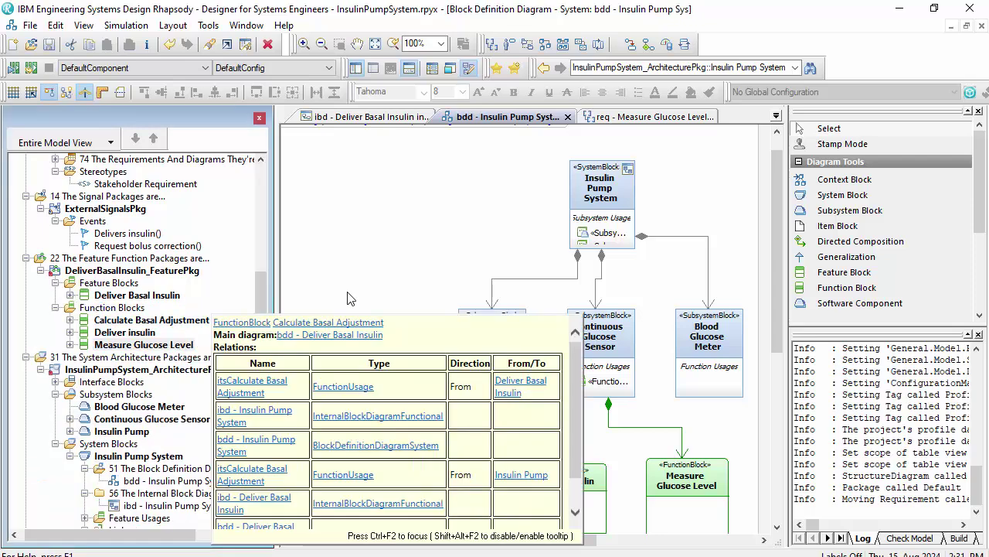
click(372, 288)
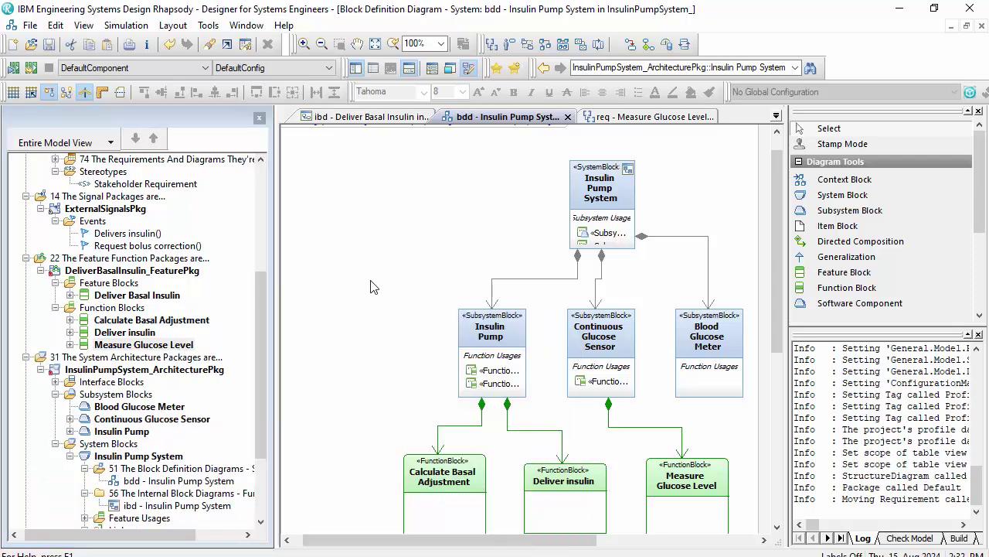